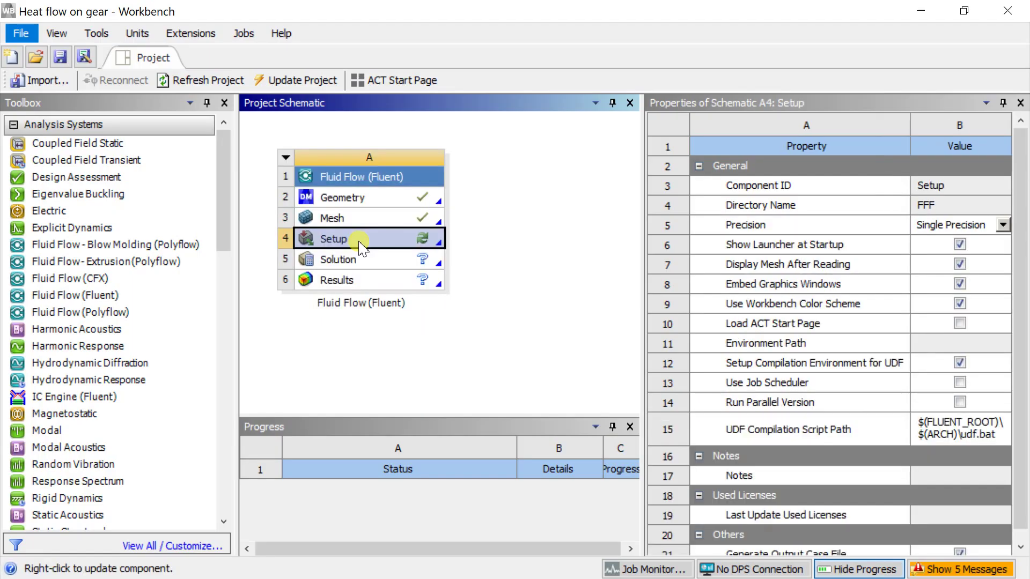
# Step: Launch Fluent from the Setup cell in 3D double-precision mode
pyautogui.doubleClick(359, 241)
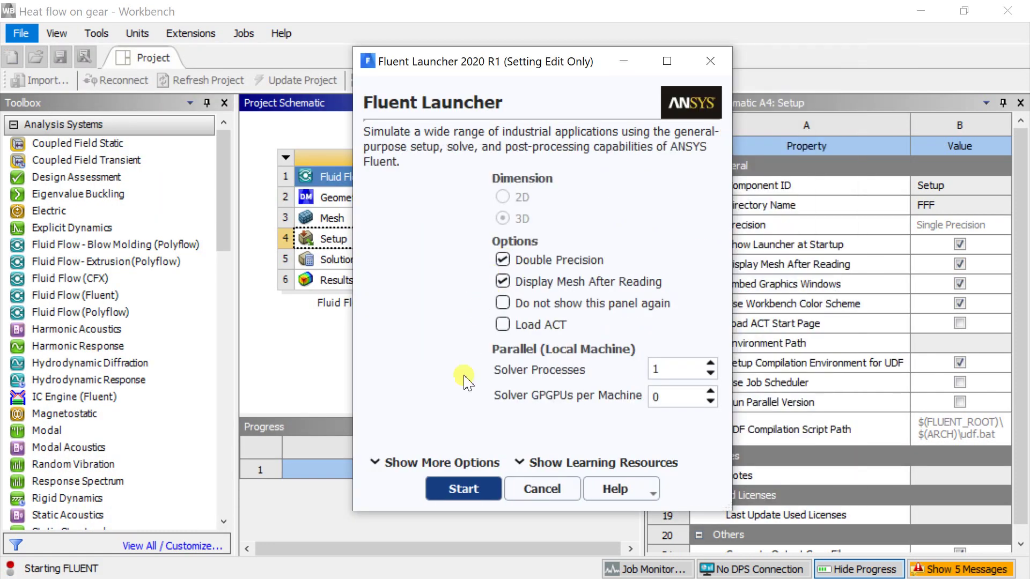
pyautogui.click(464, 489)
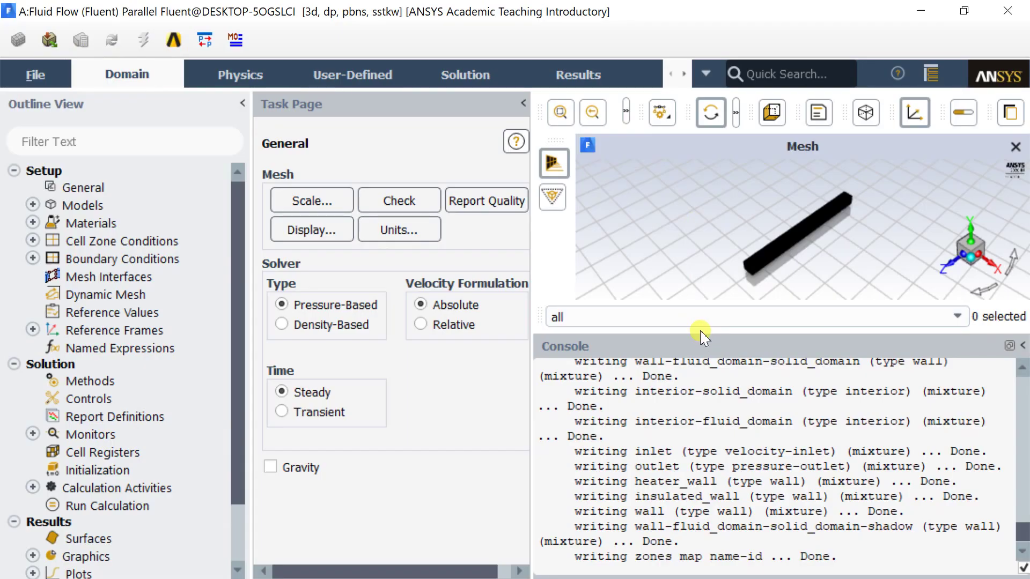
# Step: Enlarge the graphics window and run a mesh check
pyautogui.moveTo(694, 327); pyautogui.dragTo(692, 409)
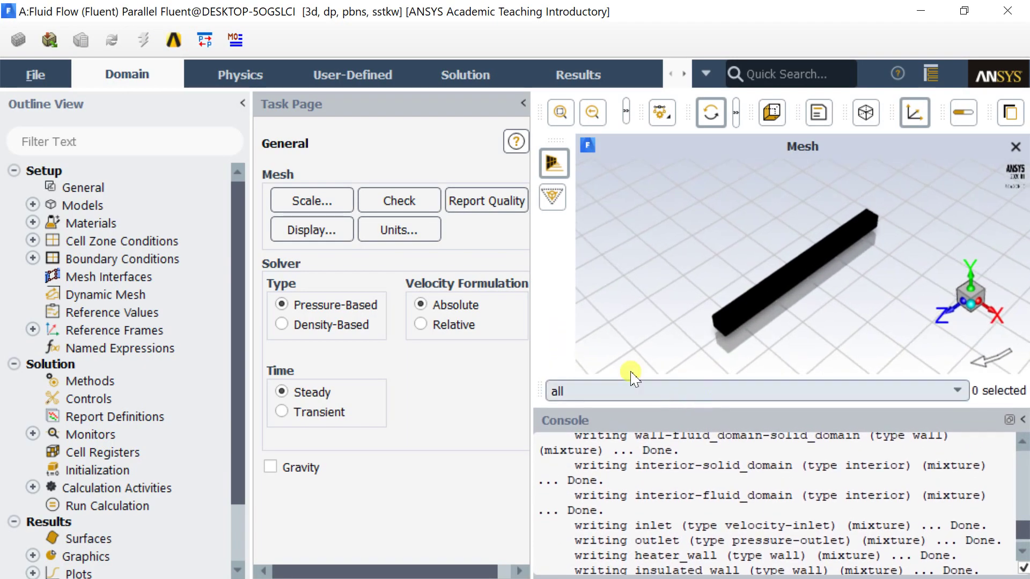
pyautogui.click(397, 201)
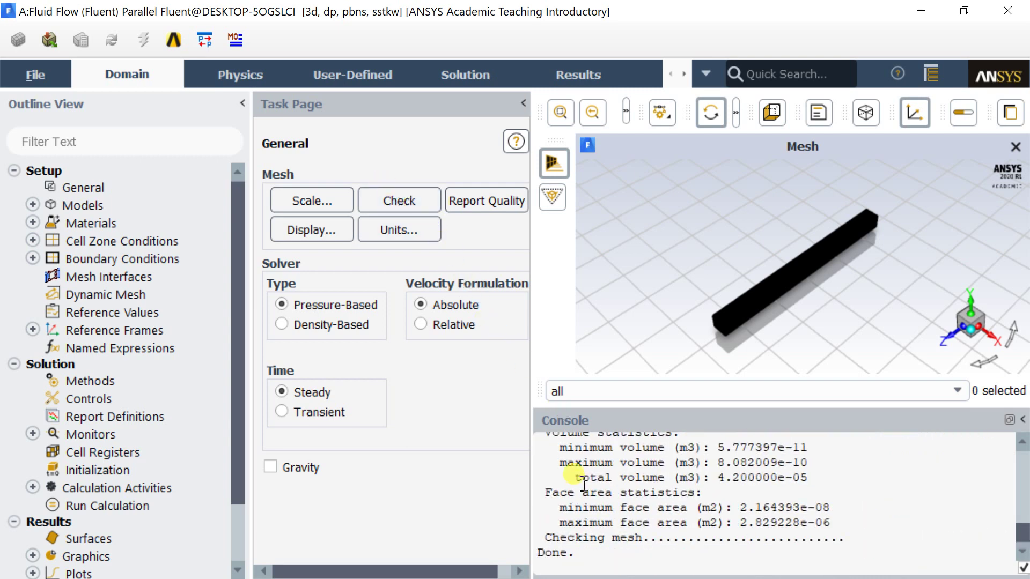
pyautogui.scroll(1, 585, 491)
pyautogui.moveTo(560, 504); pyautogui.dragTo(803, 505)
pyautogui.click(807, 505)
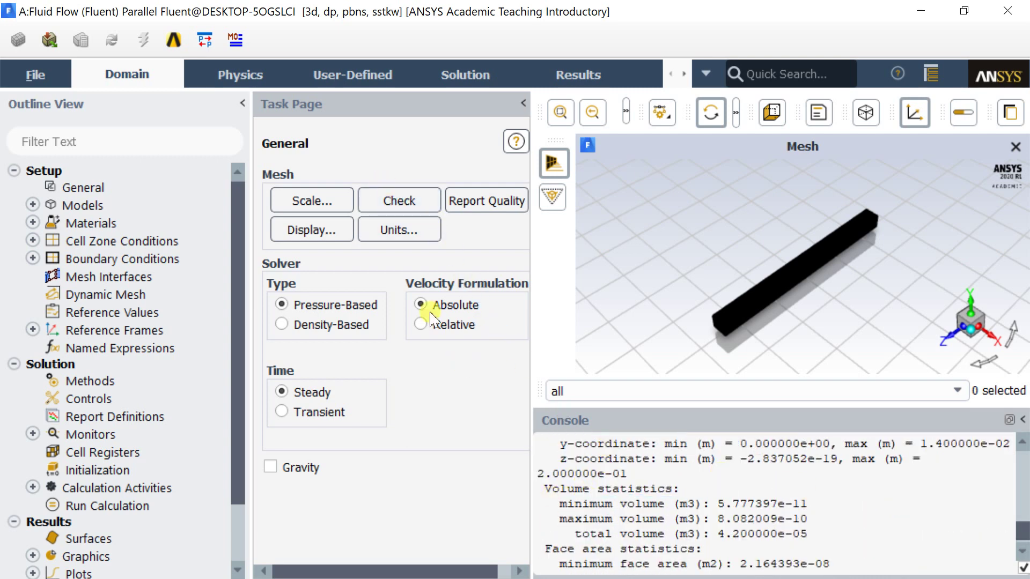
# Step: Report mesh quality: minimum orthogonal quality 7.00484e-02 and maximum aspect ratio 1.31405e+02
pyautogui.click(483, 201)
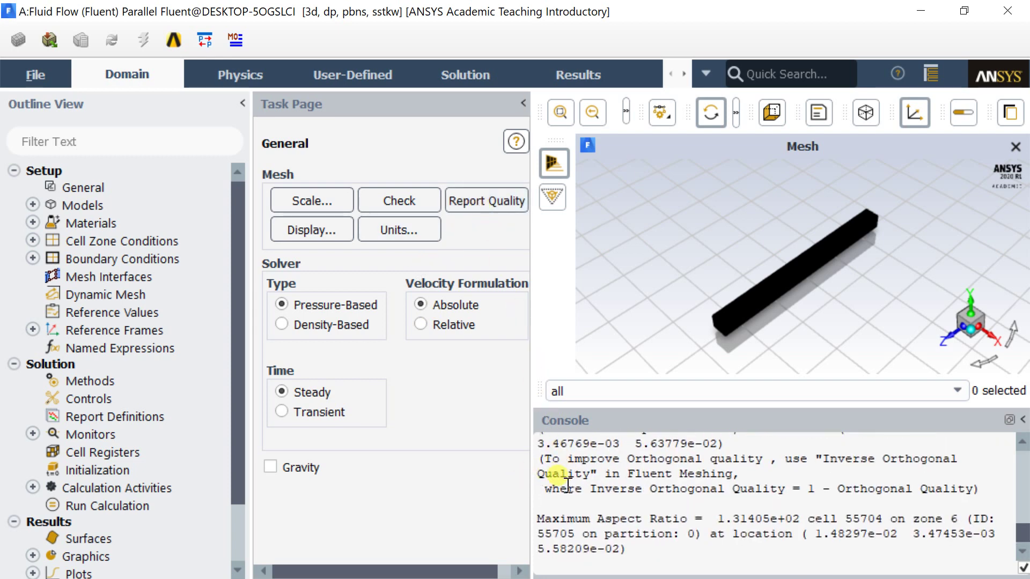
pyautogui.scroll(1, 579, 507)
pyautogui.scroll(1, 579, 507)
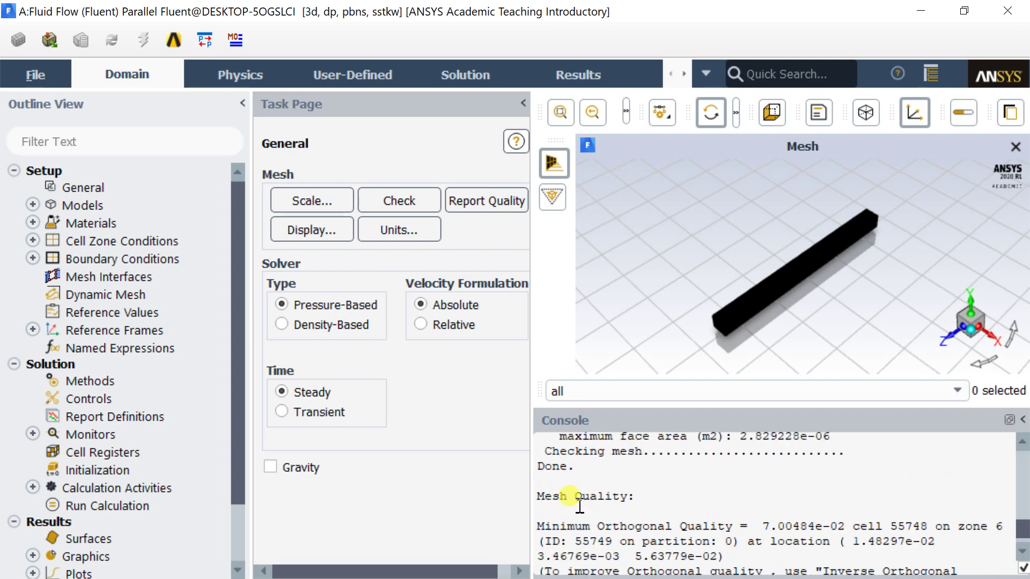
pyautogui.scroll(-1, 579, 504)
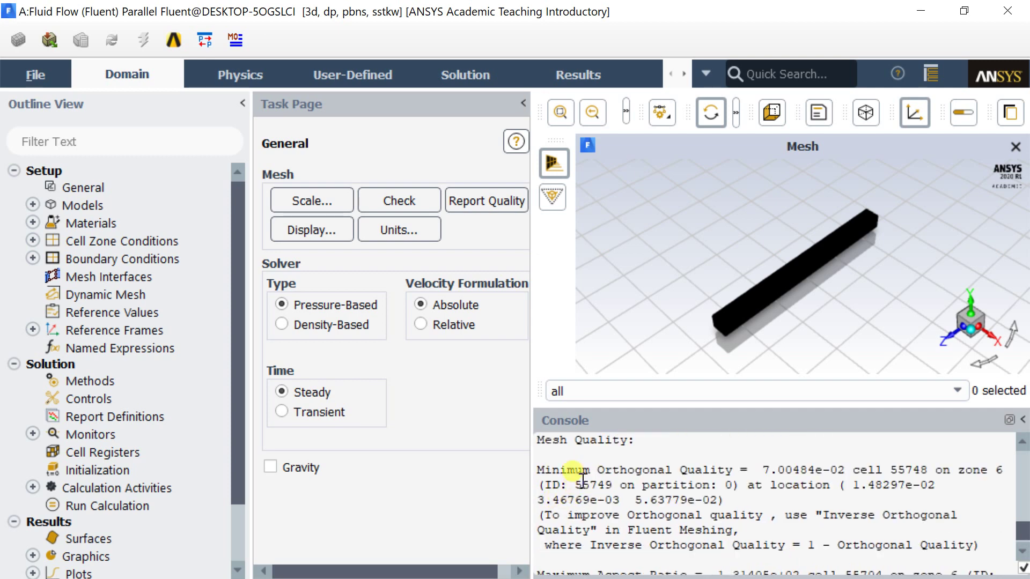
pyautogui.moveTo(543, 470); pyautogui.dragTo(877, 469)
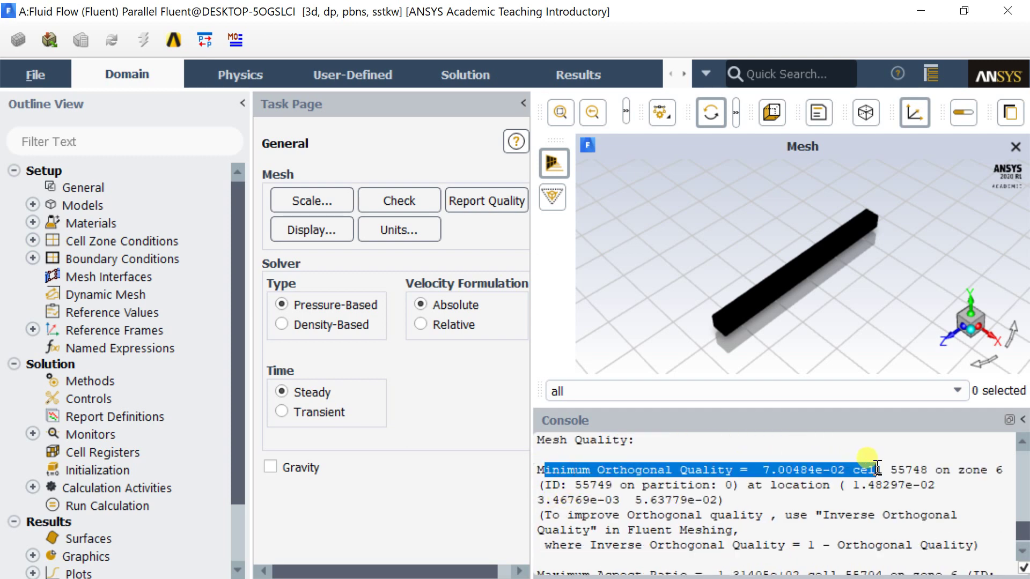
pyautogui.click(877, 469)
pyautogui.scroll(-1, 727, 489)
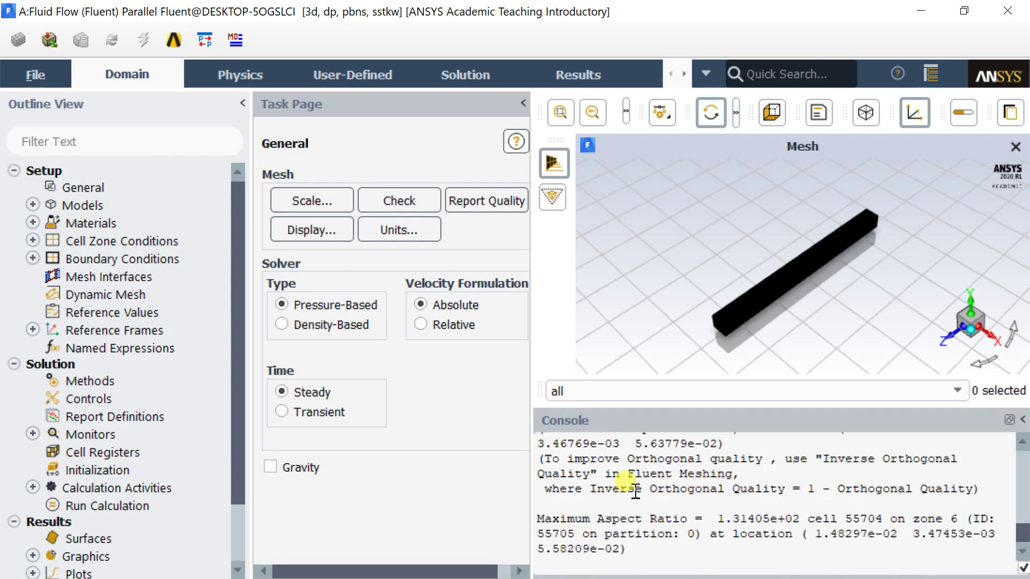
pyautogui.moveTo(612, 518); pyautogui.dragTo(821, 519)
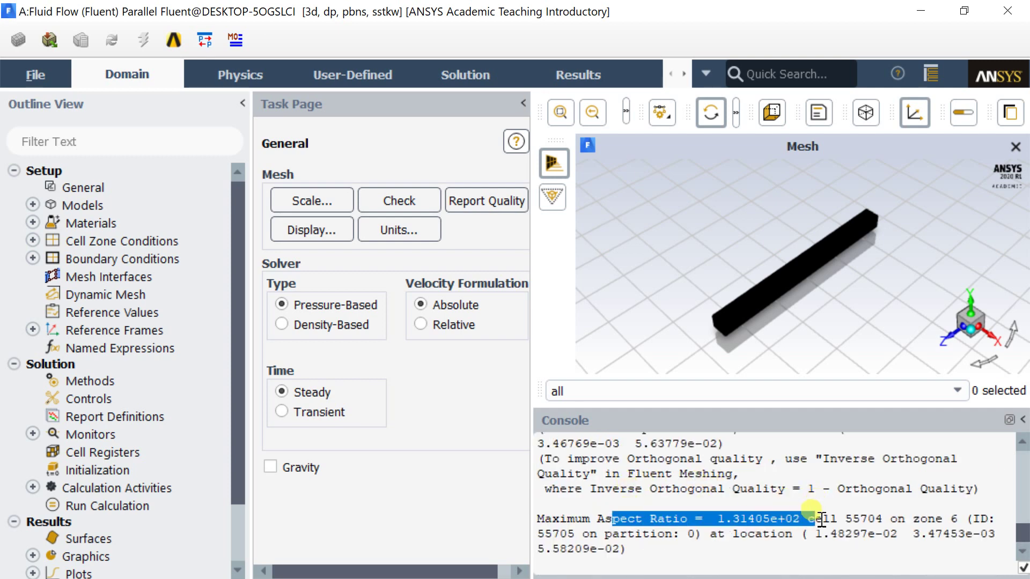
pyautogui.click(653, 550)
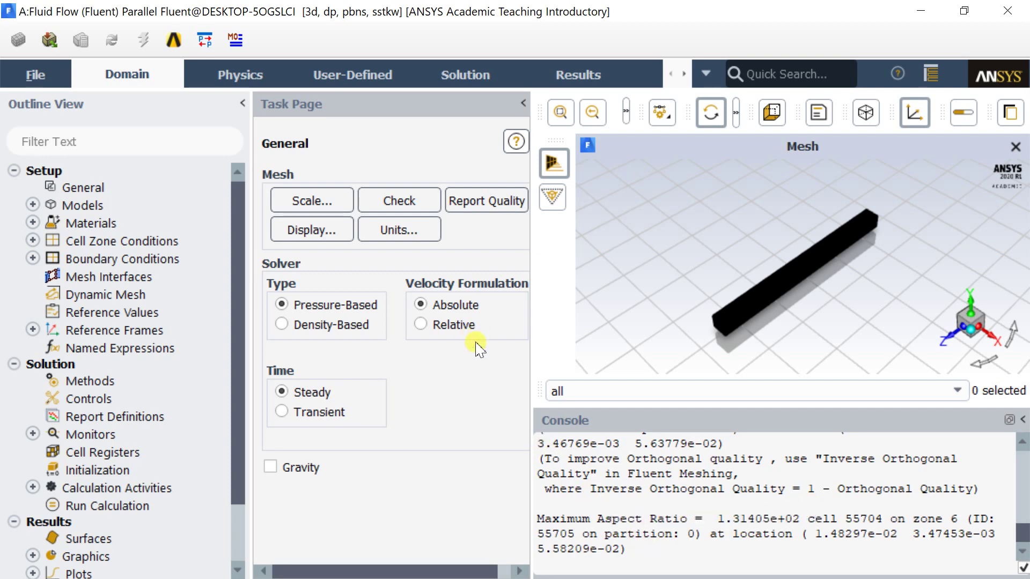
# Step: Enable the energy equation
pyautogui.doubleClick(137, 207)
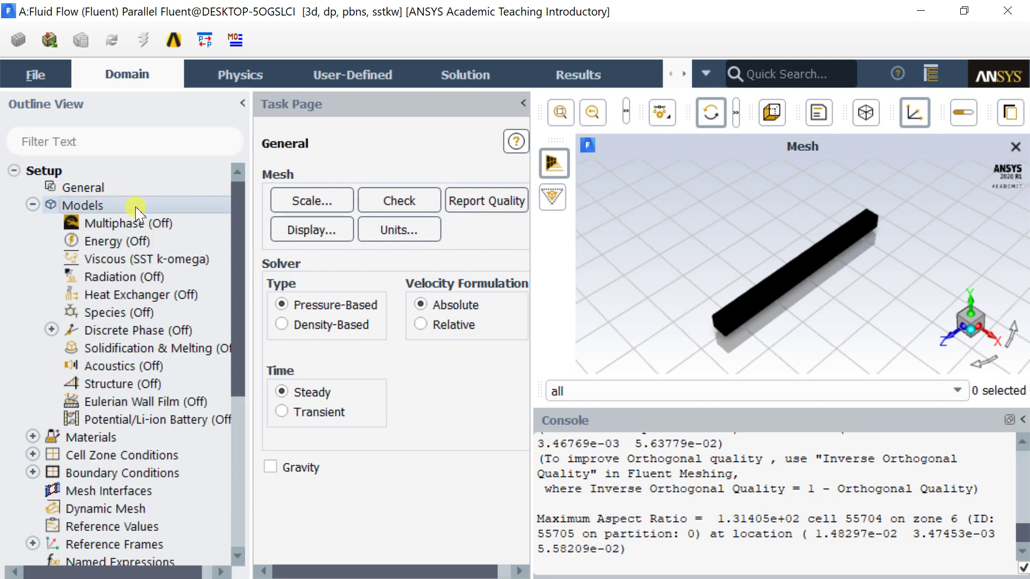
pyautogui.doubleClick(195, 244)
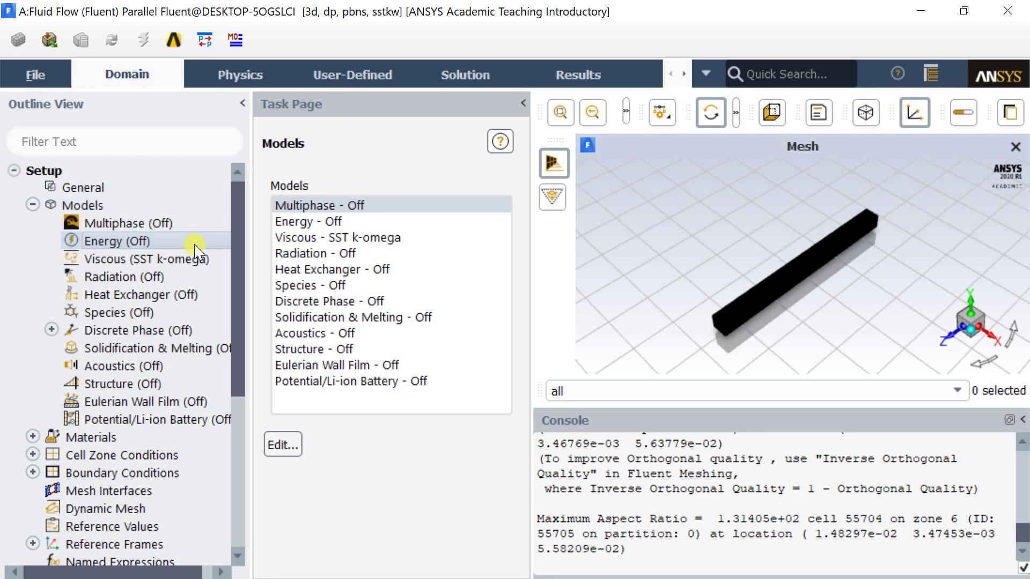
pyautogui.moveTo(311, 284); pyautogui.dragTo(333, 196)
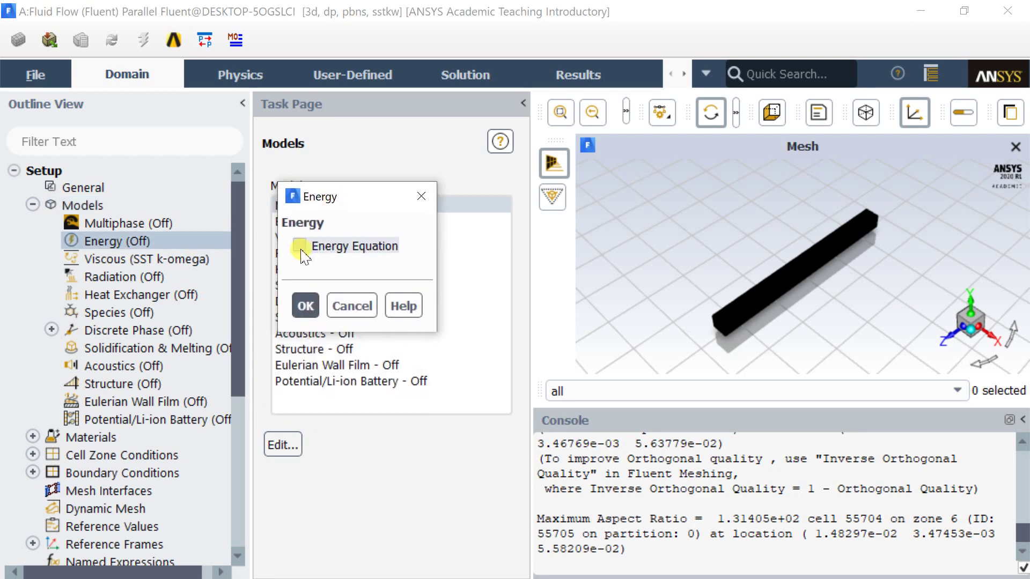
pyautogui.click(298, 245)
pyautogui.click(301, 304)
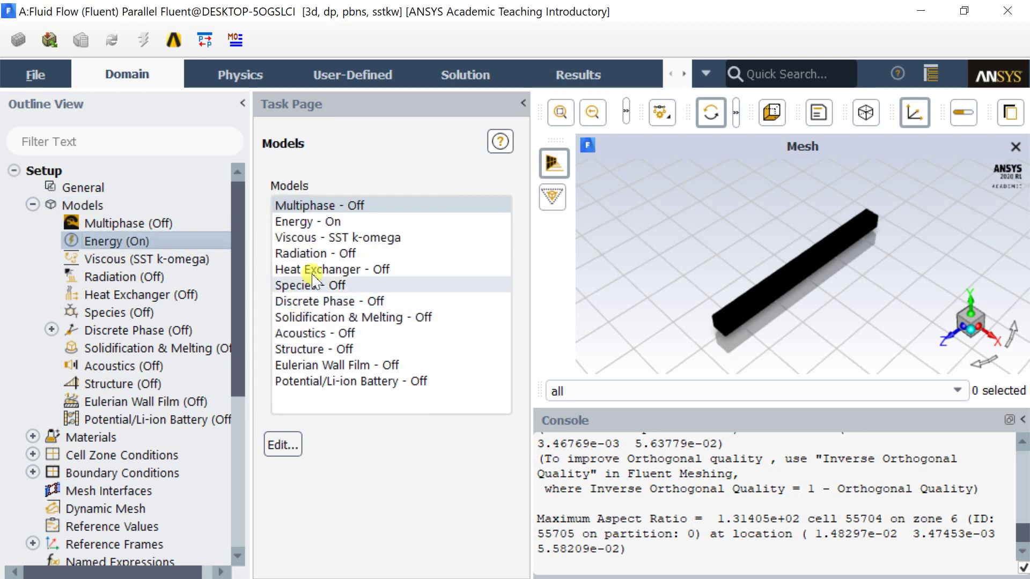
# Step: Change the viscous model from SST k-omega to Laminar
pyautogui.click(315, 240)
pyautogui.doubleClick(315, 239)
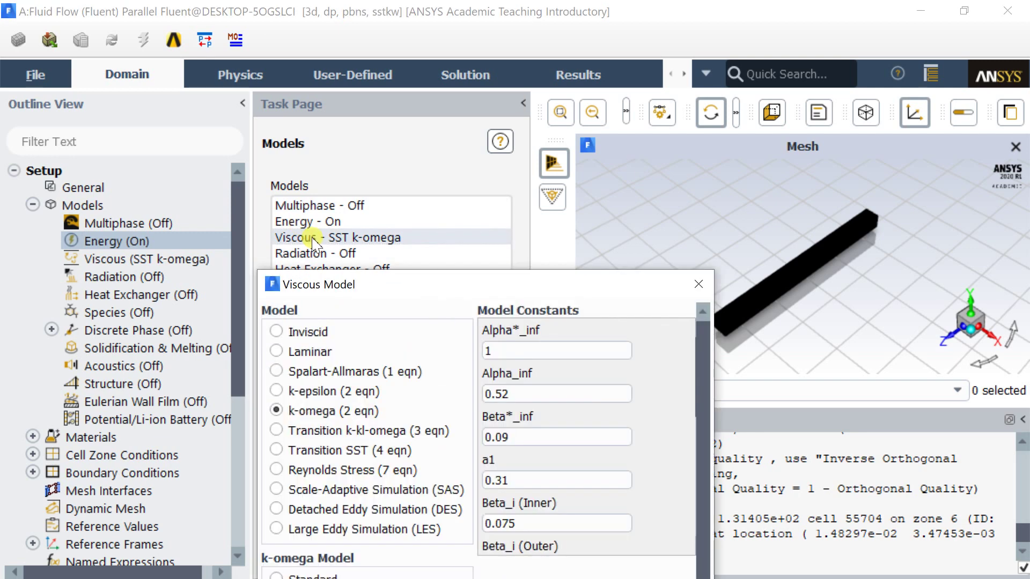
pyautogui.click(297, 213)
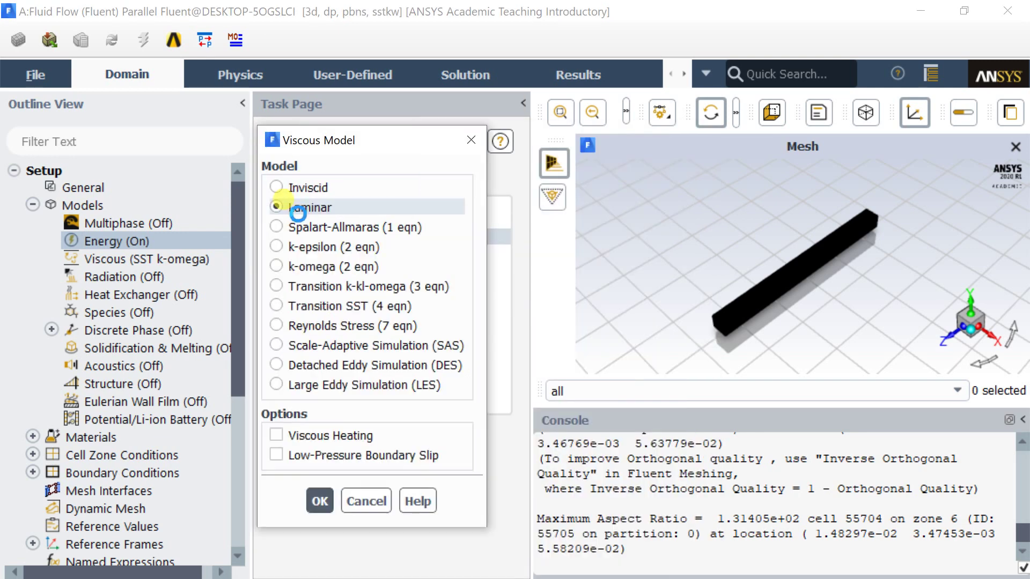
pyautogui.click(320, 502)
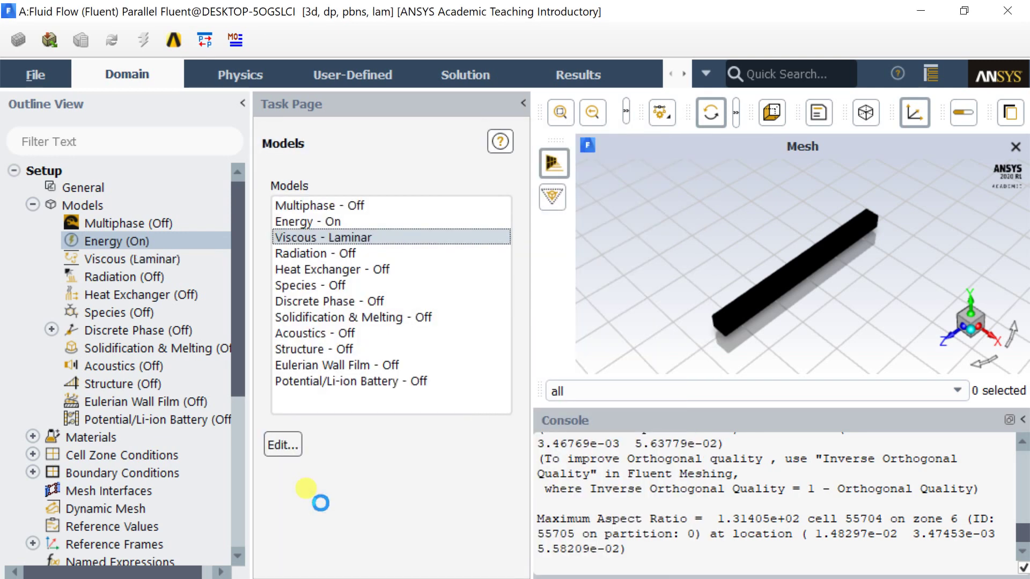
pyautogui.click(37, 207)
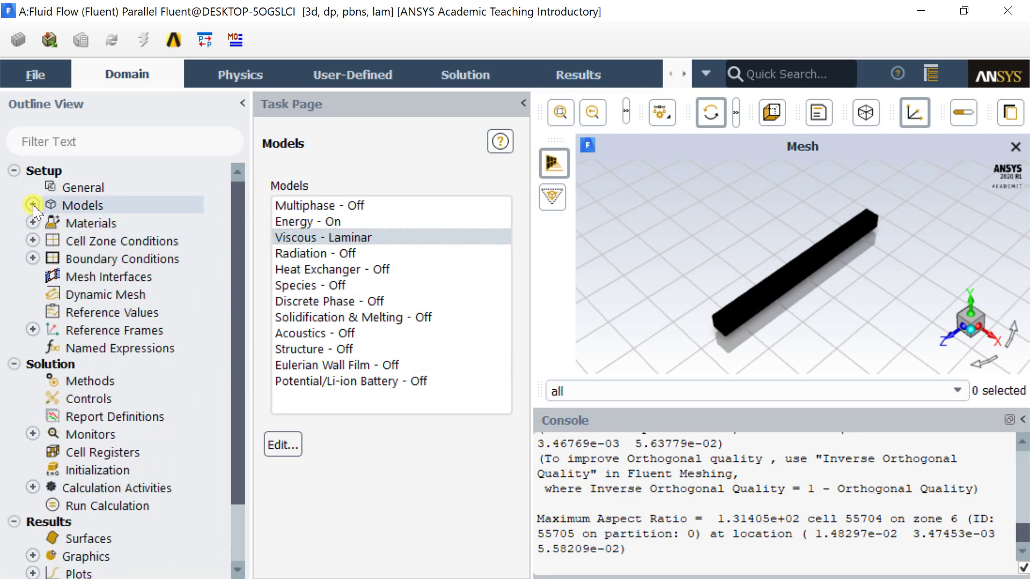
# Step: Copy water-liquid from the Fluent materials database into the case
pyautogui.doubleClick(89, 224)
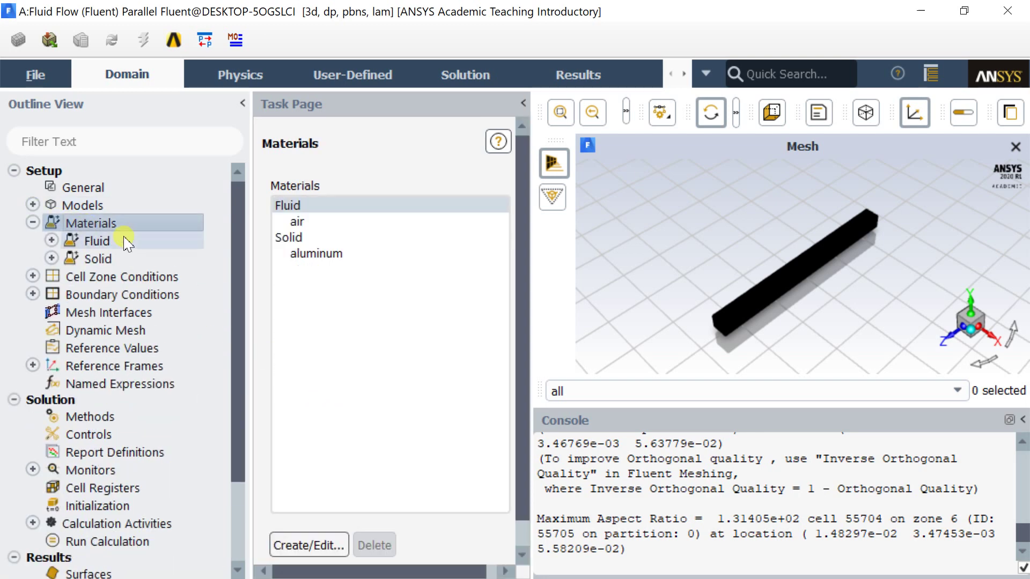
pyautogui.doubleClick(338, 203)
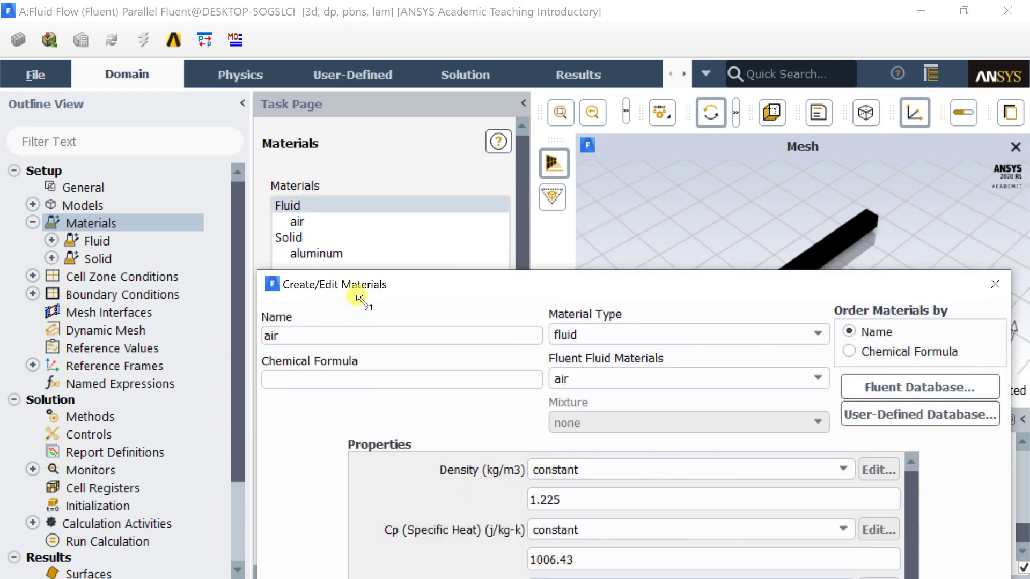
pyautogui.moveTo(349, 283); pyautogui.dragTo(271, 82)
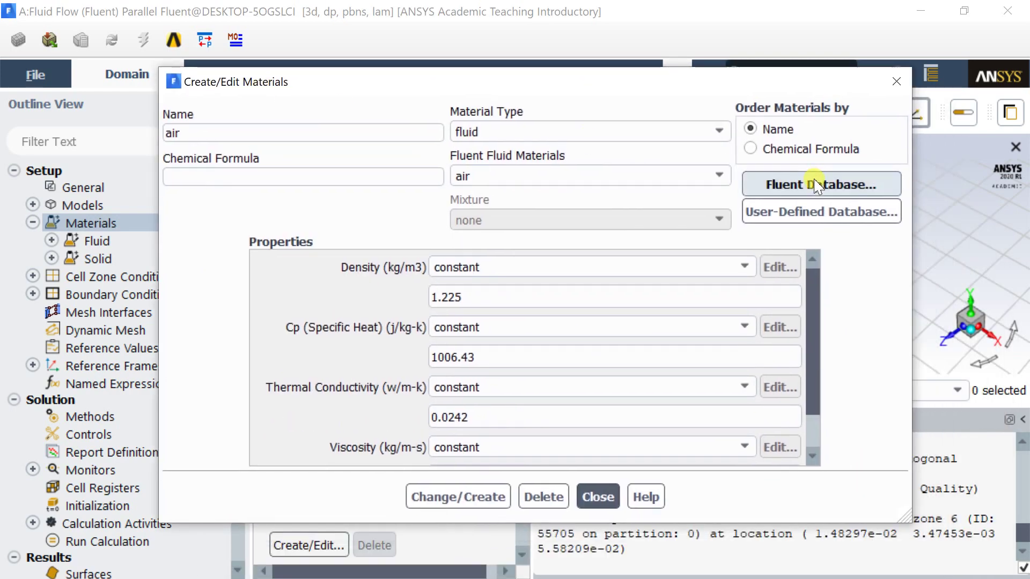
pyautogui.click(749, 184)
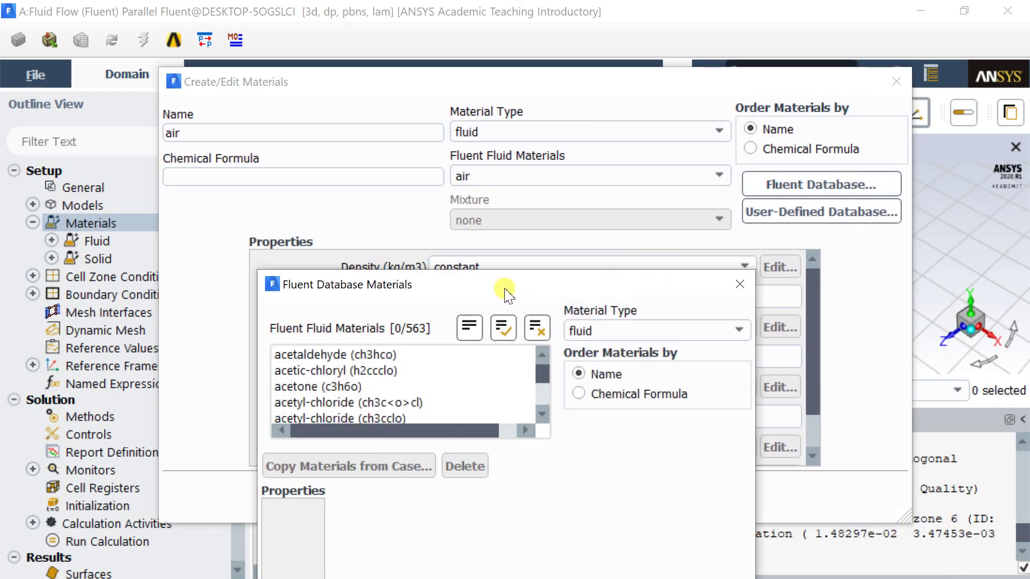
pyautogui.moveTo(504, 290); pyautogui.dragTo(445, 62)
pyautogui.moveTo(482, 144); pyautogui.dragTo(485, 187)
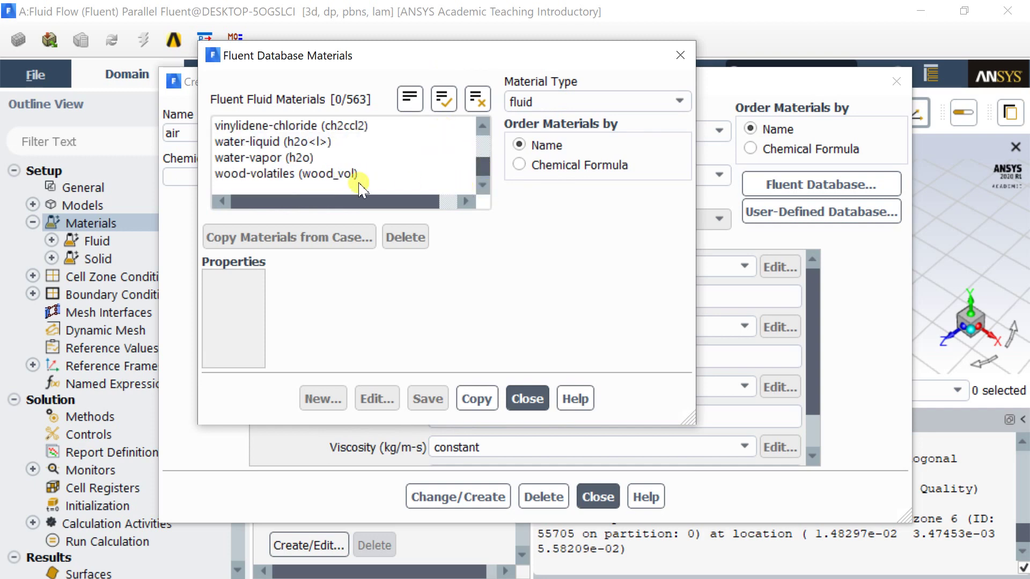
pyautogui.click(328, 142)
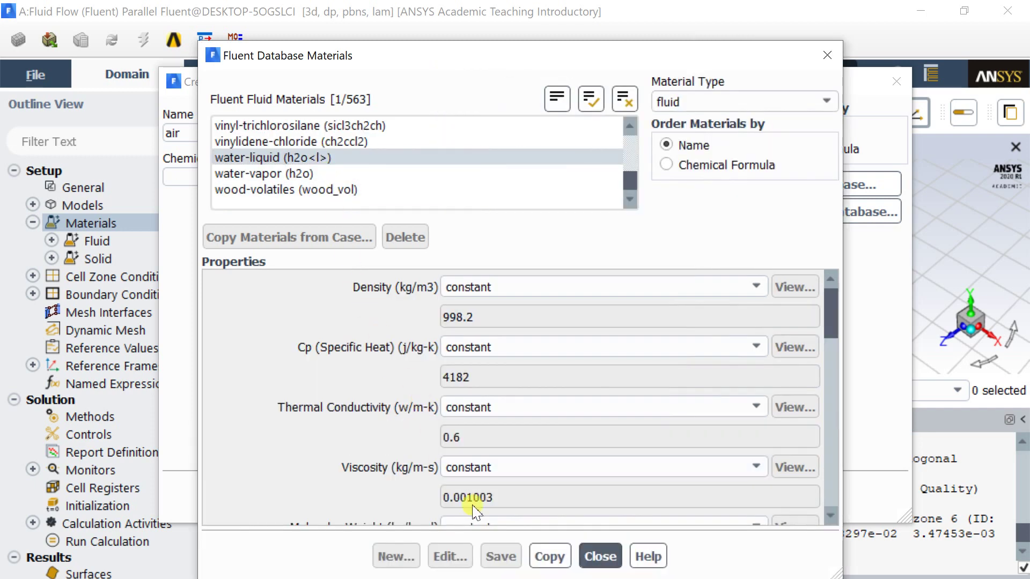
pyautogui.click(548, 556)
pyautogui.click(598, 556)
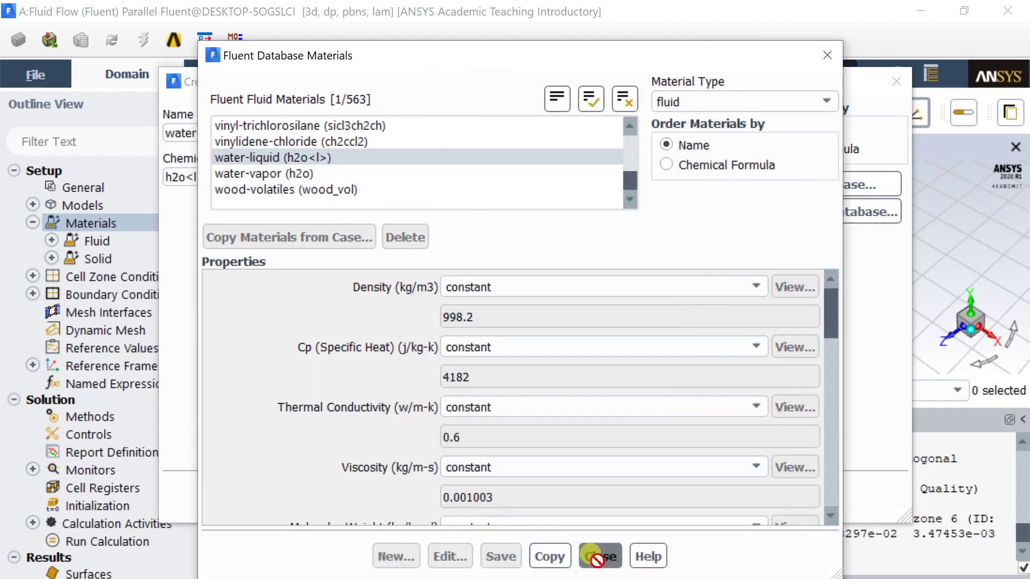
# Step: Set the water-liquid density to 1000 kg/m3
pyautogui.doubleClick(515, 288)
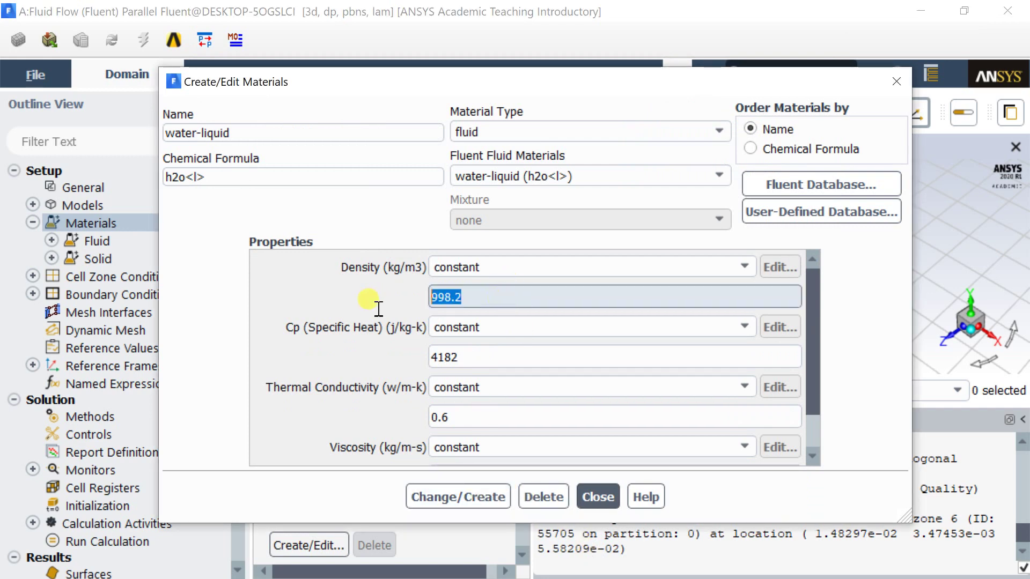
pyautogui.write('1000')
pyautogui.click(470, 494)
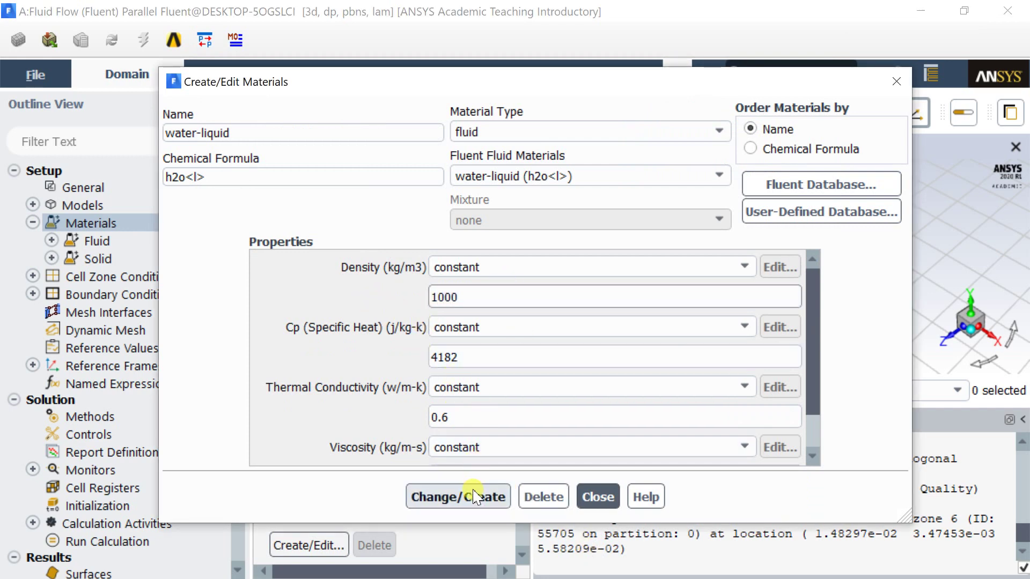
pyautogui.click(588, 498)
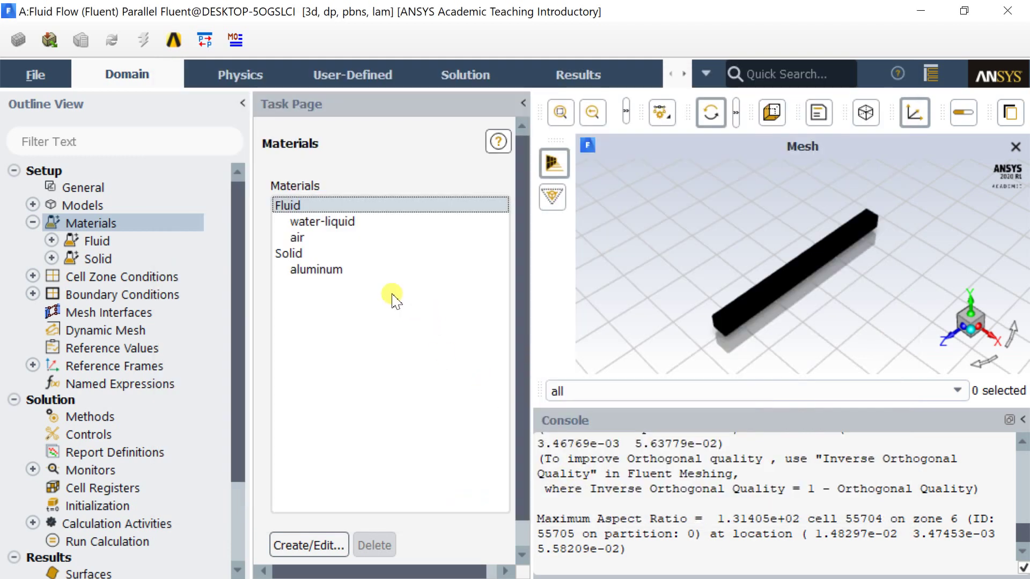
# Step: Assign water-liquid as the material of the fluid_domain cell zone
pyautogui.click(130, 276)
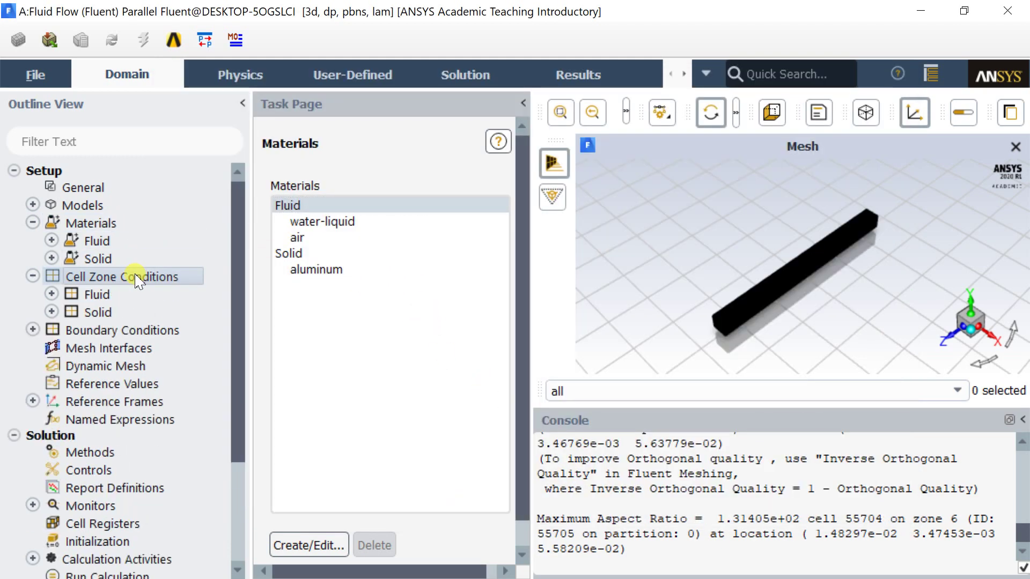
pyautogui.click(343, 218)
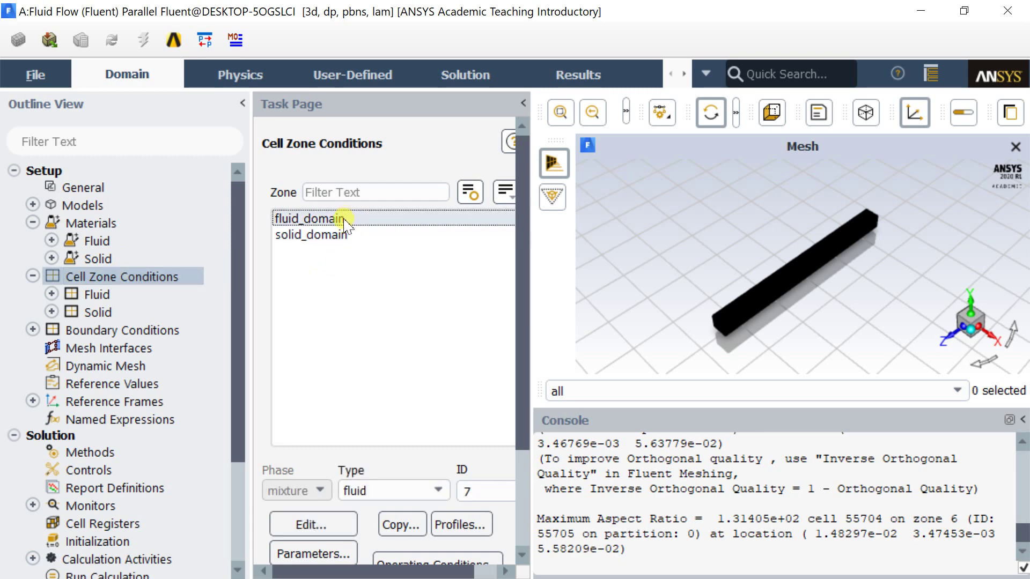
pyautogui.click(311, 528)
pyautogui.click(329, 185)
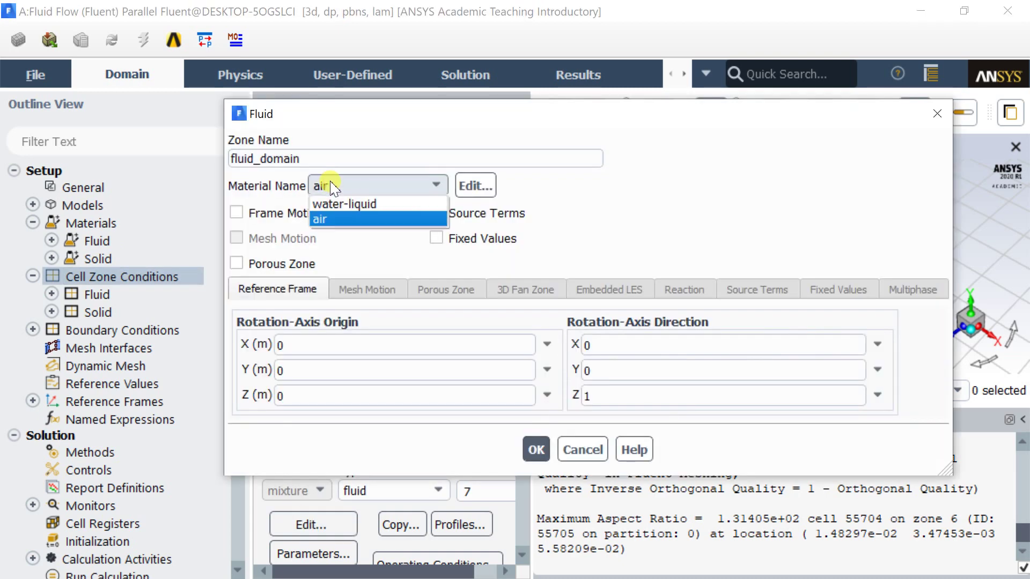
pyautogui.click(343, 204)
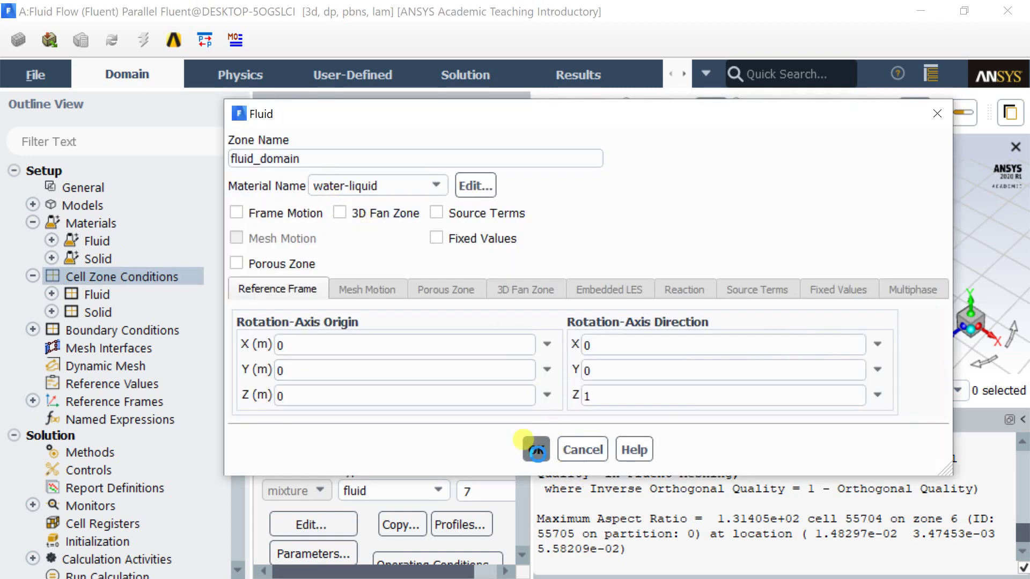
pyautogui.click(536, 449)
# Step: Confirm aluminum as the solid_domain zone material
pyautogui.click(309, 236)
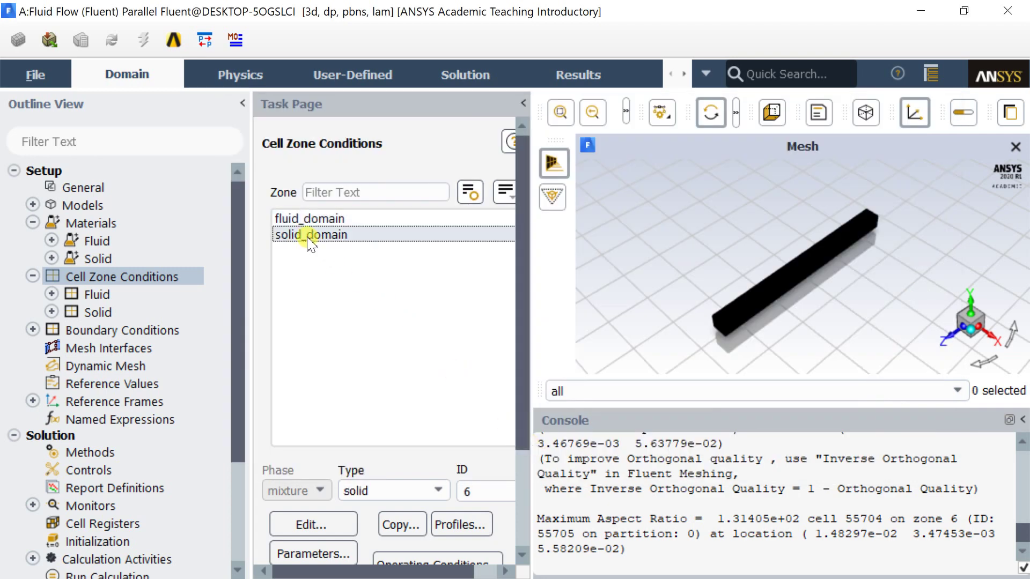
pyautogui.click(321, 525)
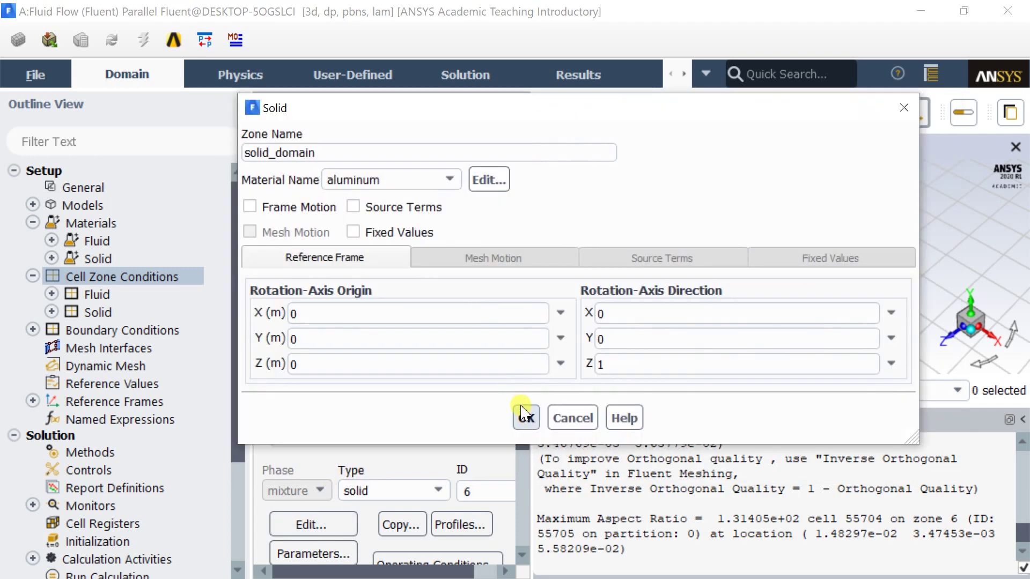
pyautogui.click(527, 418)
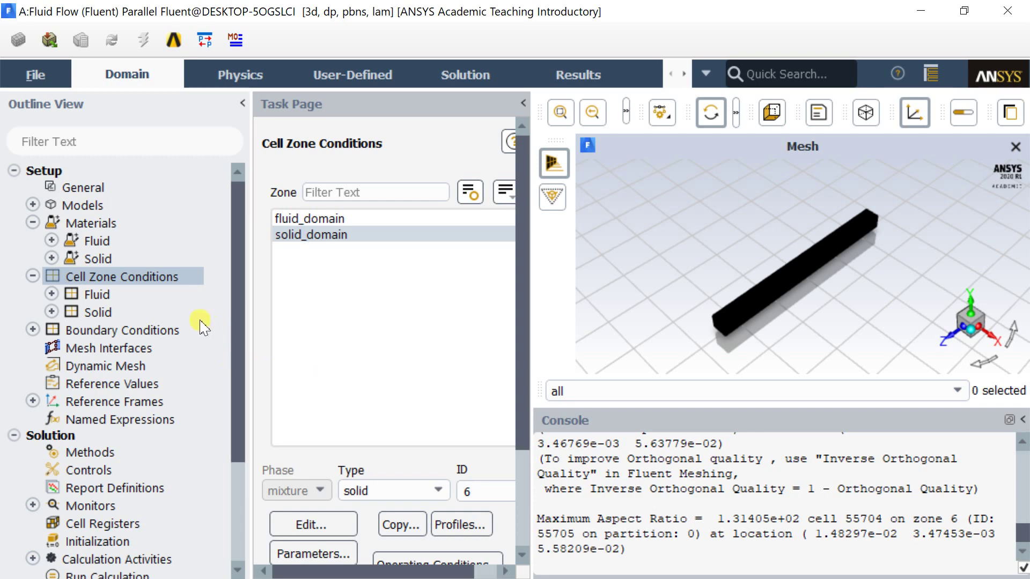
# Step: Set the inlet velocity to 0.00835 m/s and its temperature to 295 K
pyautogui.doubleClick(160, 331)
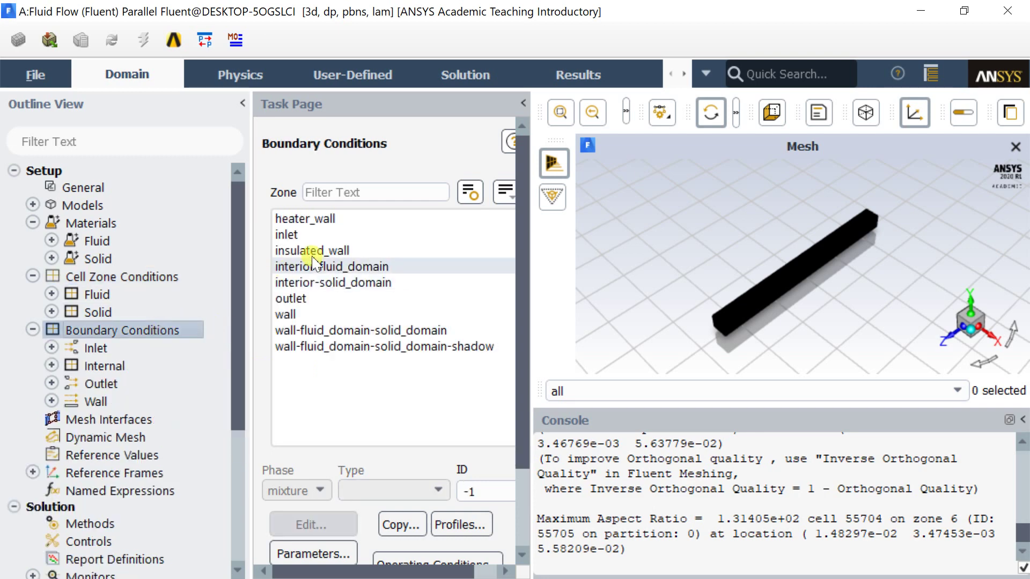
pyautogui.click(504, 191)
pyautogui.click(519, 283)
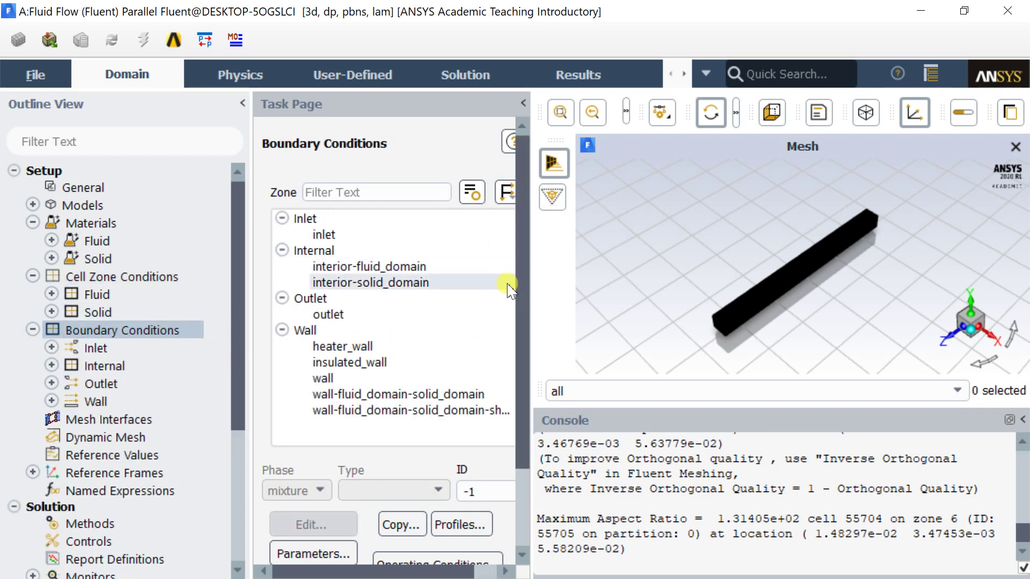
pyautogui.click(376, 234)
pyautogui.click(292, 524)
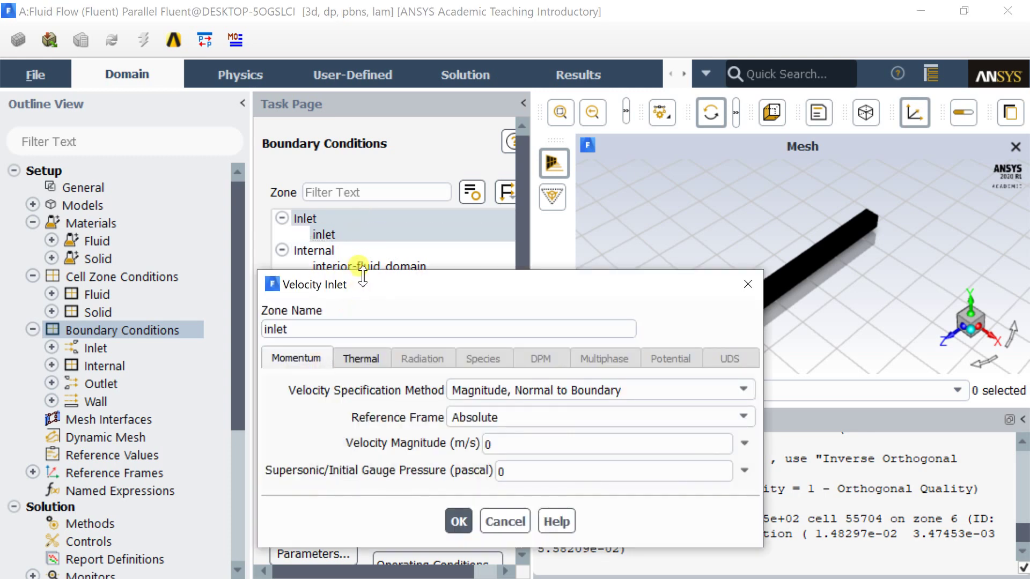
pyautogui.moveTo(360, 271); pyautogui.dragTo(369, 146)
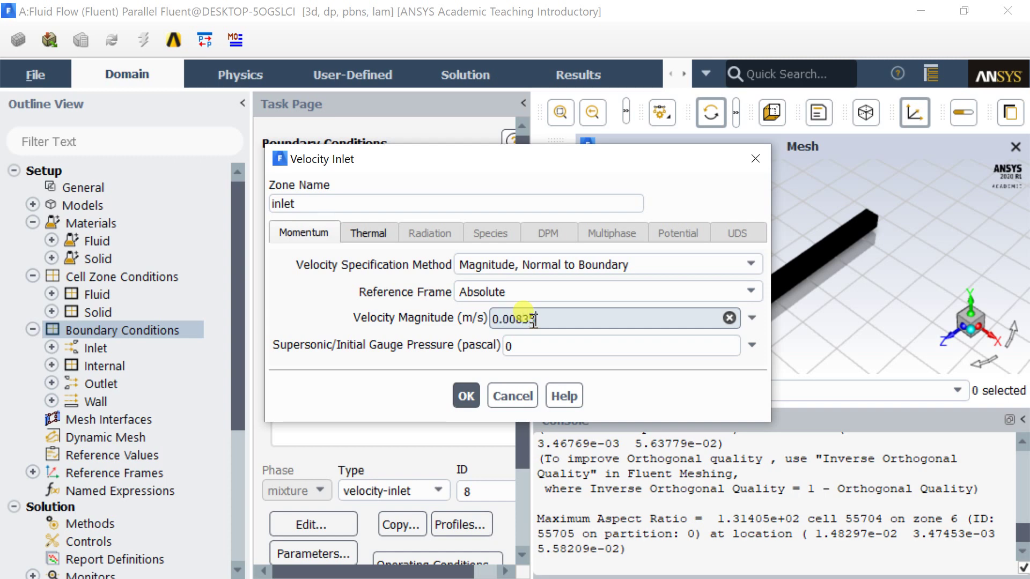
pyautogui.click(370, 233)
pyautogui.doubleClick(363, 265)
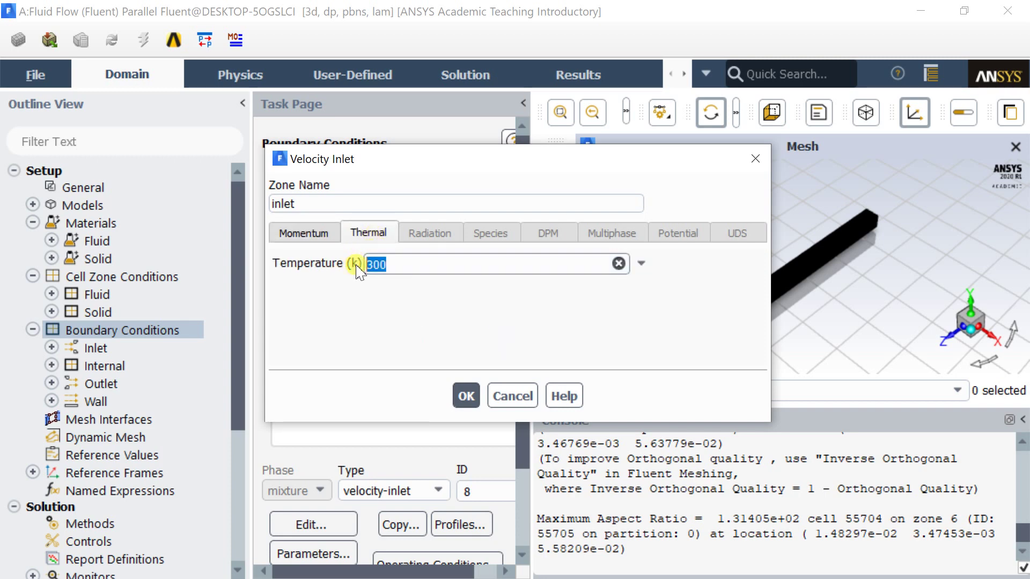
pyautogui.write('295')
pyautogui.click(466, 397)
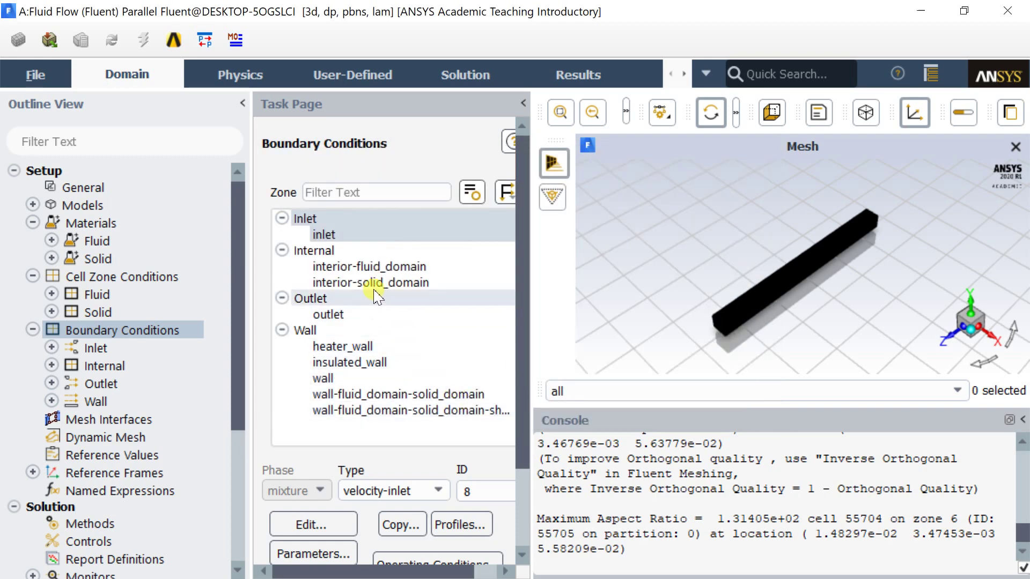
# Step: Keep the outlet as pressure-outlet at 0 Pa gauge with 300 K backflow temperature
pyautogui.click(282, 250)
pyautogui.click(281, 219)
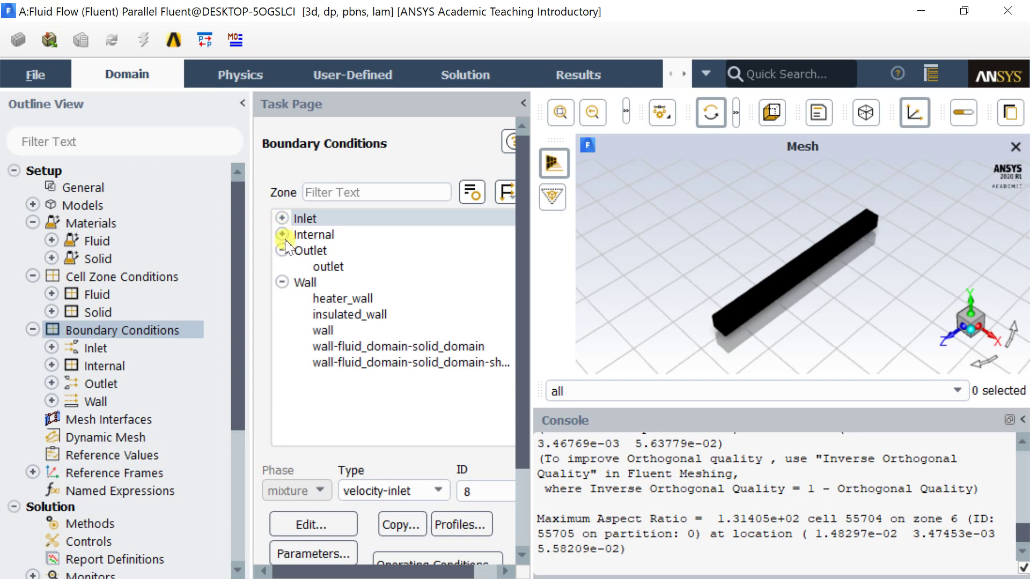
pyautogui.click(325, 266)
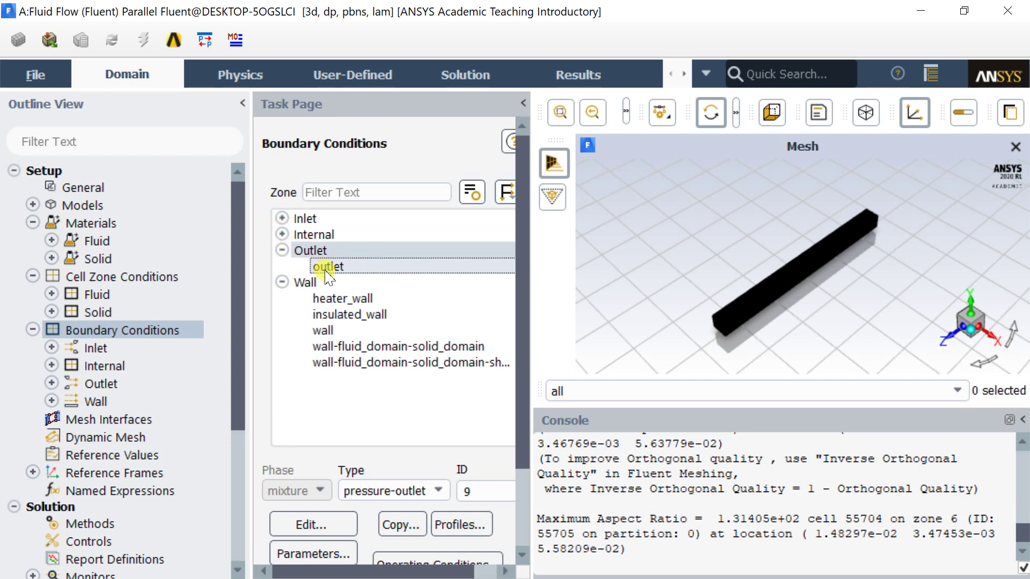
pyautogui.click(384, 492)
pyautogui.click(381, 474)
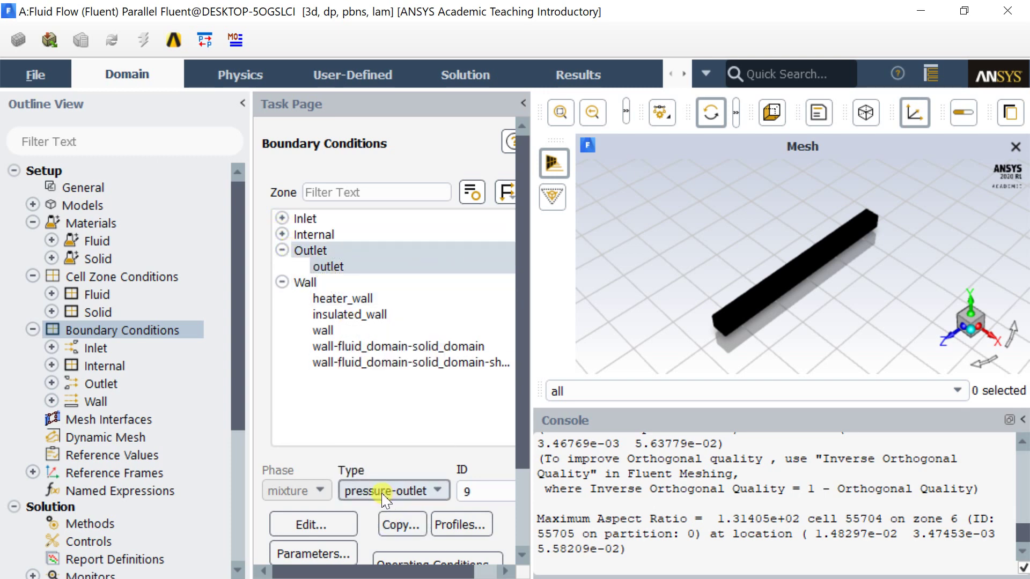
pyautogui.click(310, 524)
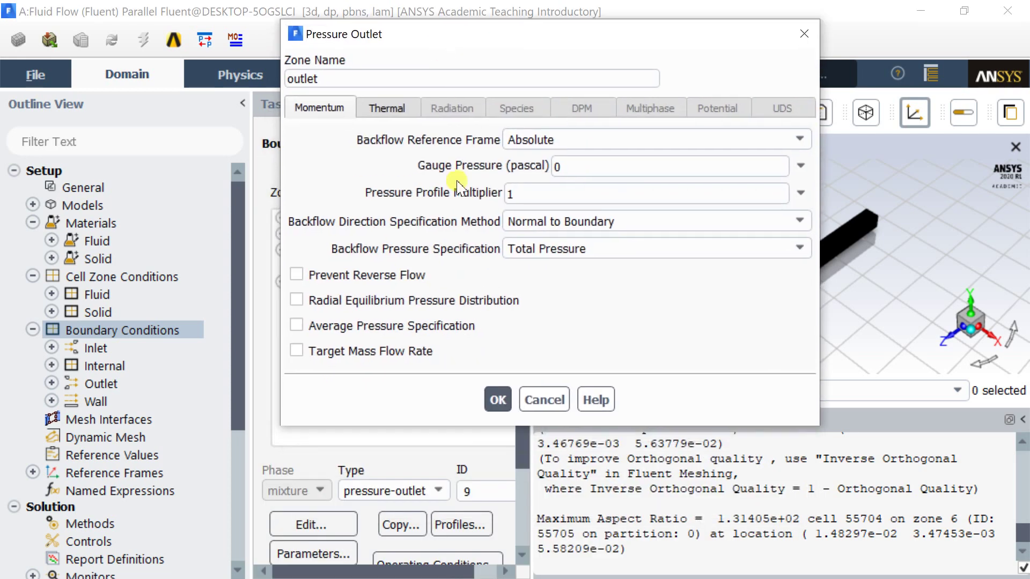
pyautogui.click(397, 111)
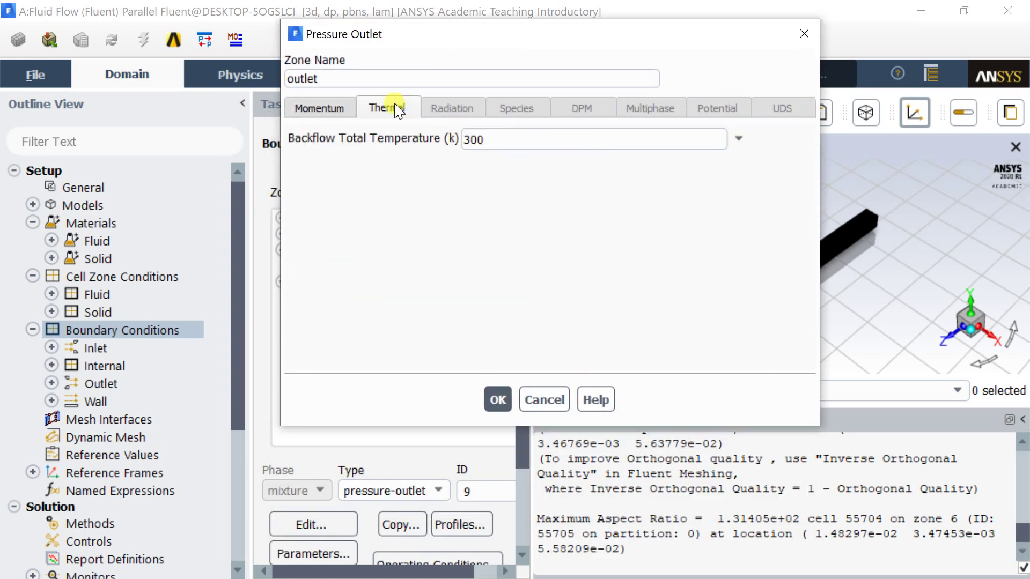
pyautogui.click(327, 112)
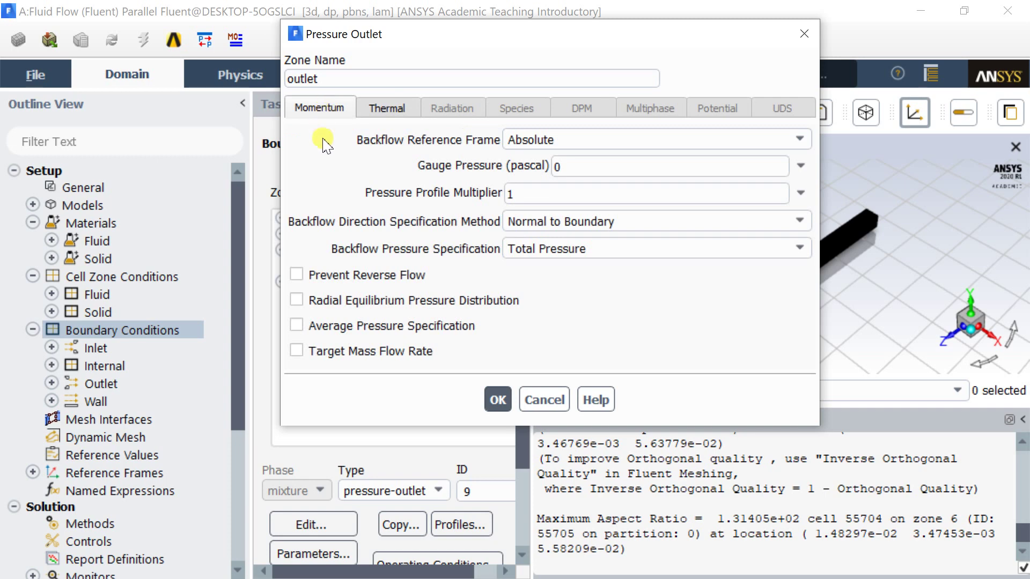
pyautogui.click(496, 402)
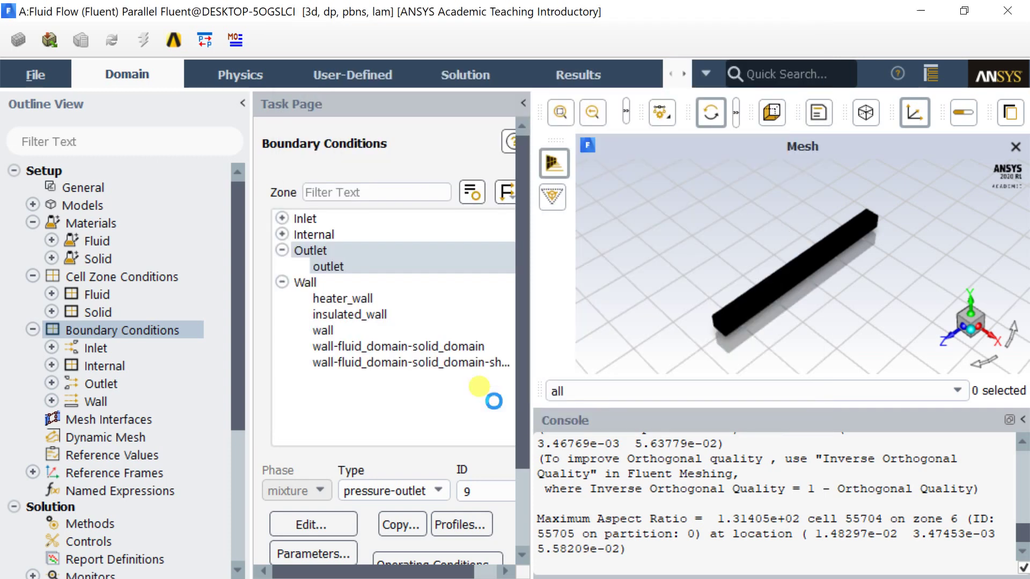
# Step: Apply a 12500 W/m2 heat flux to heater_wall
pyautogui.click(357, 301)
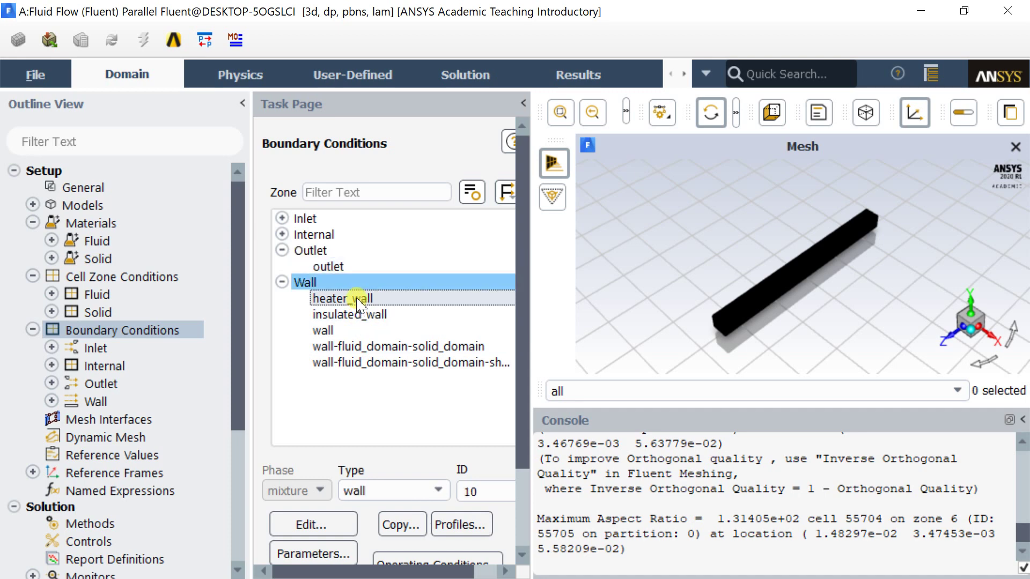
pyautogui.click(311, 524)
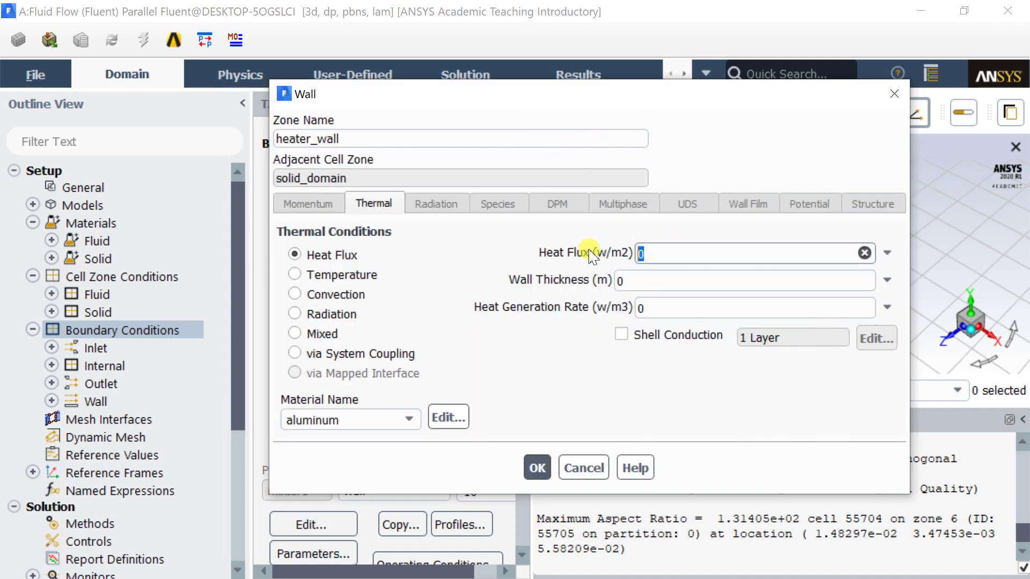
pyautogui.write('12500')
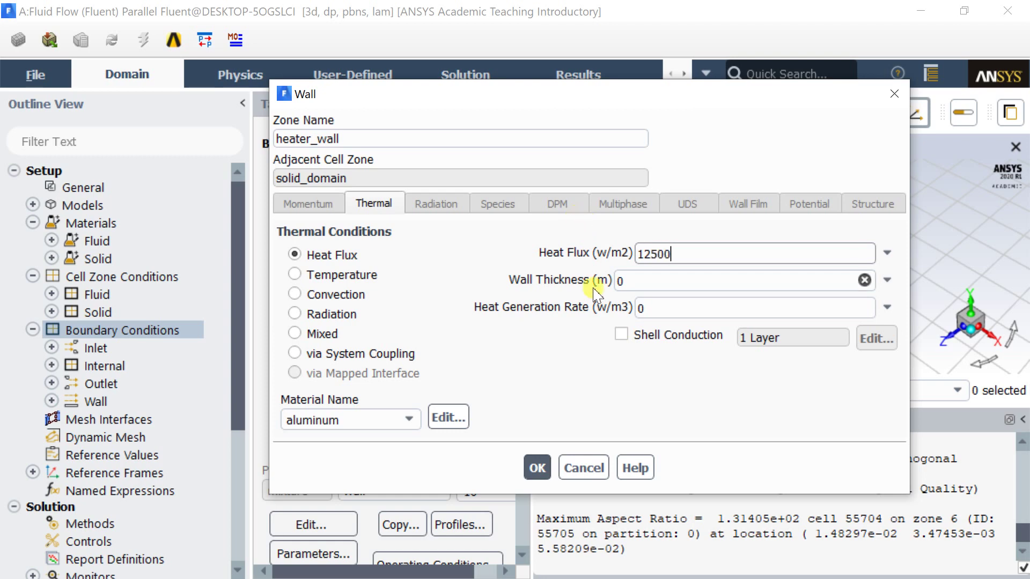
pyautogui.click(536, 468)
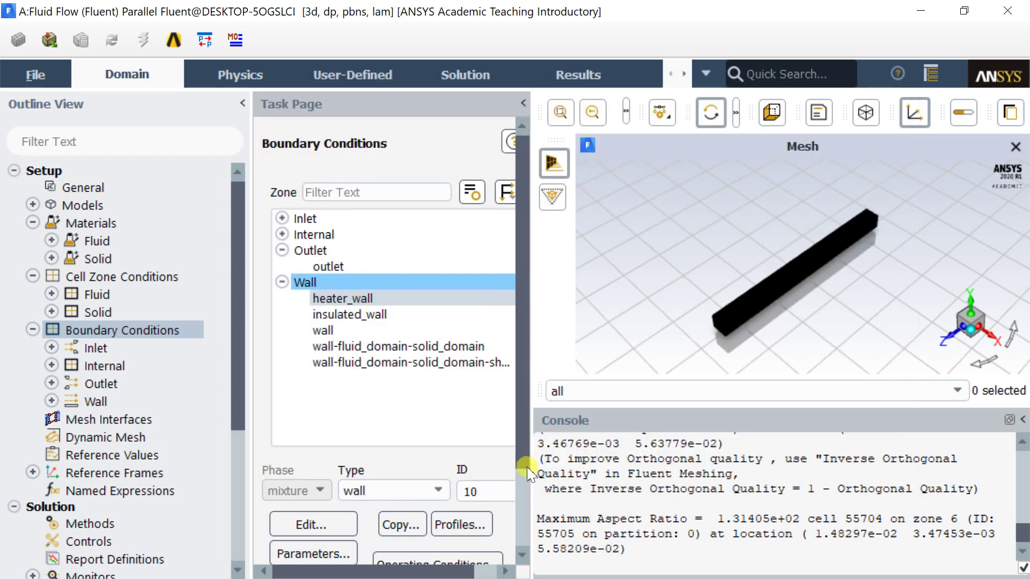
# Step: Keep insulated_wall at 0 W/m2 heat flux
pyautogui.click(395, 314)
pyautogui.click(326, 533)
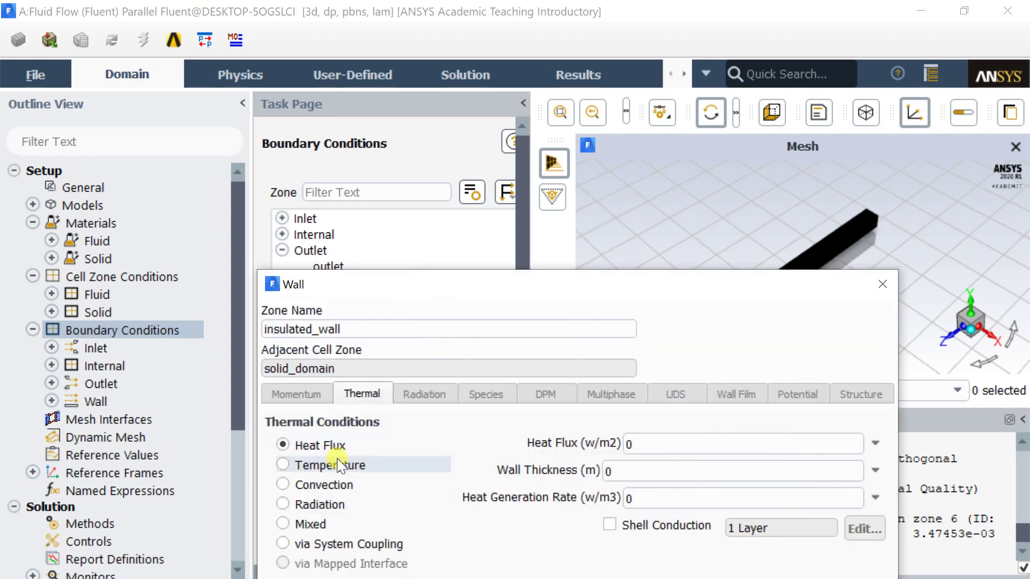
pyautogui.moveTo(363, 288); pyautogui.dragTo(325, 115)
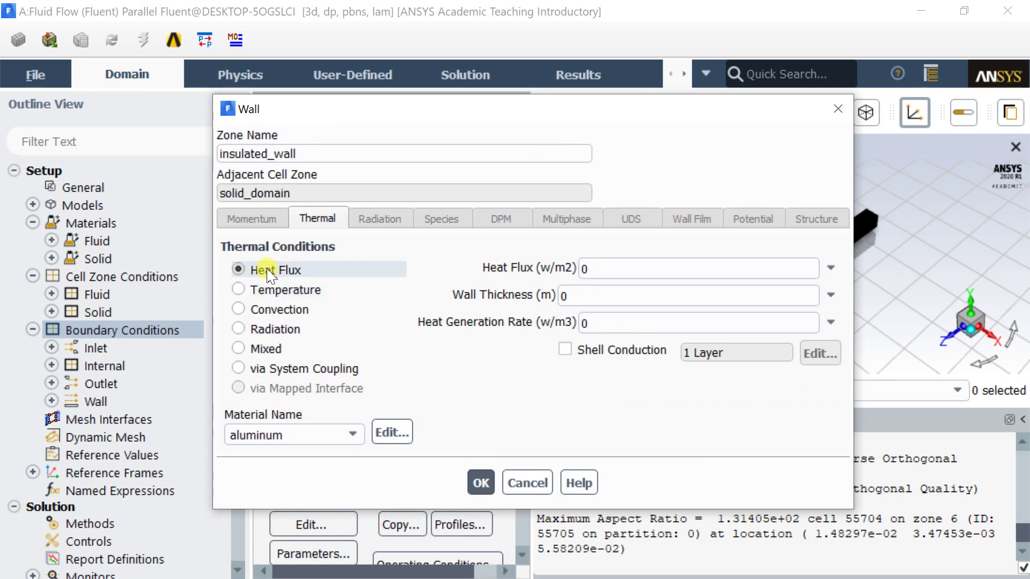
pyautogui.doubleClick(583, 270)
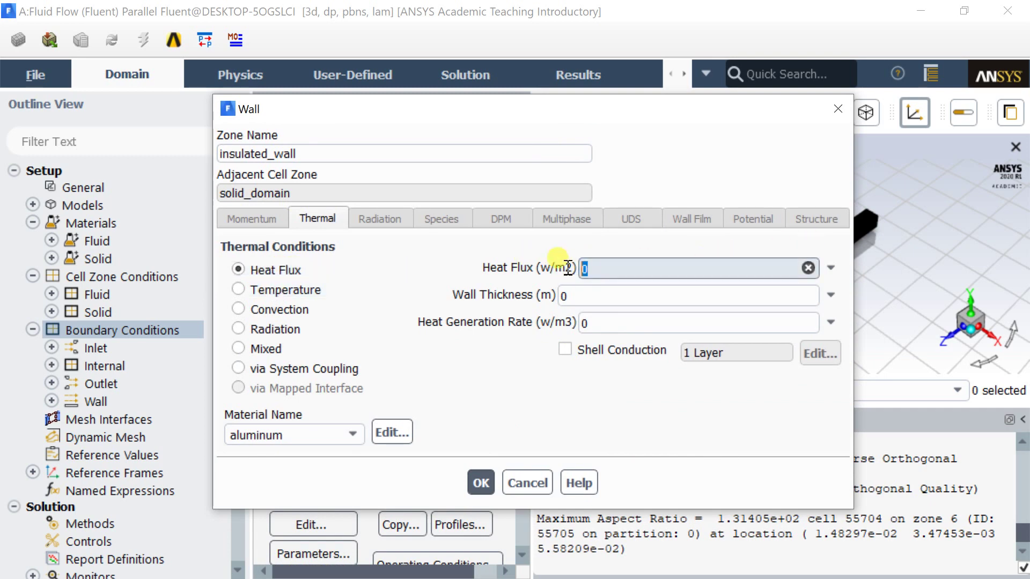
pyautogui.click(472, 483)
pyautogui.click(365, 332)
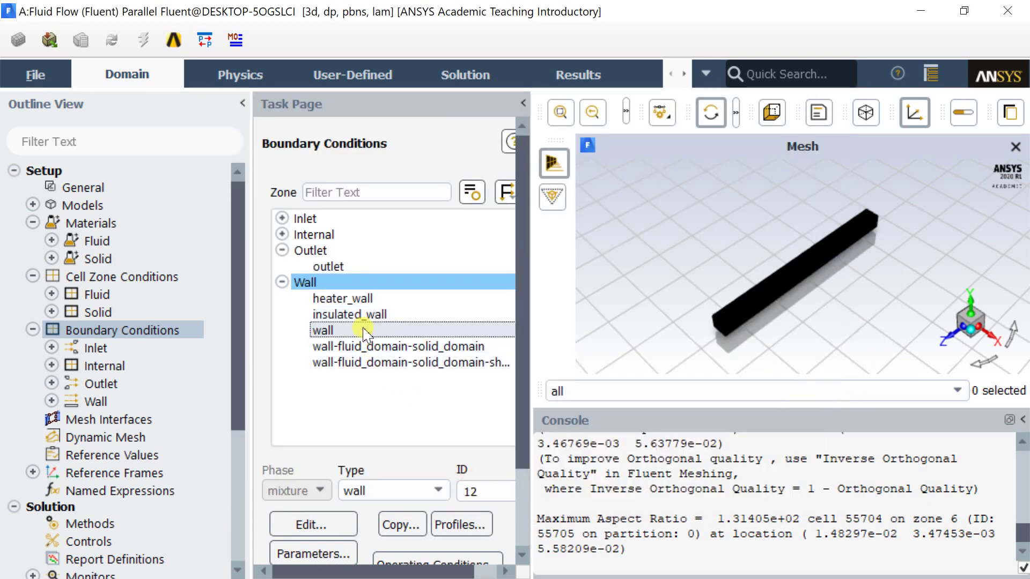
pyautogui.click(309, 528)
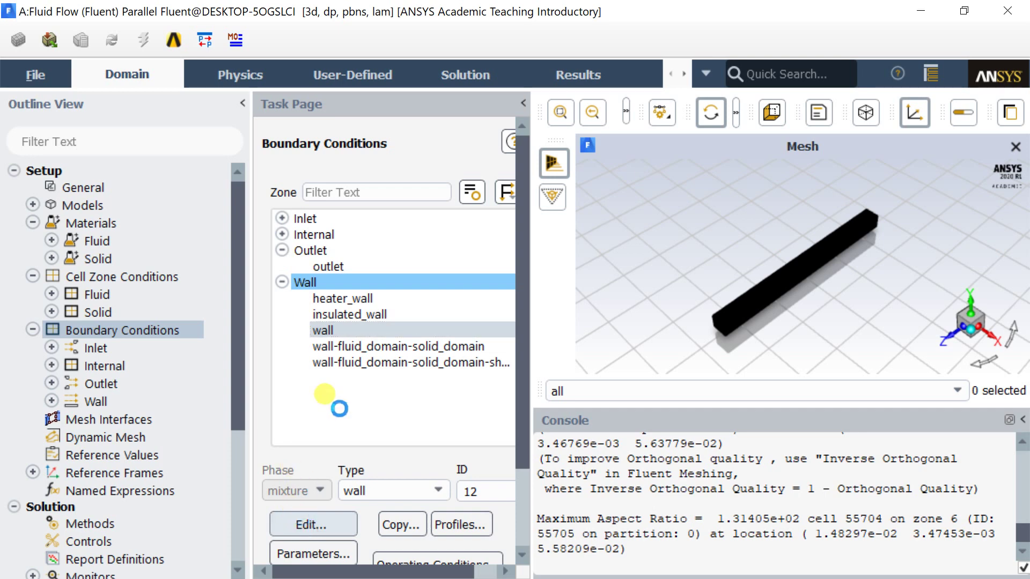
pyautogui.moveTo(368, 295); pyautogui.dragTo(361, 110)
pyautogui.click(379, 222)
pyautogui.doubleClick(625, 264)
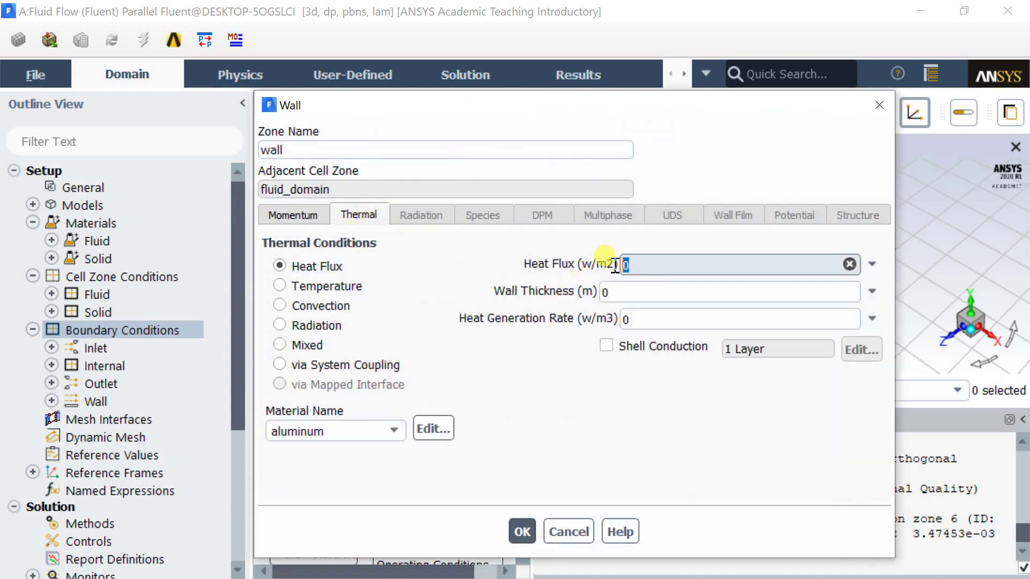
pyautogui.click(521, 531)
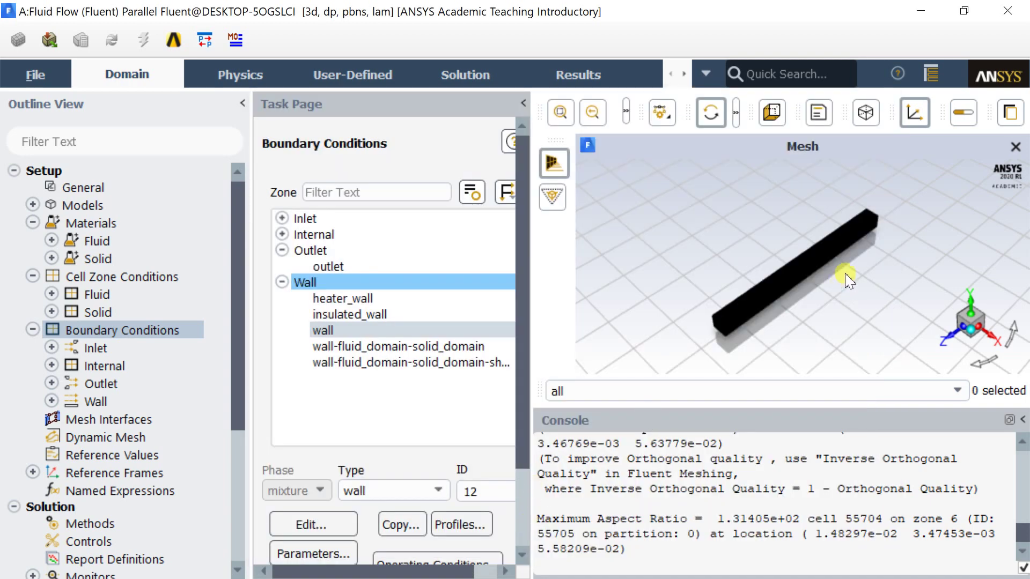
pyautogui.scroll(6, 787, 269)
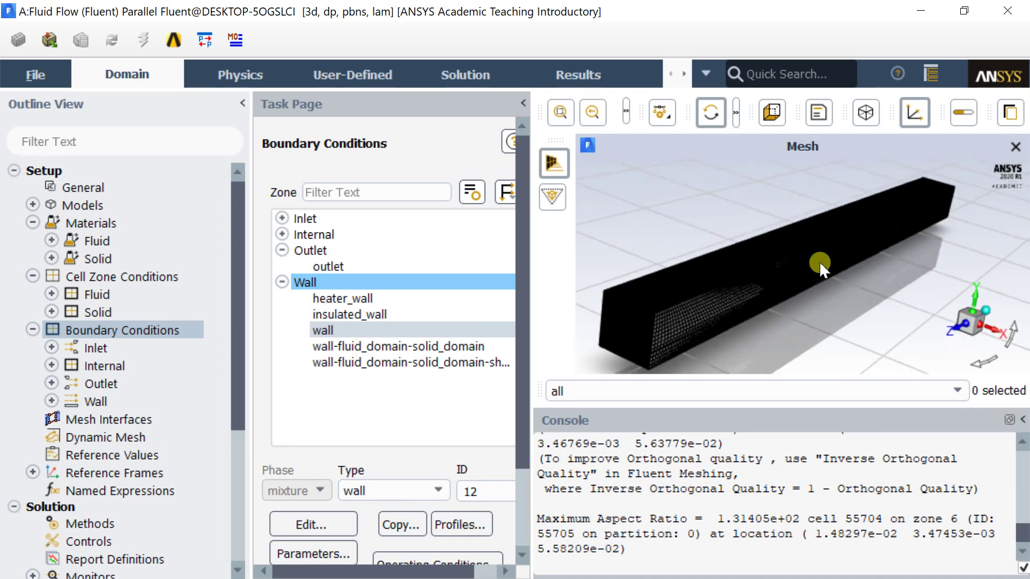
pyautogui.scroll(-3, 333, 489)
# Step: Turn on zone highlighting and highlight the wall-fluid_domain-solid_domain interface
pyautogui.click(272, 525)
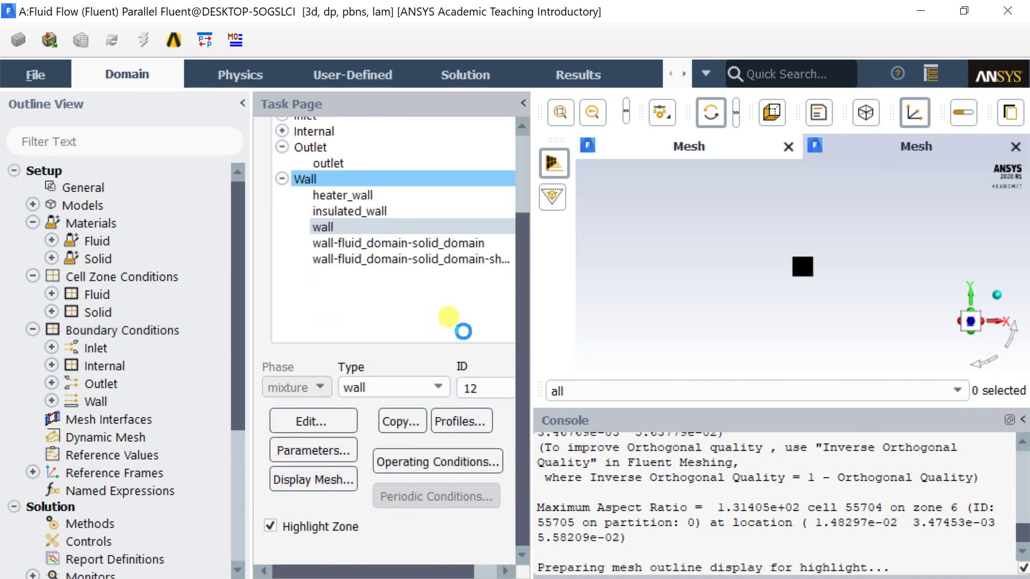
pyautogui.scroll(5, 756, 303)
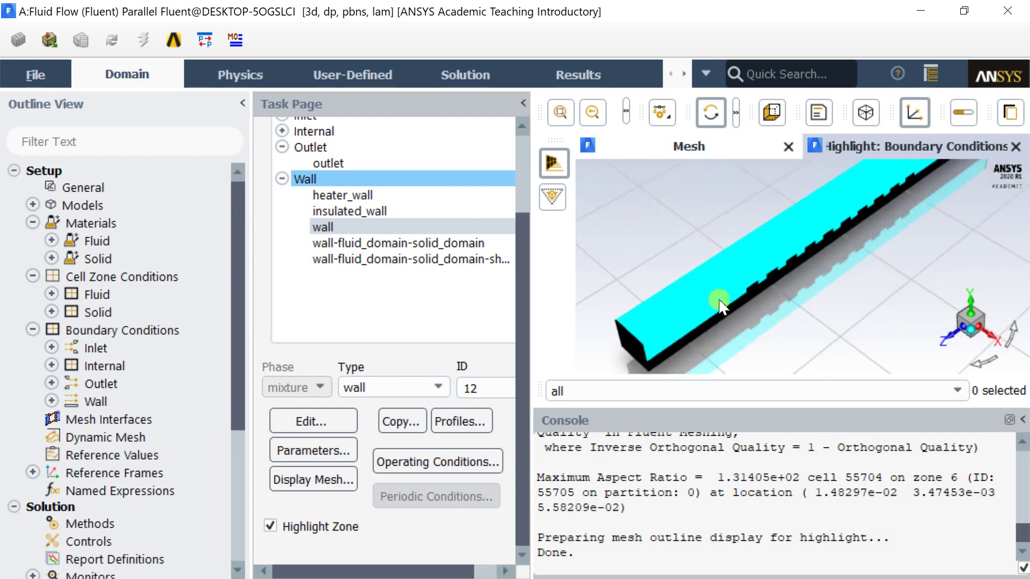
pyautogui.click(400, 243)
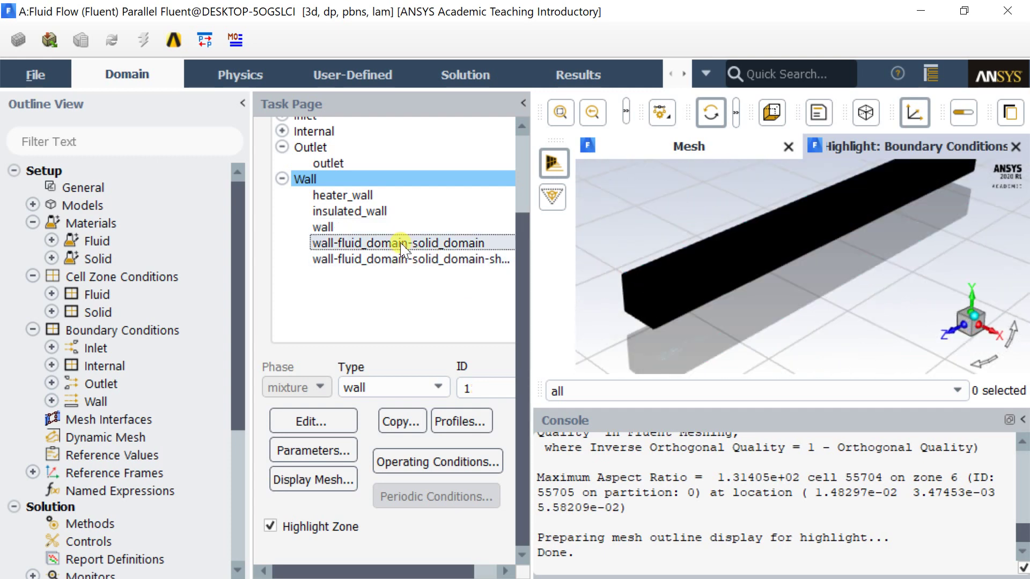
pyautogui.scroll(6, 718, 262)
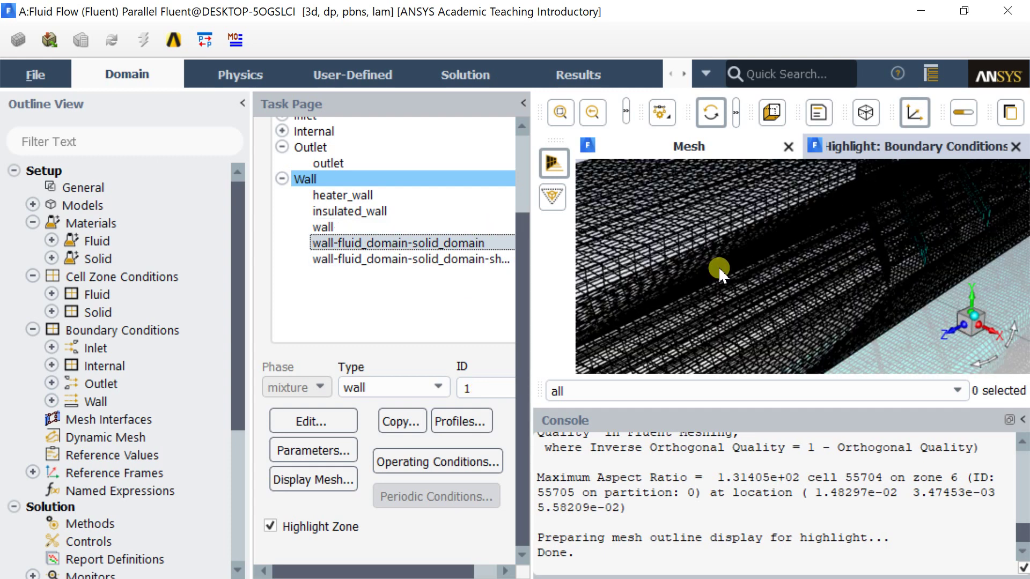
pyautogui.moveTo(732, 275); pyautogui.dragTo(793, 264)
# Step: Verify the shadow interface wall is thermally Coupled, then reset the view
pyautogui.click(386, 259)
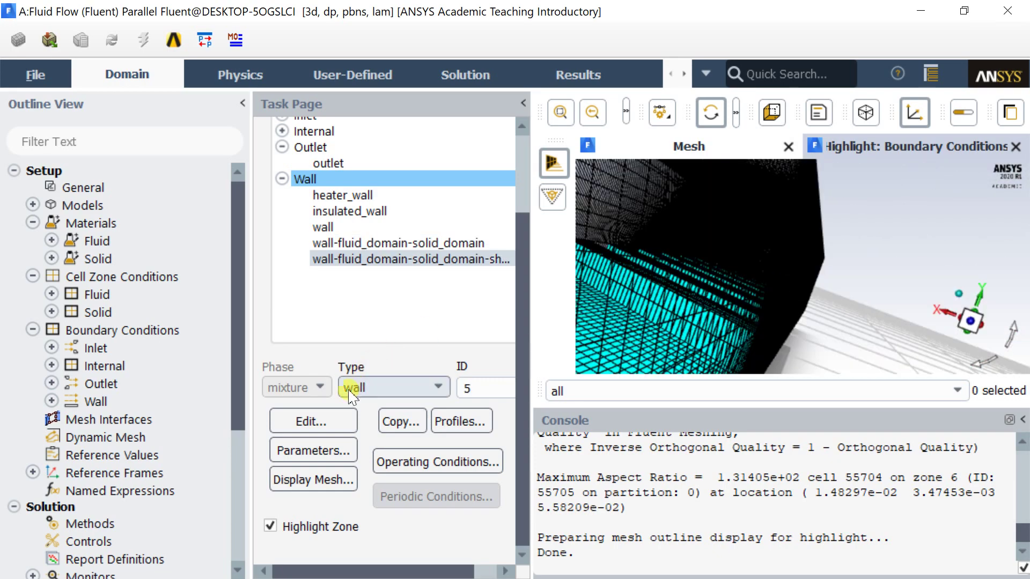
pyautogui.click(322, 421)
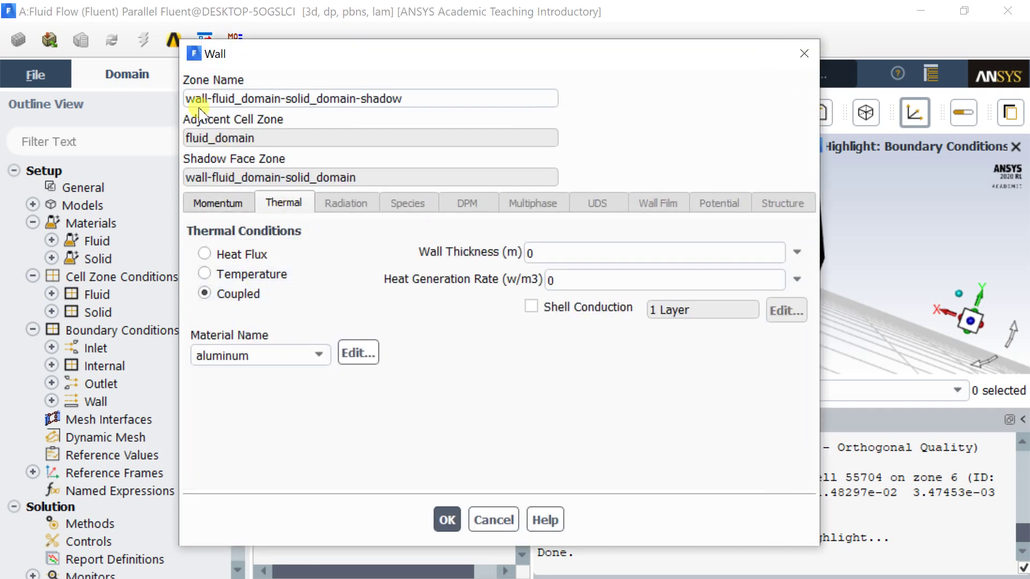
pyautogui.moveTo(186, 139); pyautogui.dragTo(252, 139)
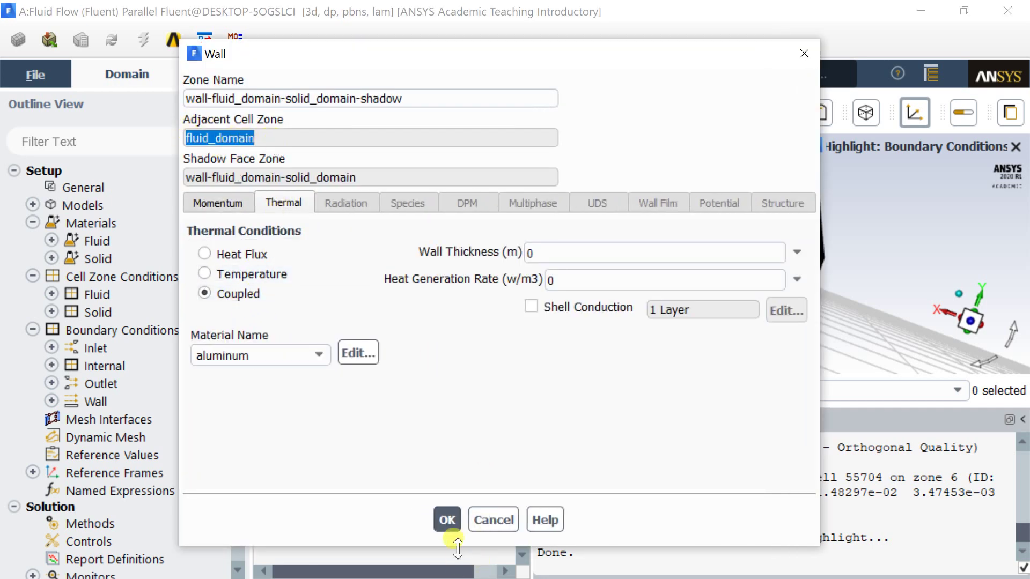
pyautogui.click(447, 519)
pyautogui.click(952, 305)
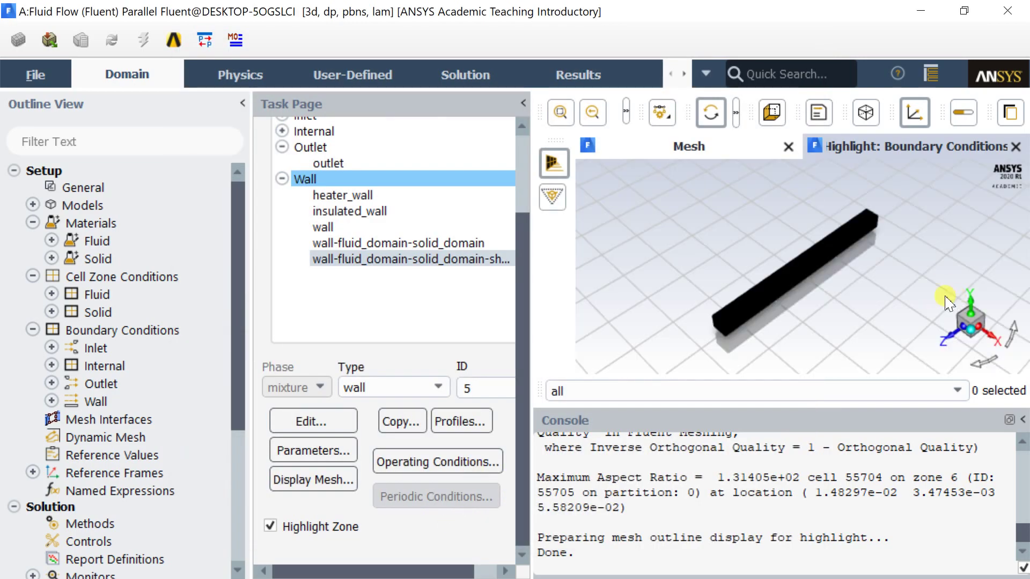
# Step: Rotate the model to inspect the highlighted interface and shadow wall zones
pyautogui.scroll(10, 794, 307)
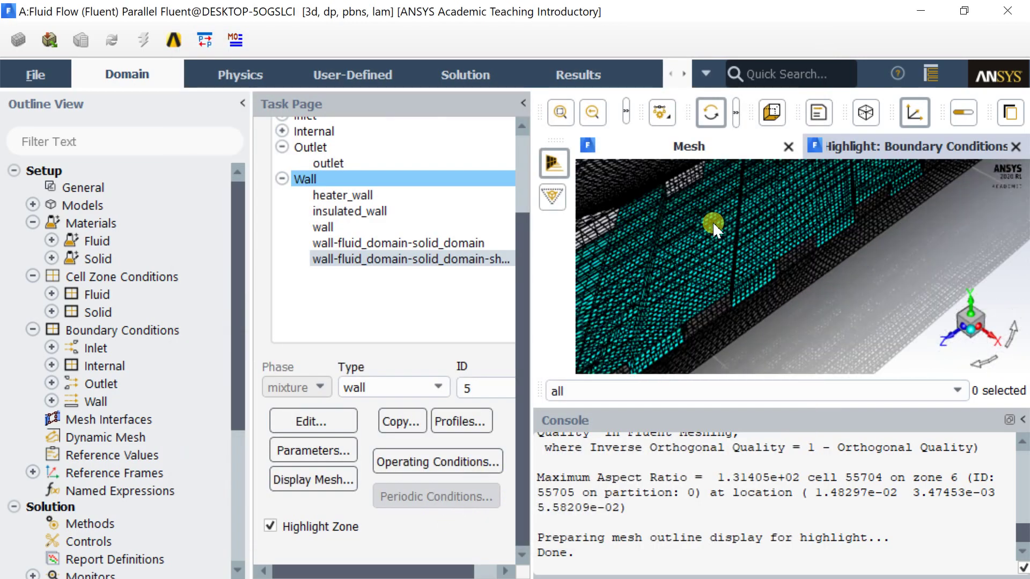
pyautogui.moveTo(724, 250)
pyautogui.mouseDown()
pyautogui.moveTo(712, 218)
pyautogui.moveTo(728, 237)
pyautogui.mouseUp()
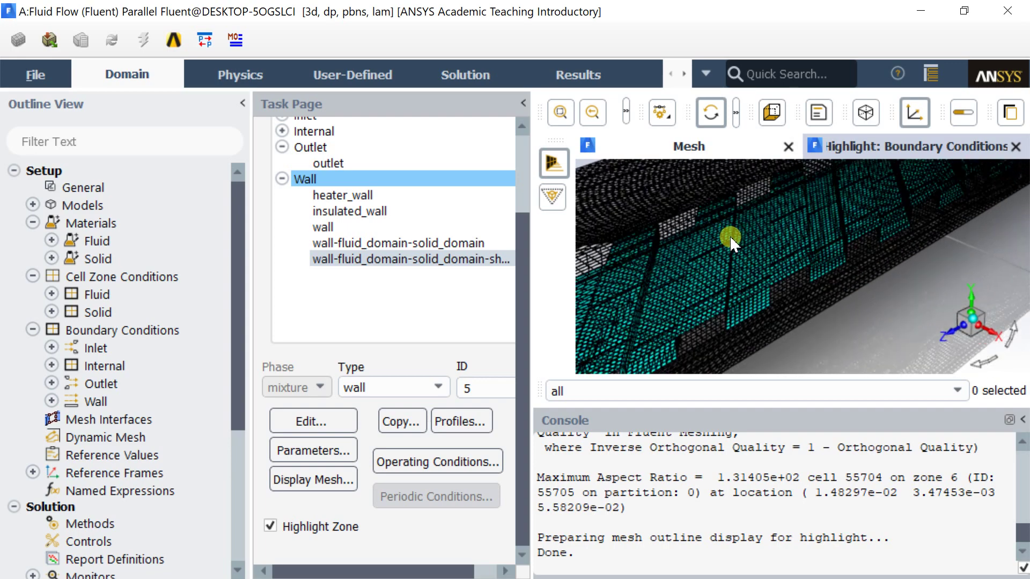
pyautogui.click(453, 243)
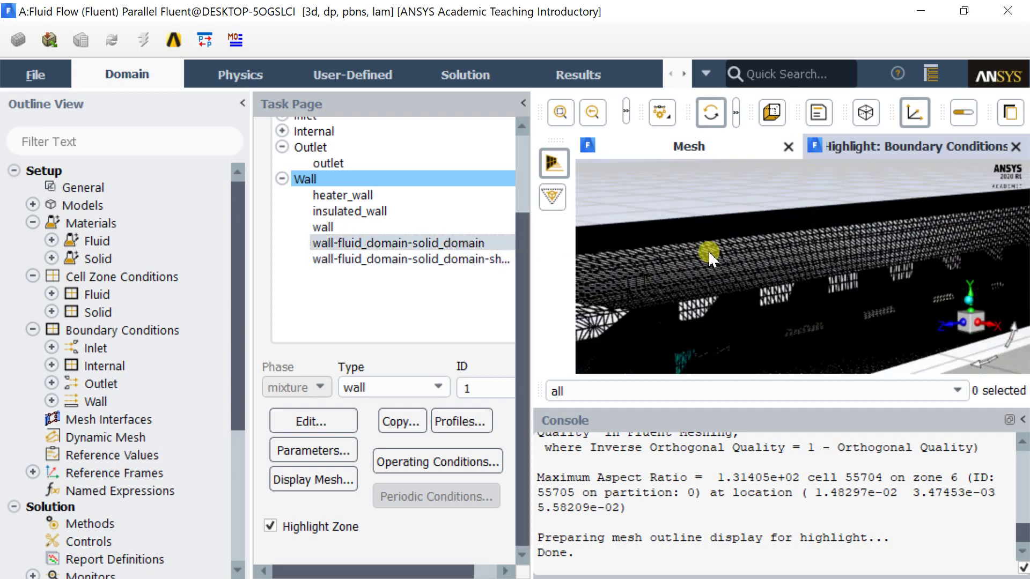
pyautogui.moveTo(703, 217); pyautogui.dragTo(663, 331)
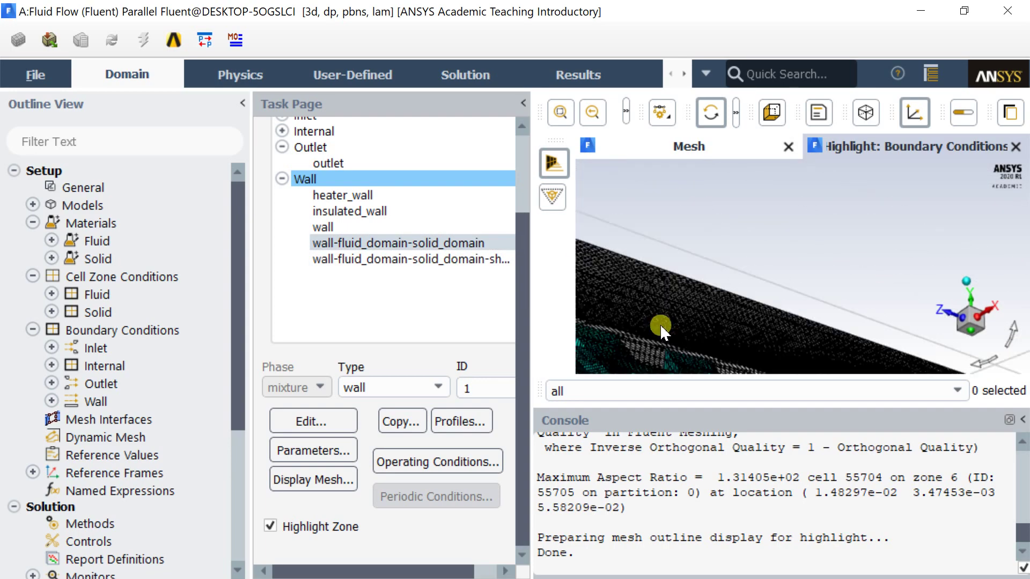
pyautogui.moveTo(663, 330); pyautogui.dragTo(679, 301, button='middle')
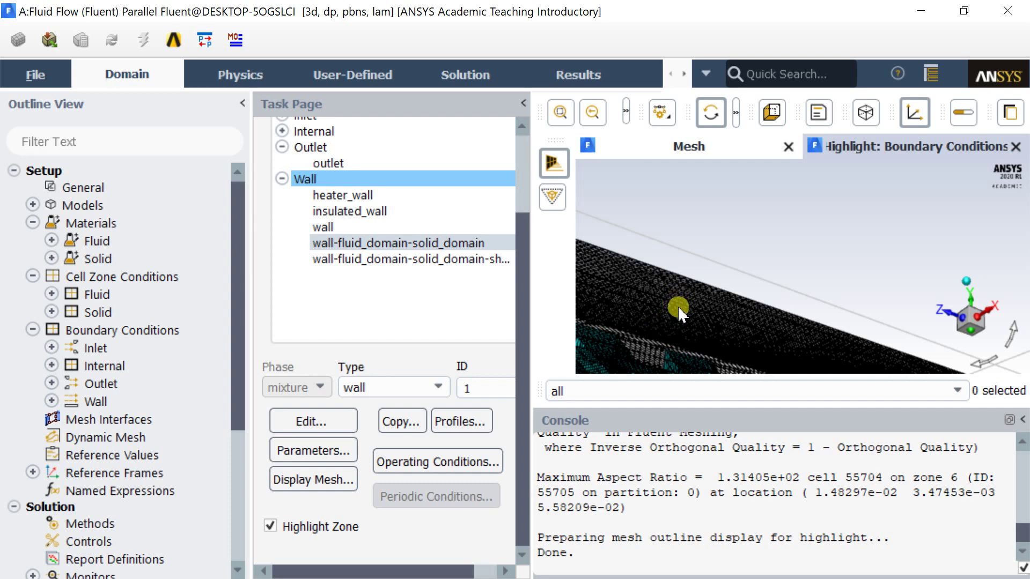
pyautogui.rightClick(684, 306)
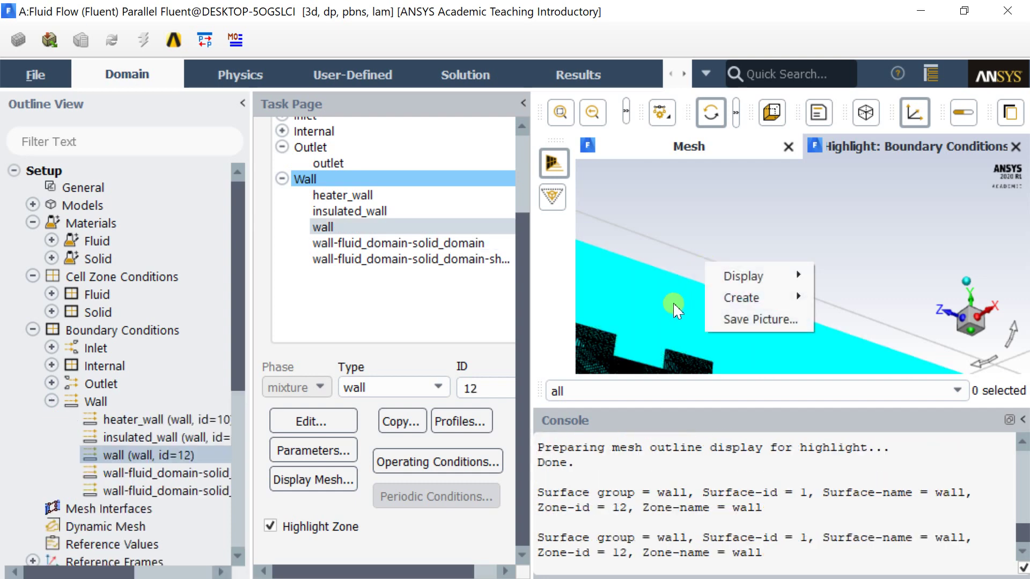
pyautogui.click(673, 305)
pyautogui.click(427, 260)
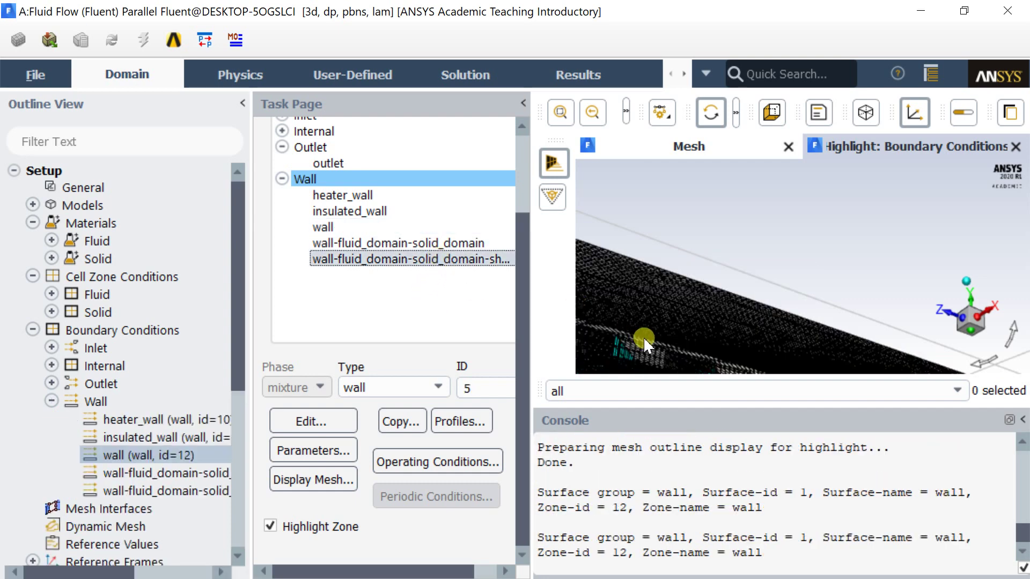
pyautogui.moveTo(644, 344); pyautogui.dragTo(749, 304)
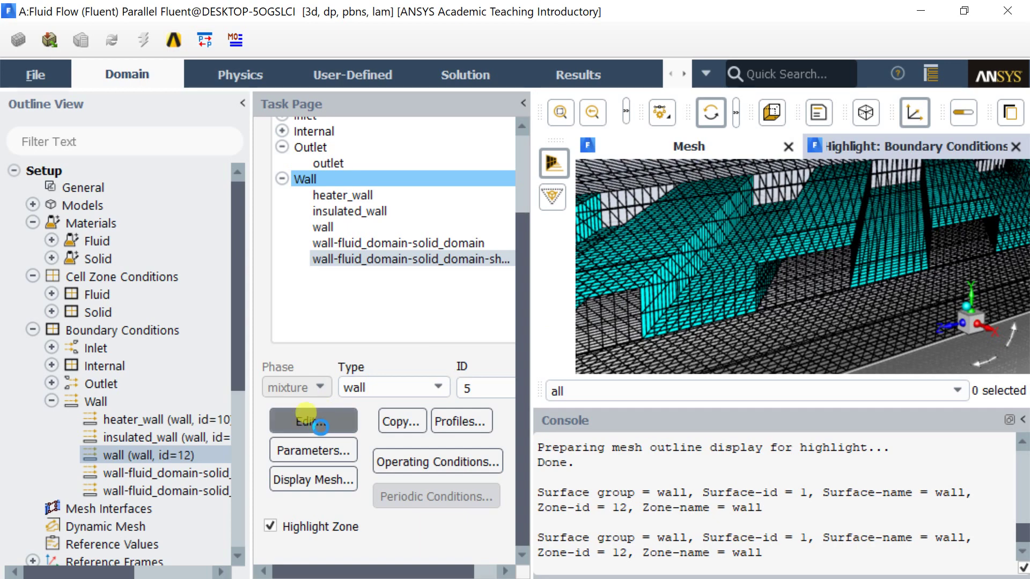
# Step: Re-accept the shadow wall settings, turn off zone highlighting, and close the extra Mesh view
pyautogui.click(313, 421)
pyautogui.moveTo(270, 140); pyautogui.dragTo(202, 152)
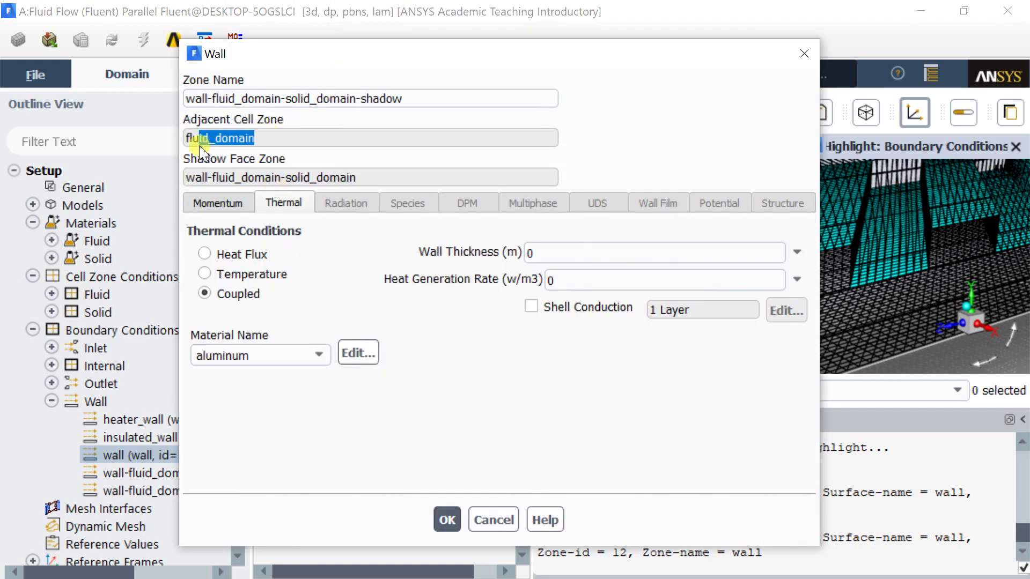
pyautogui.click(447, 520)
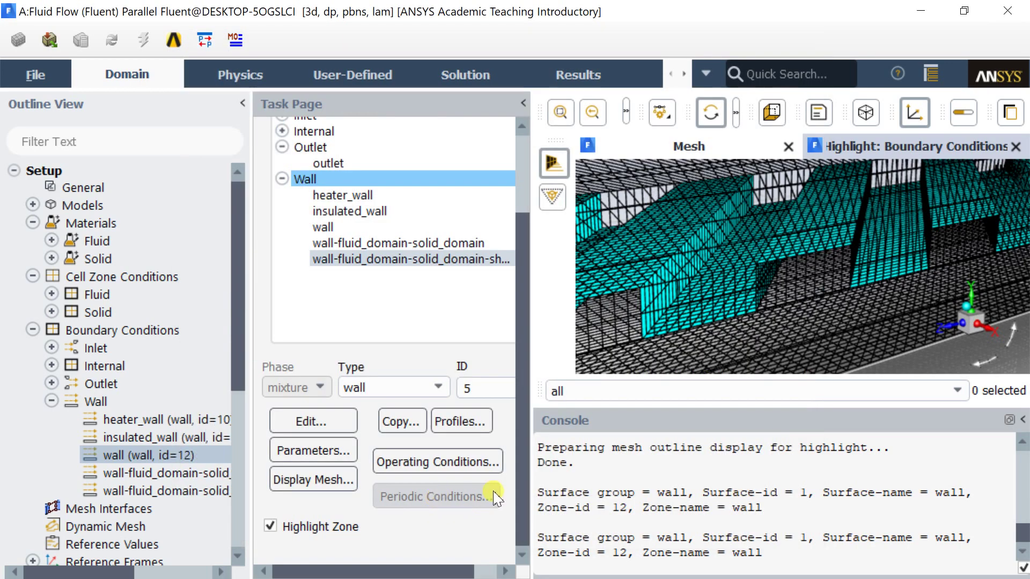
pyautogui.scroll(-2, 156, 343)
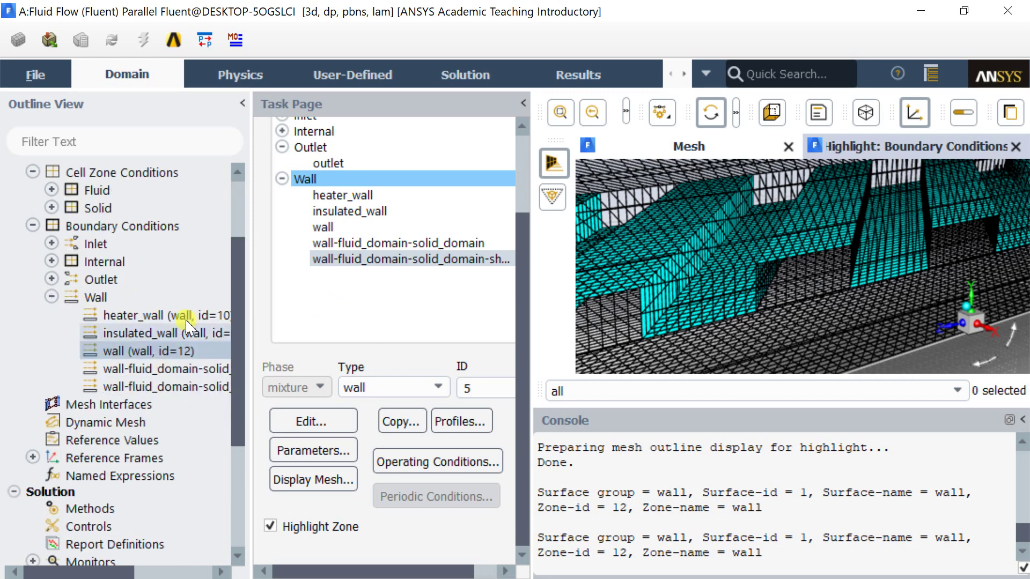
pyautogui.click(269, 526)
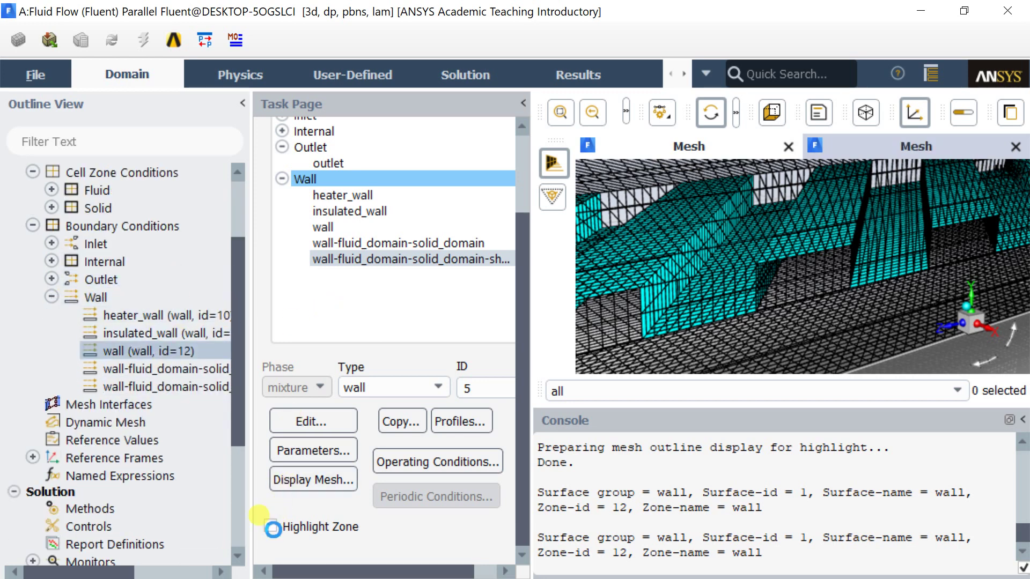
pyautogui.click(1018, 148)
pyautogui.scroll(-2, 78, 359)
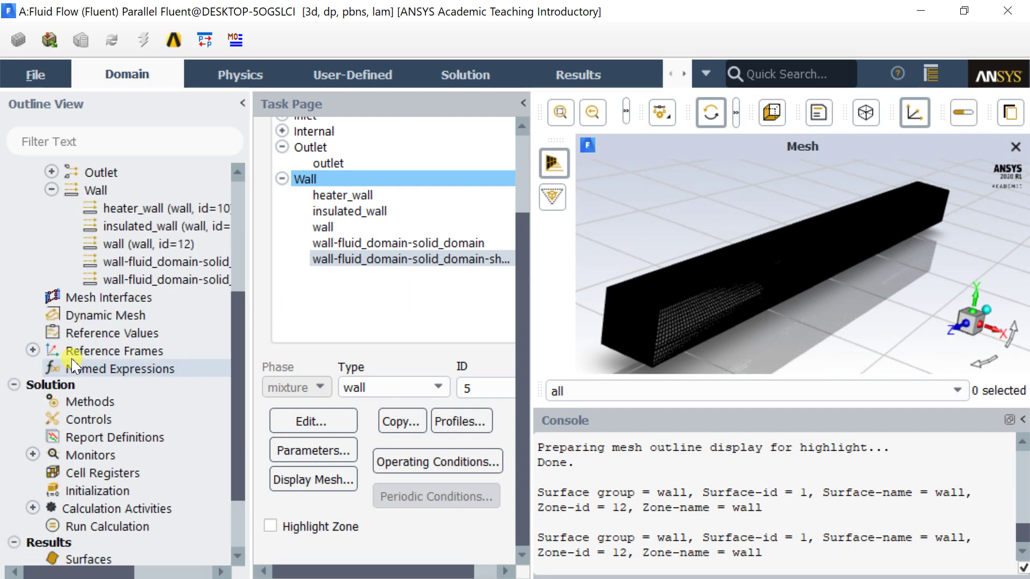
pyautogui.scroll(-2, 102, 365)
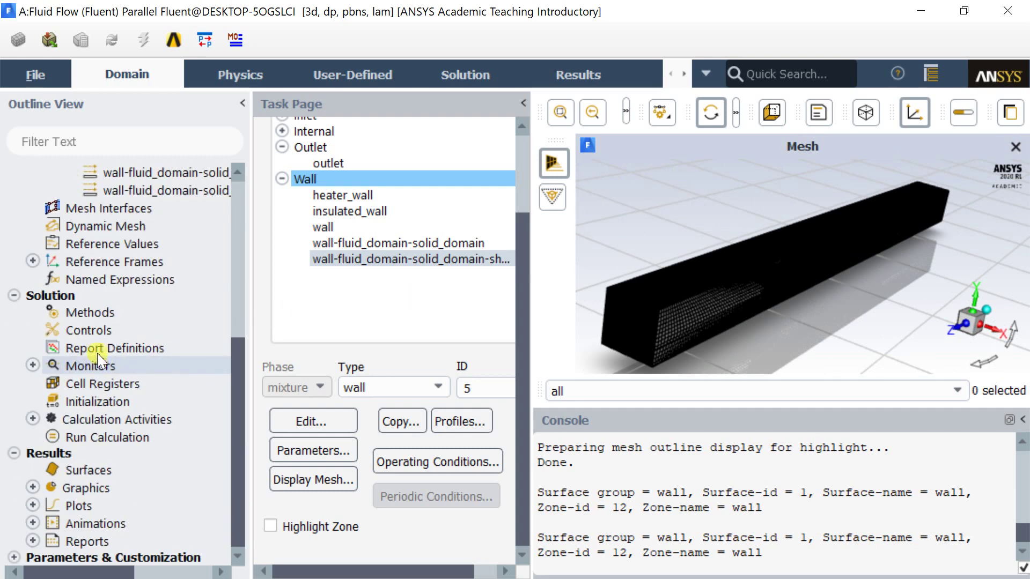
pyautogui.click(101, 319)
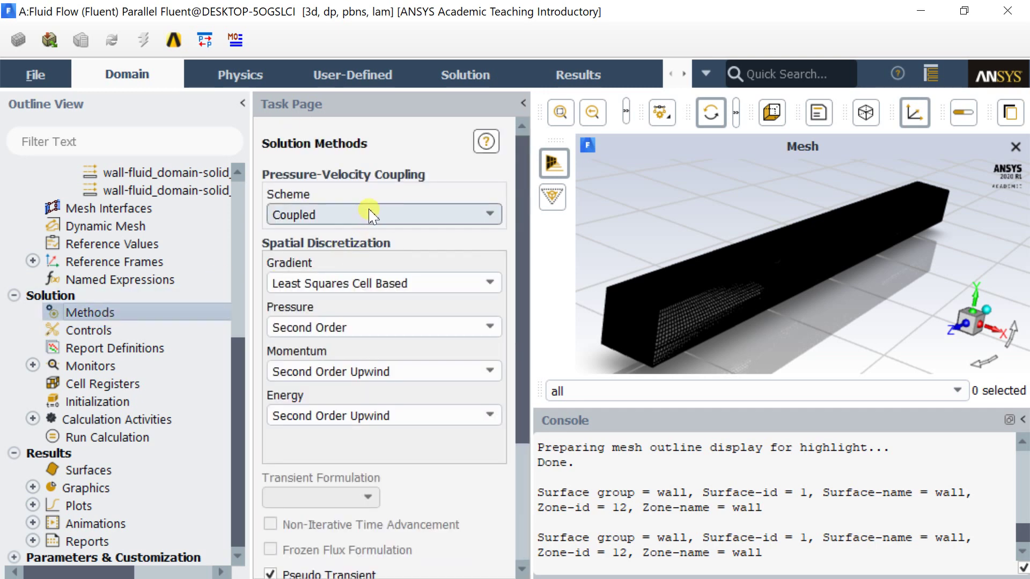
# Step: Switch the gradient to Green-Gauss Cell Based and pressure-velocity coupling to SIMPLEC
pyautogui.click(359, 288)
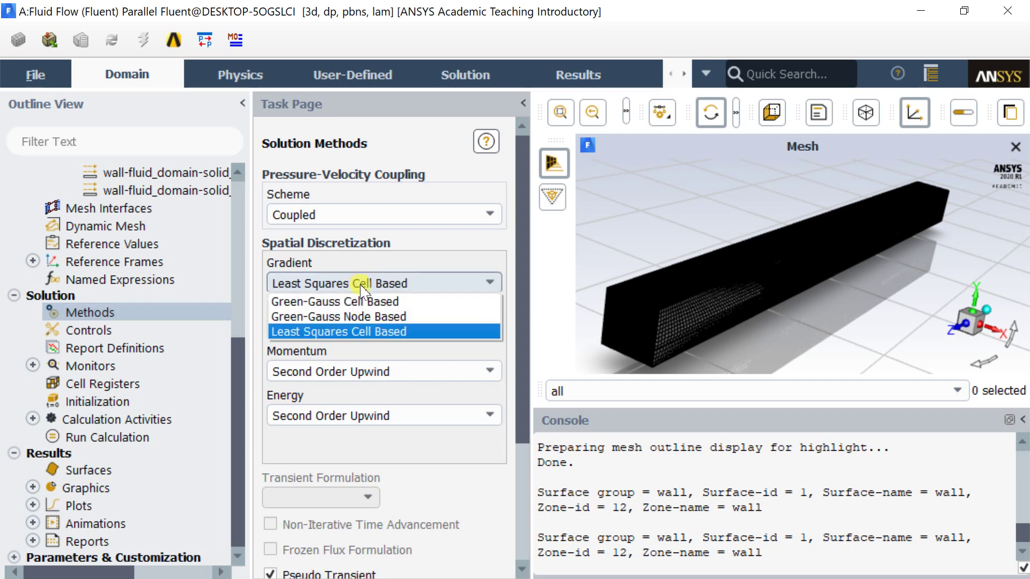
pyautogui.click(360, 297)
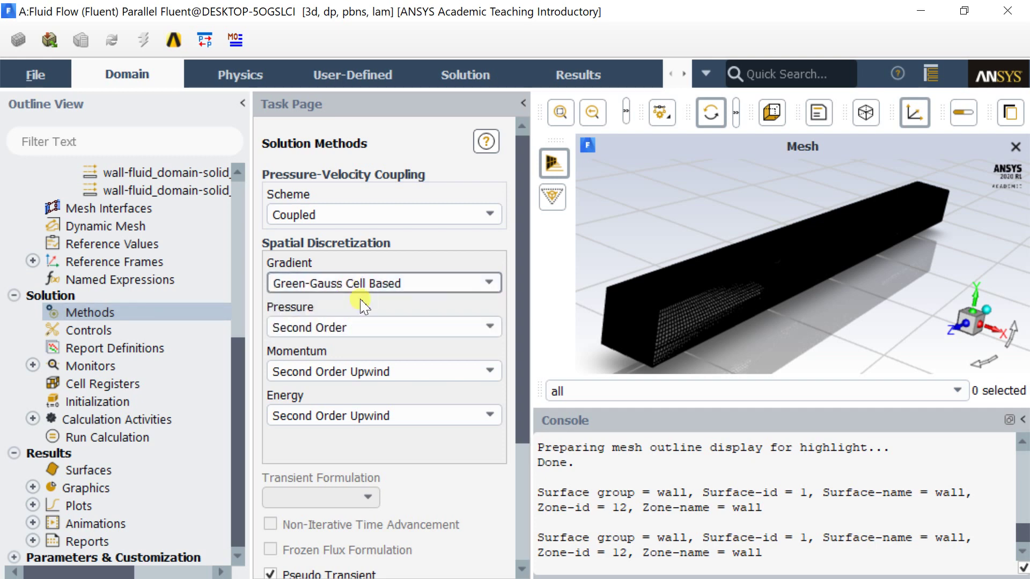
pyautogui.click(337, 217)
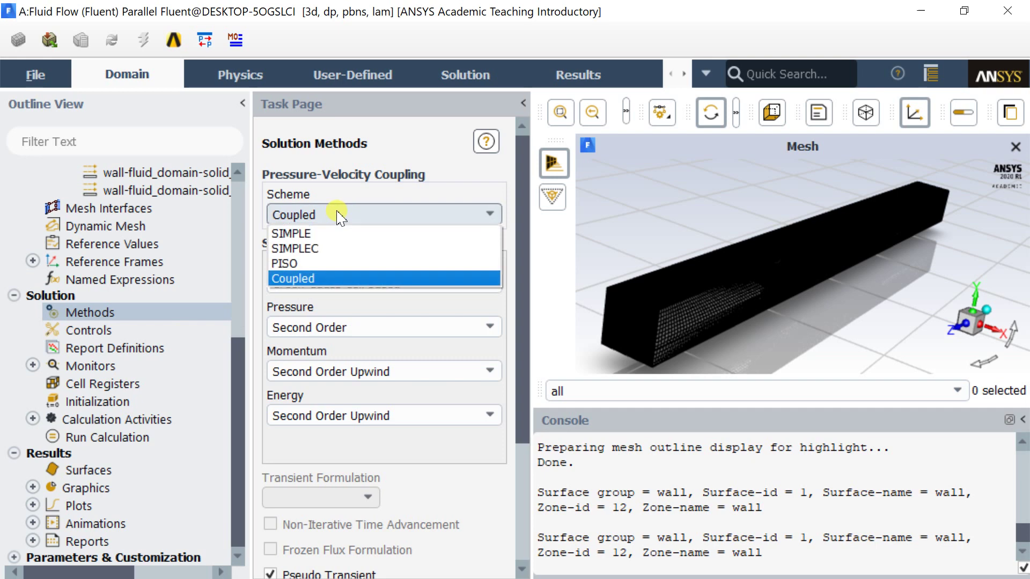
pyautogui.click(321, 250)
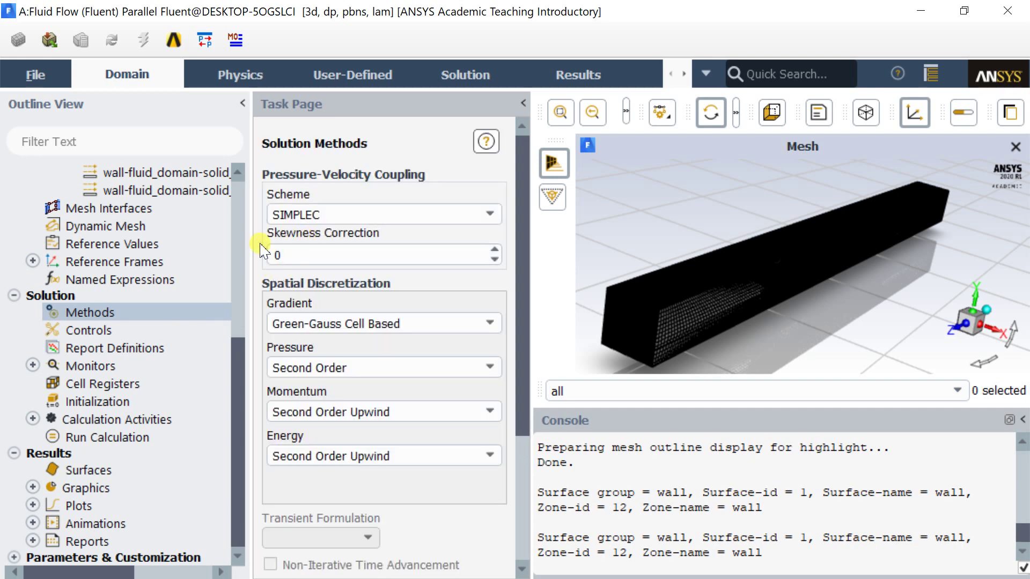
pyautogui.doubleClick(86, 367)
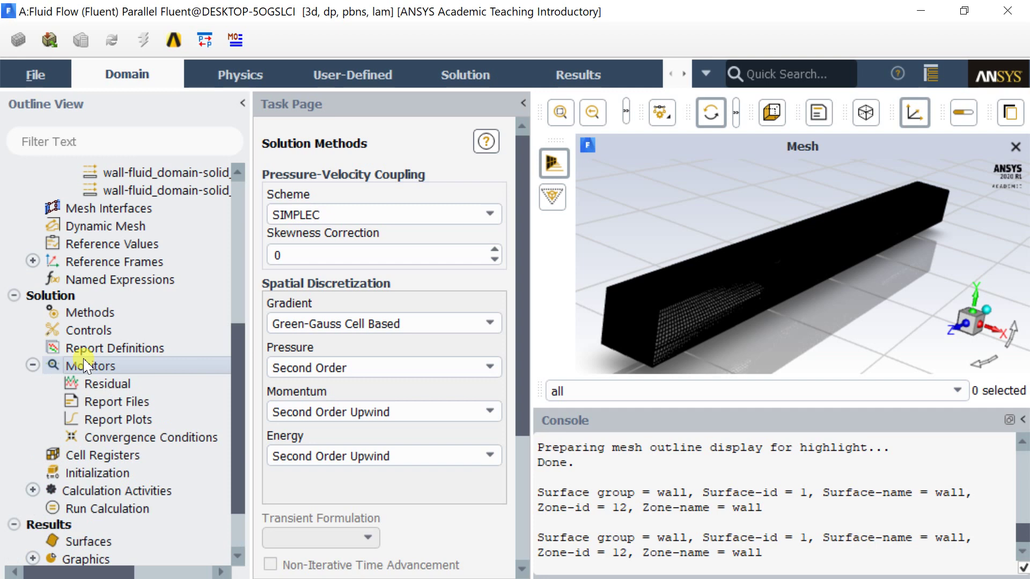
# Step: Open Residual Monitors and set the energy criterion to 1e-15
pyautogui.doubleClick(99, 379)
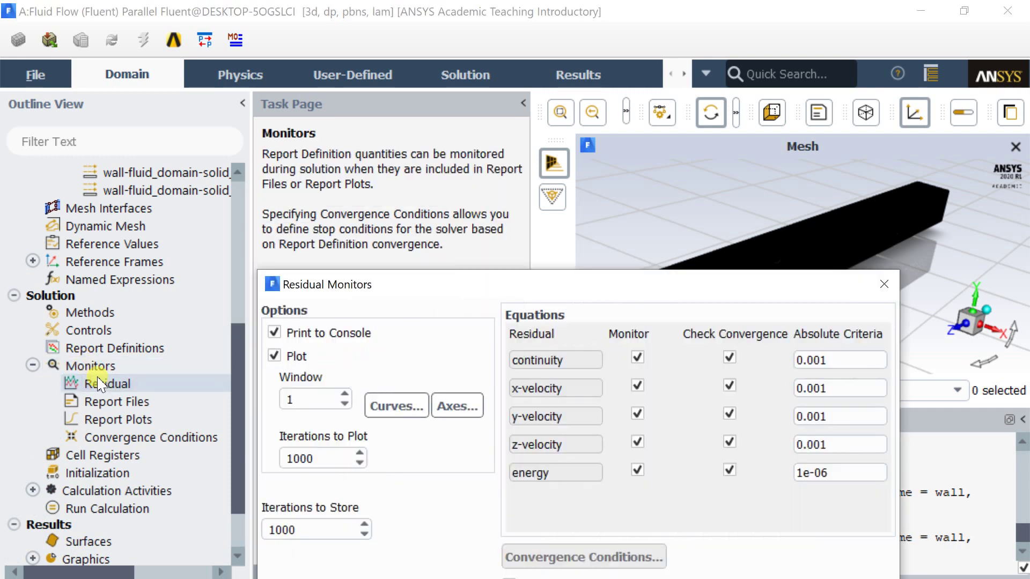
pyautogui.moveTo(347, 291); pyautogui.dragTo(175, 122)
pyautogui.click(663, 305)
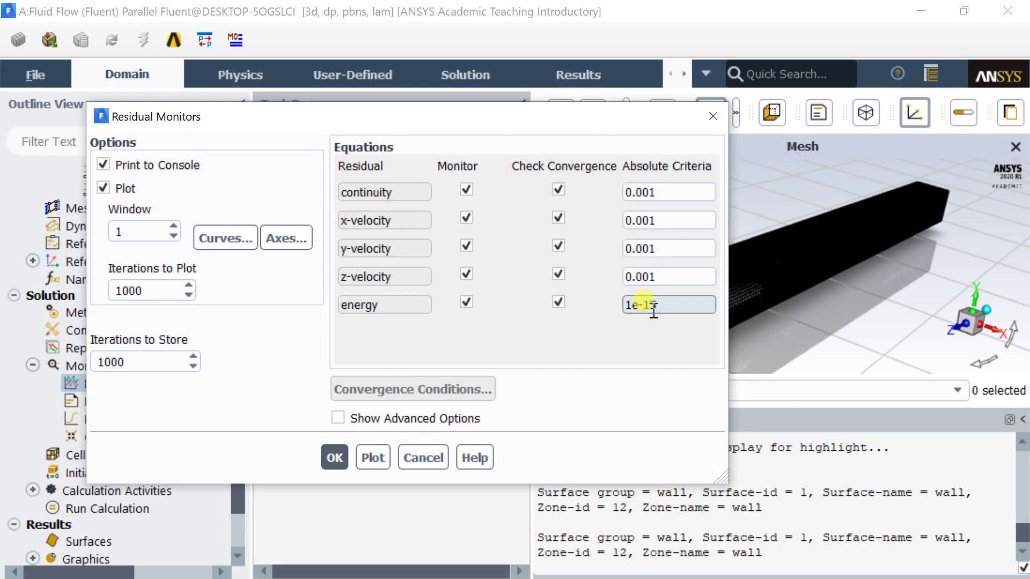
# Step: Set continuity and x, y, z-velocity criteria to 1e-6 and apply
pyautogui.moveTo(671, 280); pyautogui.dragTo(544, 276)
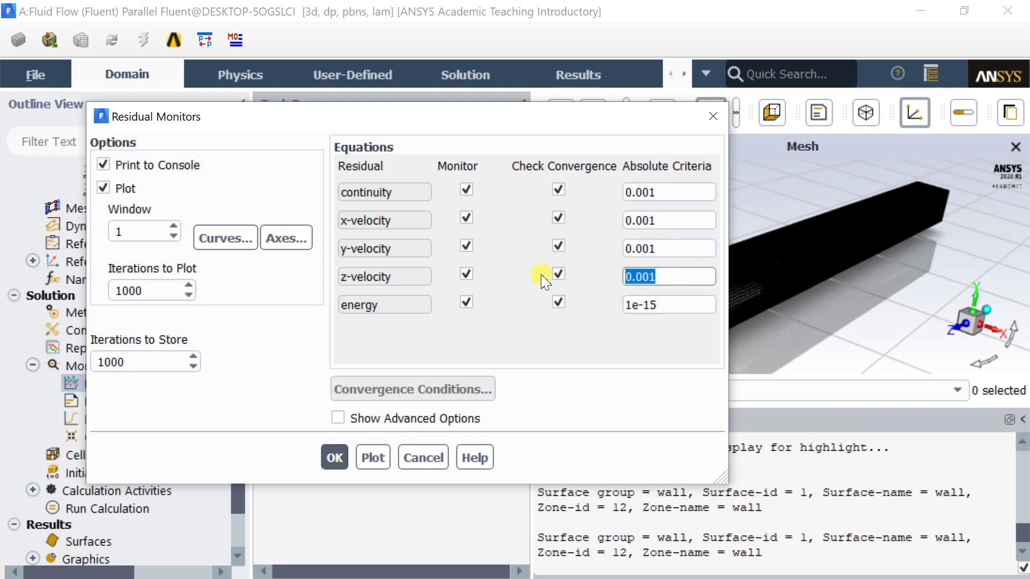
pyautogui.write('1e-')
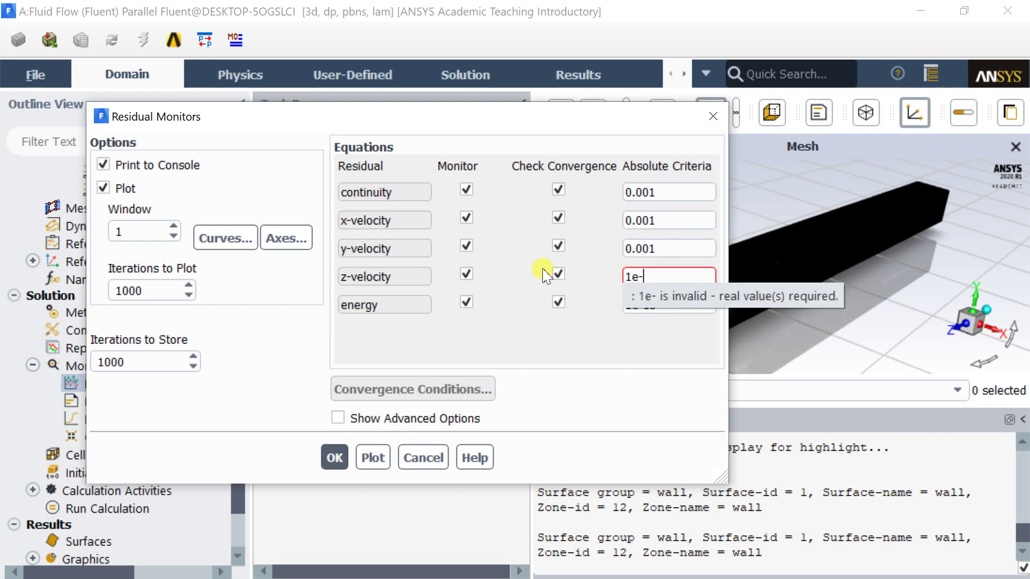
pyautogui.write('6')
pyautogui.moveTo(668, 248); pyautogui.dragTo(593, 252)
pyautogui.write('1e-6')
pyautogui.moveTo(668, 220); pyautogui.dragTo(610, 223)
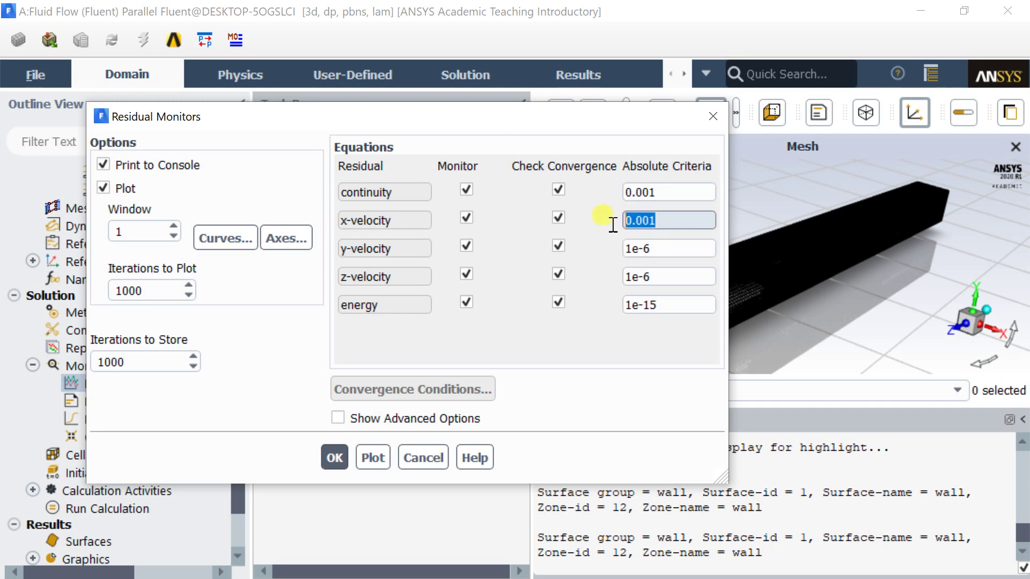
pyautogui.write('1e-6')
pyautogui.moveTo(667, 192); pyautogui.dragTo(607, 203)
pyautogui.write('1e-6')
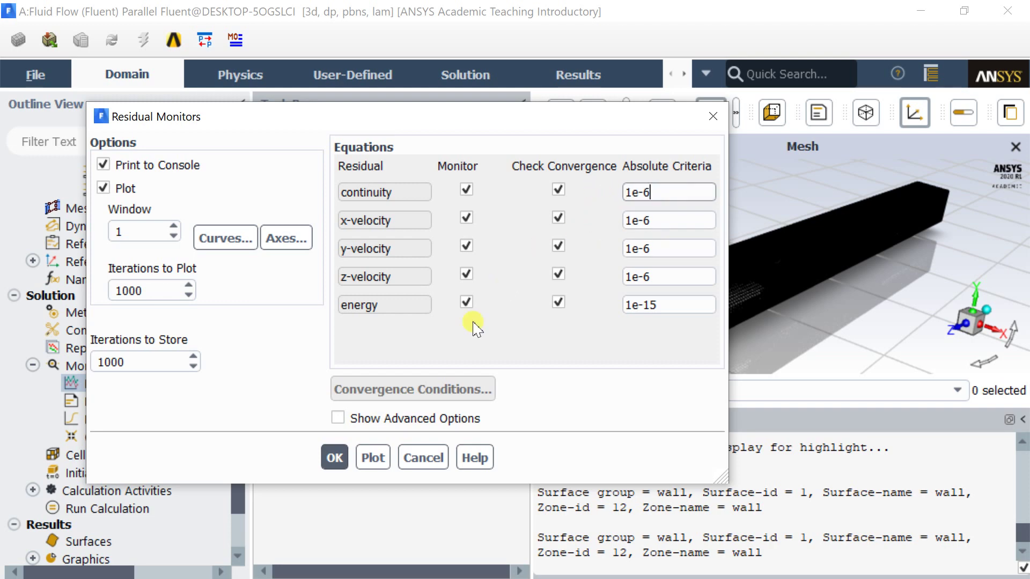
pyautogui.click(335, 458)
# Step: Run Standard Initialization computed from the inlet (0.00835 m/s Z velocity, 295 K)
pyautogui.scroll(-1, 150, 396)
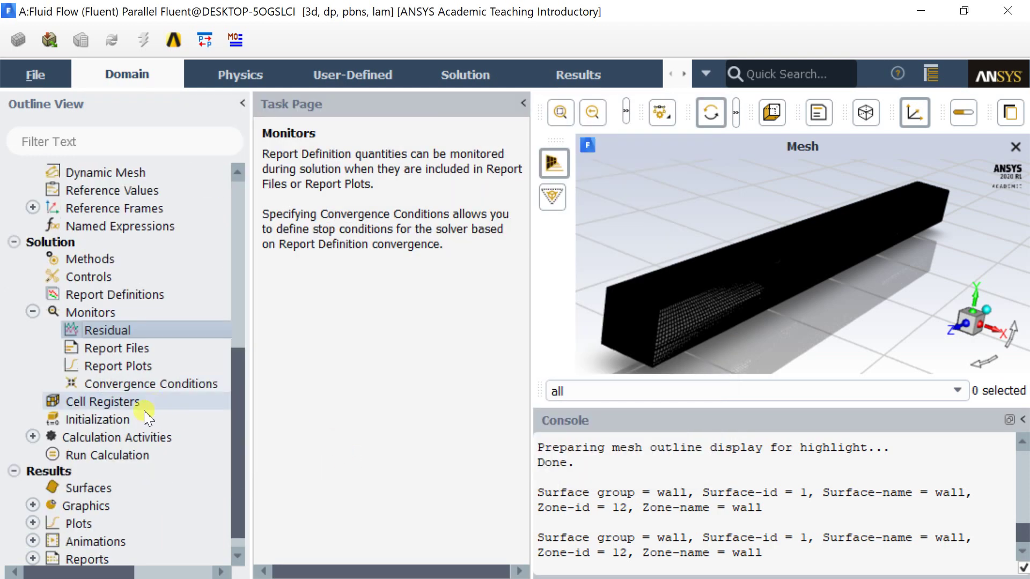
pyautogui.doubleClick(113, 422)
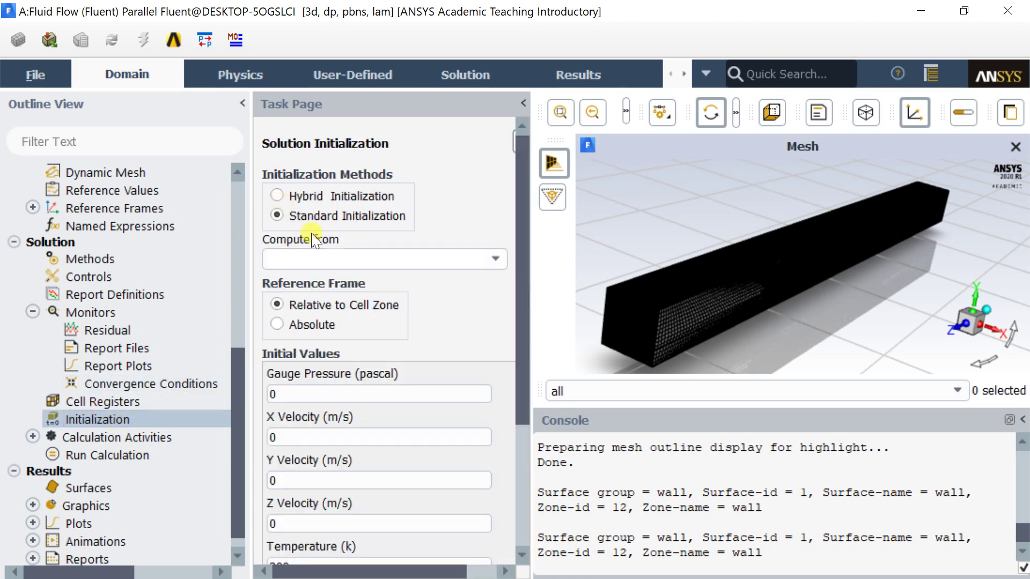
pyautogui.click(492, 258)
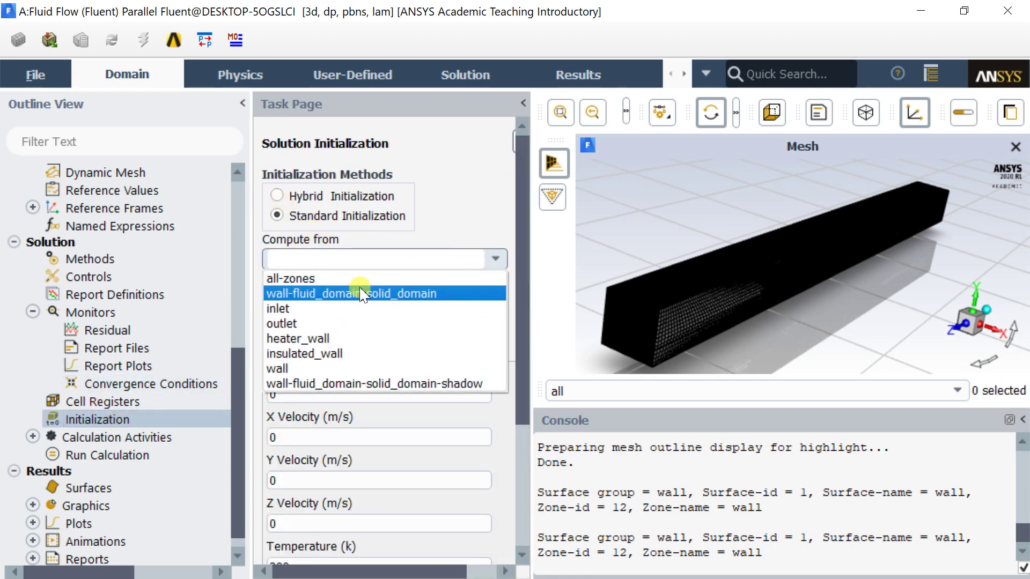
pyautogui.click(354, 308)
pyautogui.scroll(-5, 519, 345)
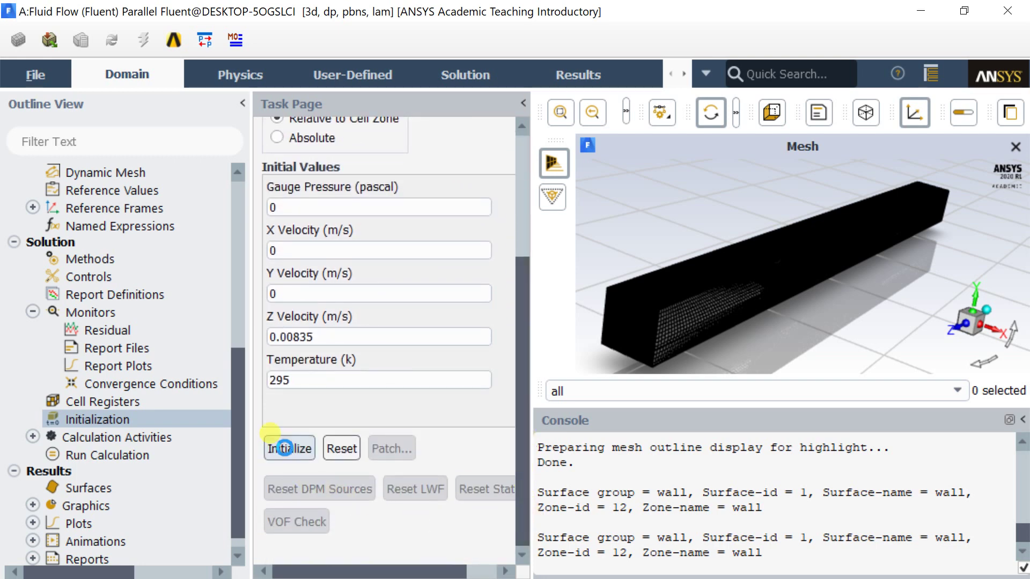
pyautogui.click(285, 448)
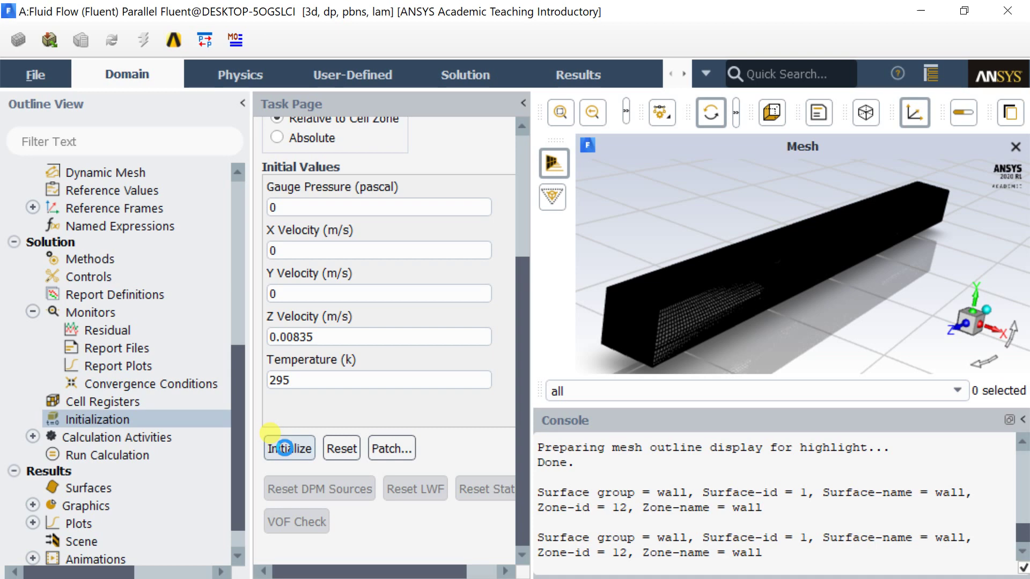
pyautogui.click(35, 74)
# Step: Open Data File Quantities and select Skin Friction Coefficient
pyautogui.click(54, 373)
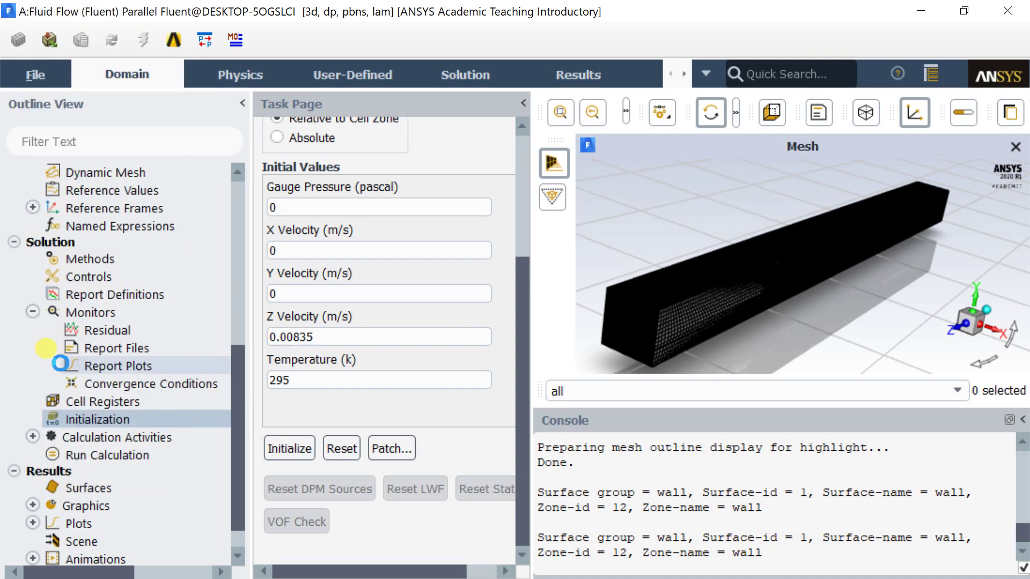
pyautogui.moveTo(367, 287); pyautogui.dragTo(150, 46)
pyautogui.scroll(-2, 365, 238)
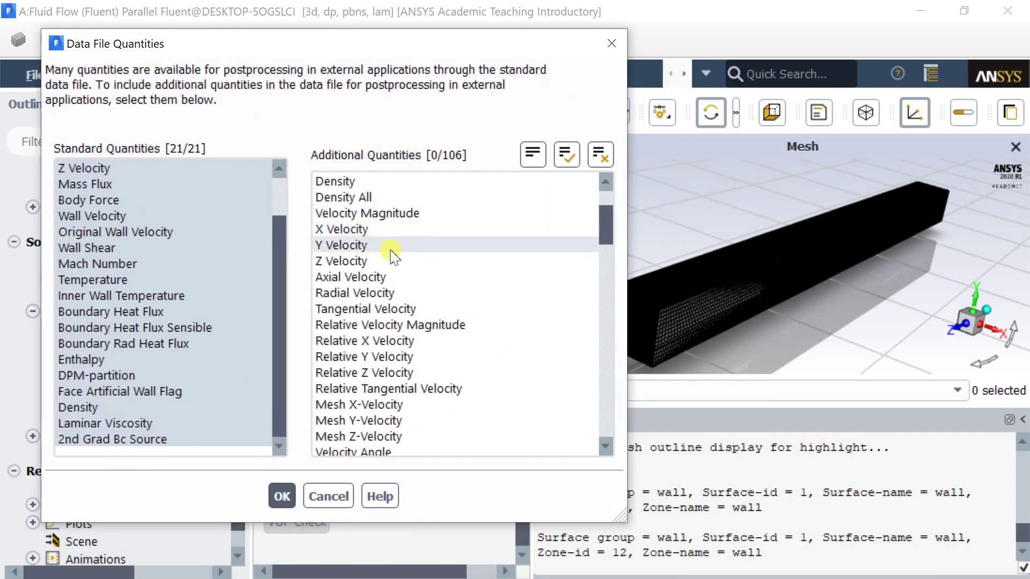
pyautogui.scroll(-5, 367, 247)
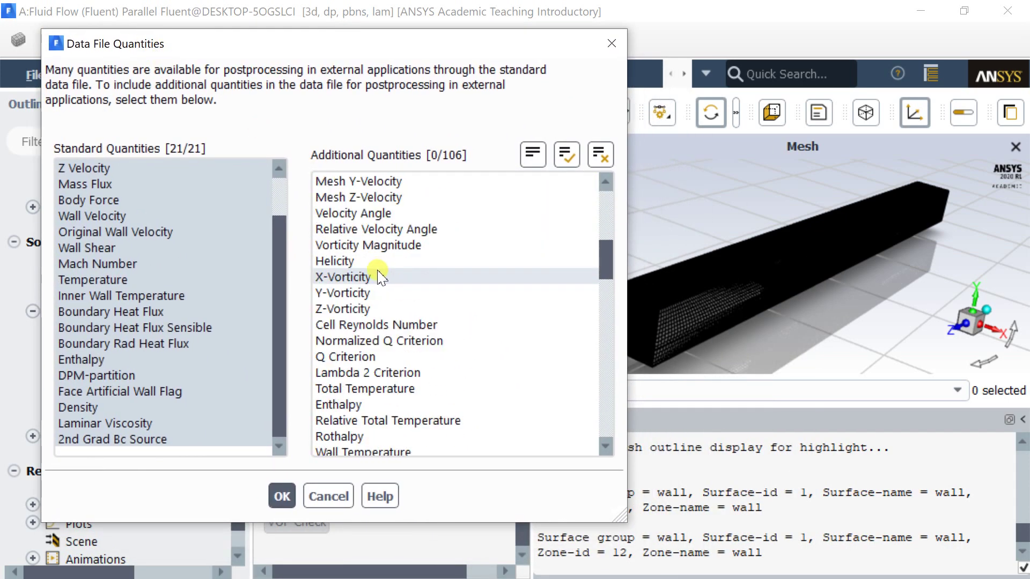
pyautogui.scroll(-5, 379, 276)
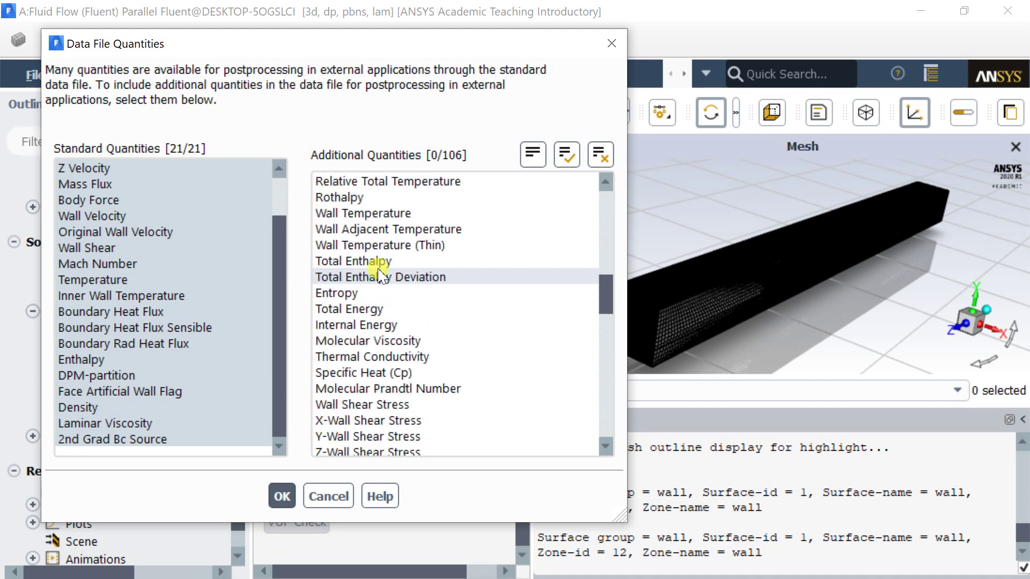
pyautogui.scroll(-2, 390, 279)
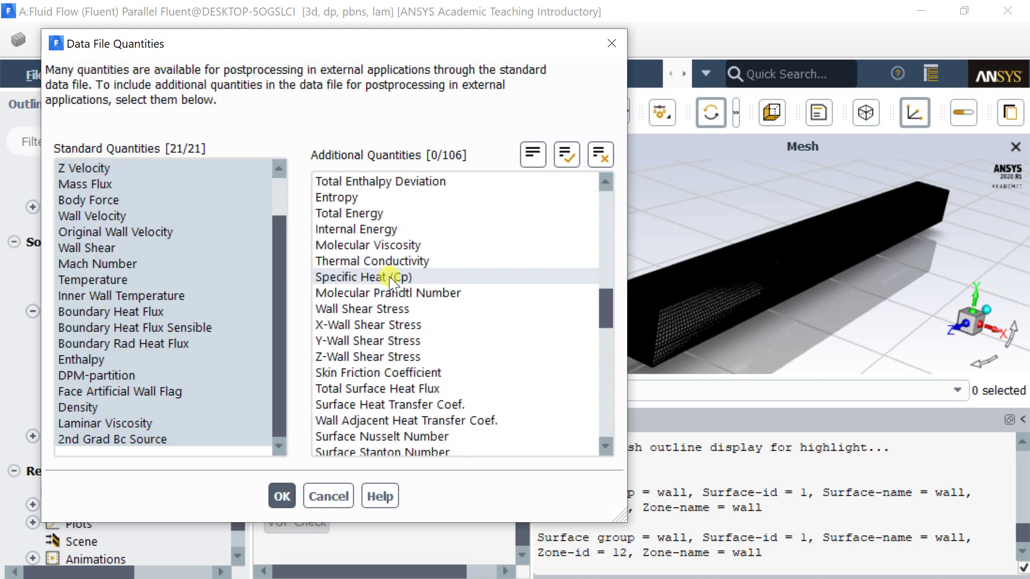
pyautogui.scroll(-1, 415, 311)
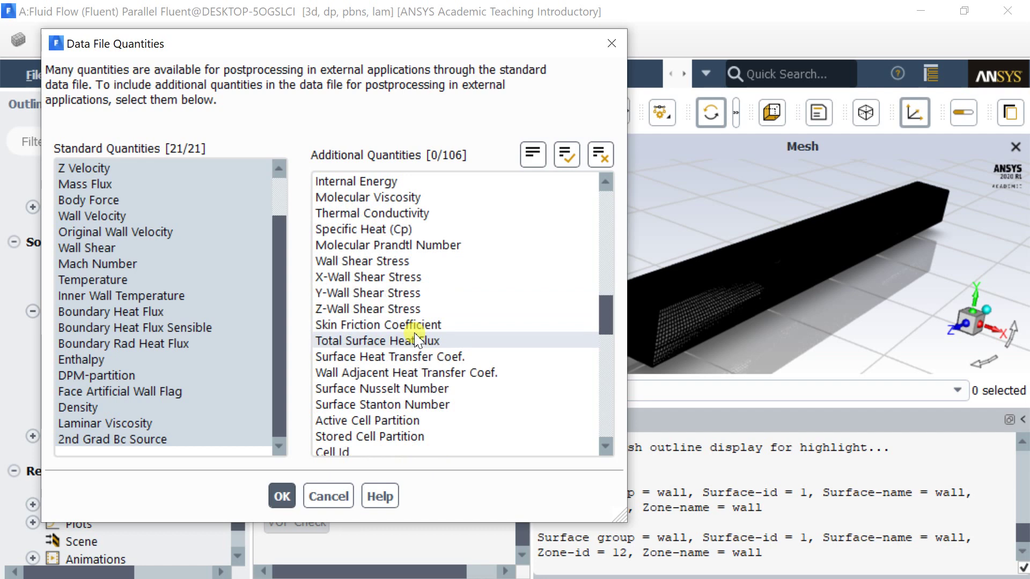
pyautogui.click(420, 325)
# Step: Add Surface Nusselt Number and Surface Heat Transfer Coef. to the data file quantities
pyautogui.scroll(-1, 417, 348)
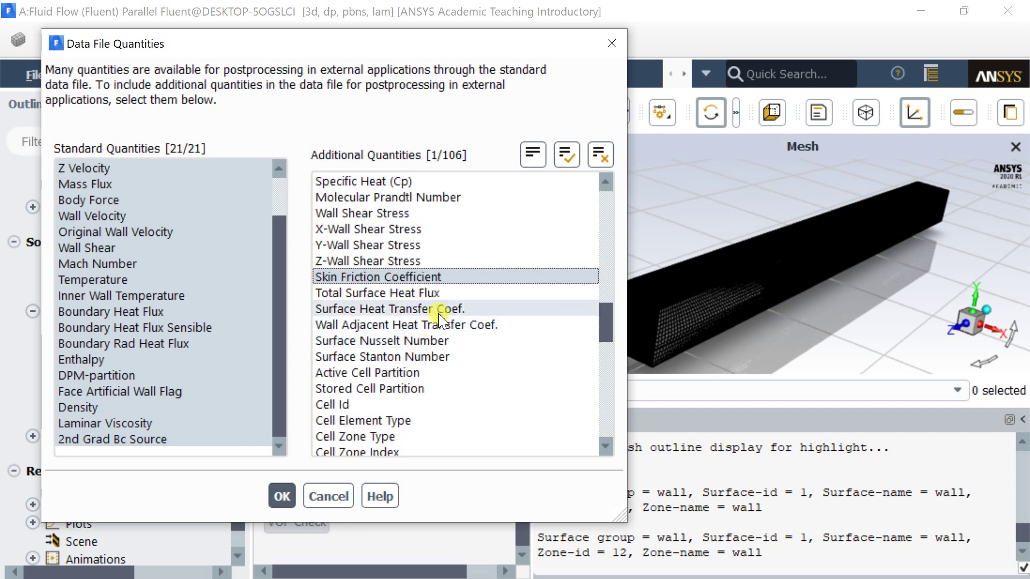
pyautogui.click(433, 341)
pyautogui.click(432, 357)
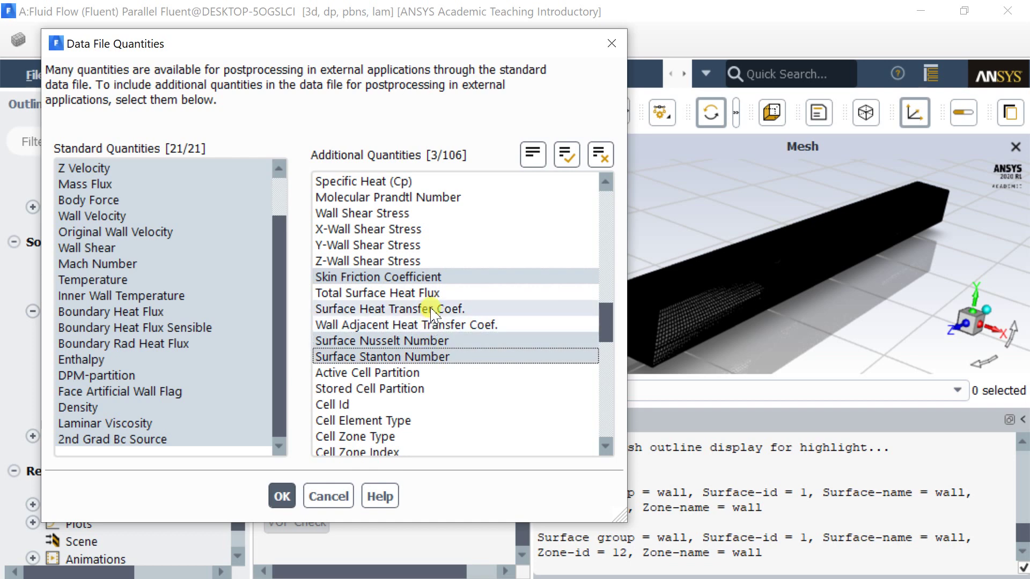
pyautogui.click(432, 309)
pyautogui.click(426, 356)
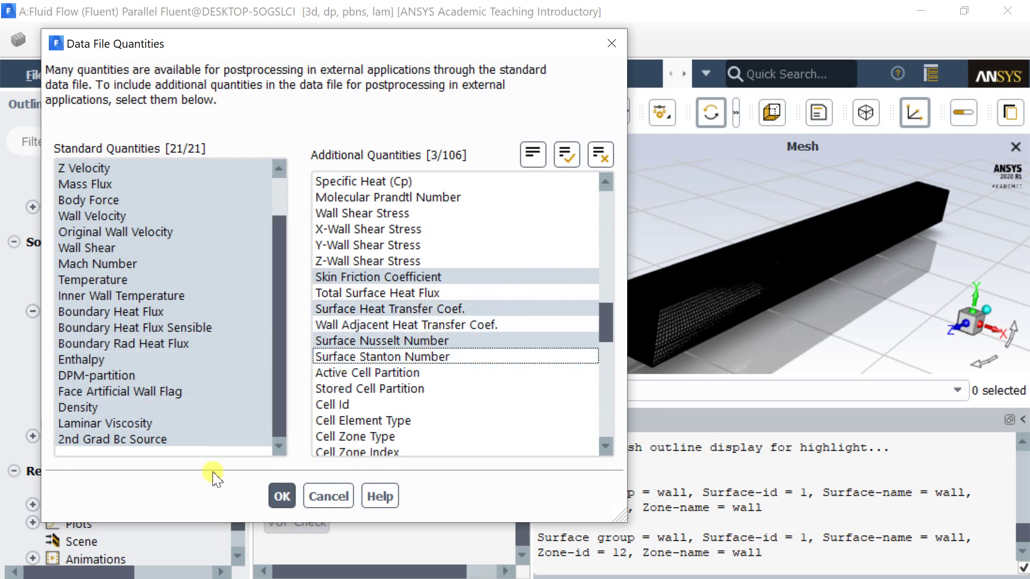
pyautogui.click(277, 500)
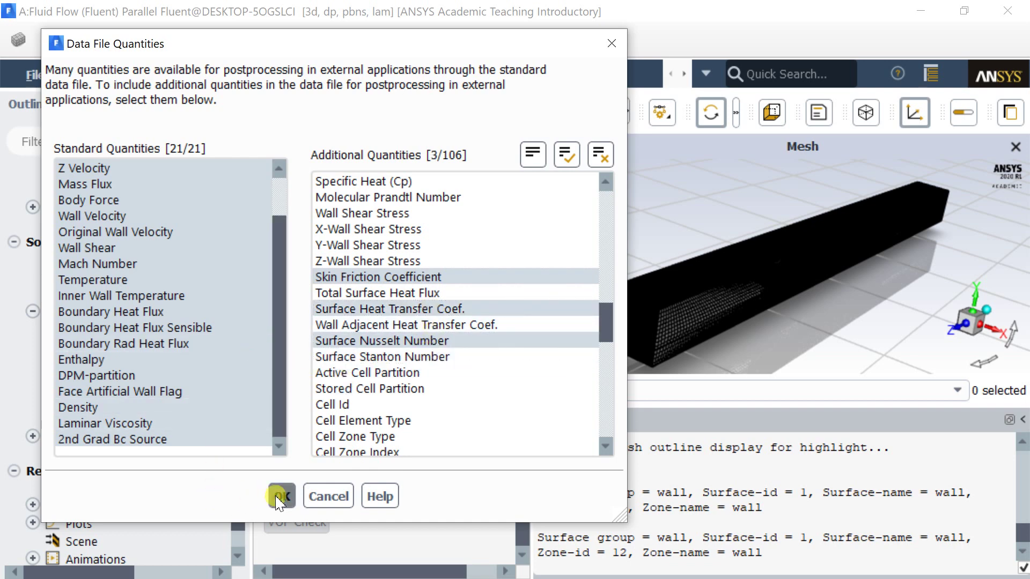
pyautogui.scroll(-1, 146, 421)
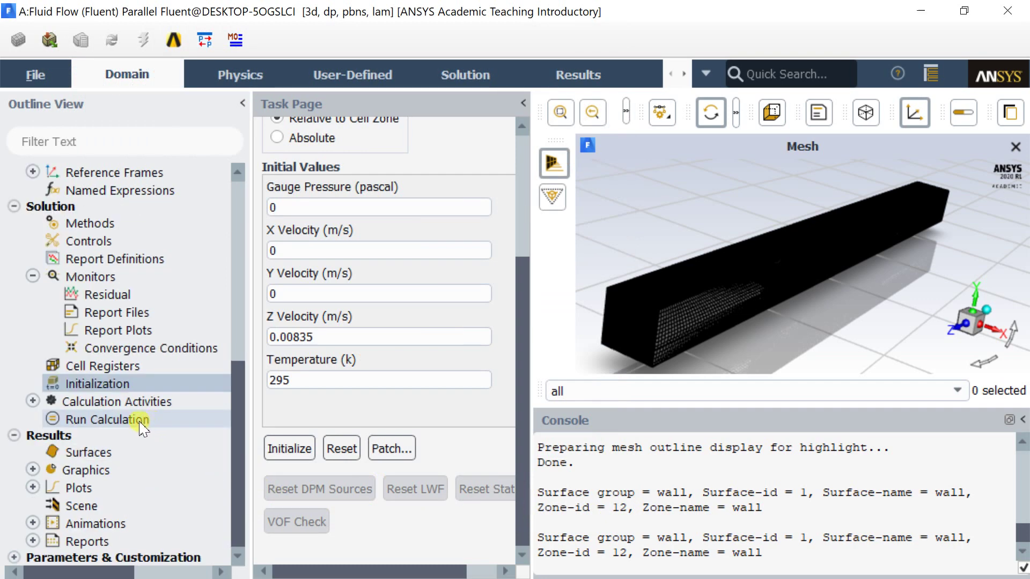
# Step: Run the calculation for 1000 iterations and dismiss the completion notice
pyautogui.click(141, 426)
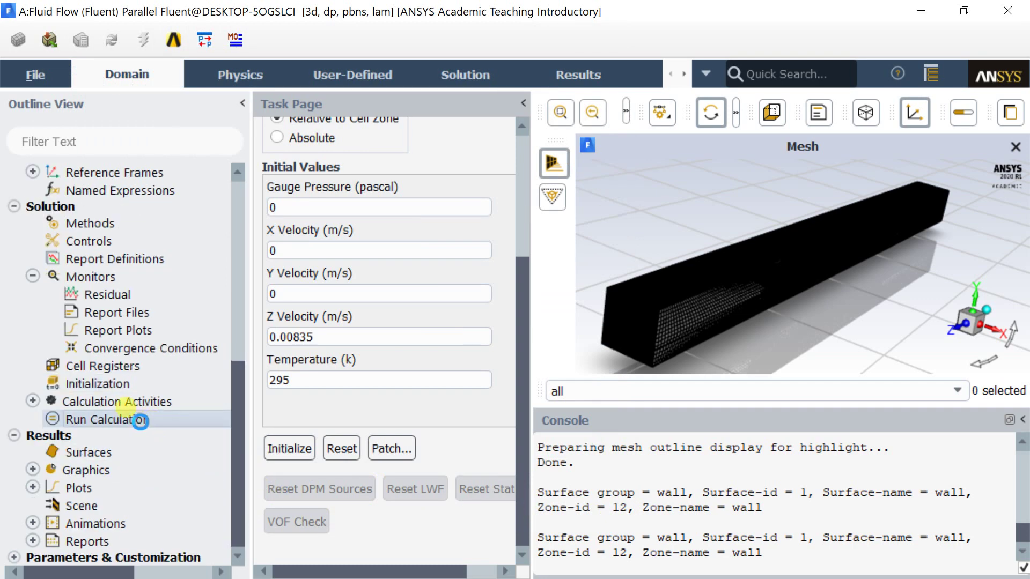
pyautogui.doubleClick(338, 259)
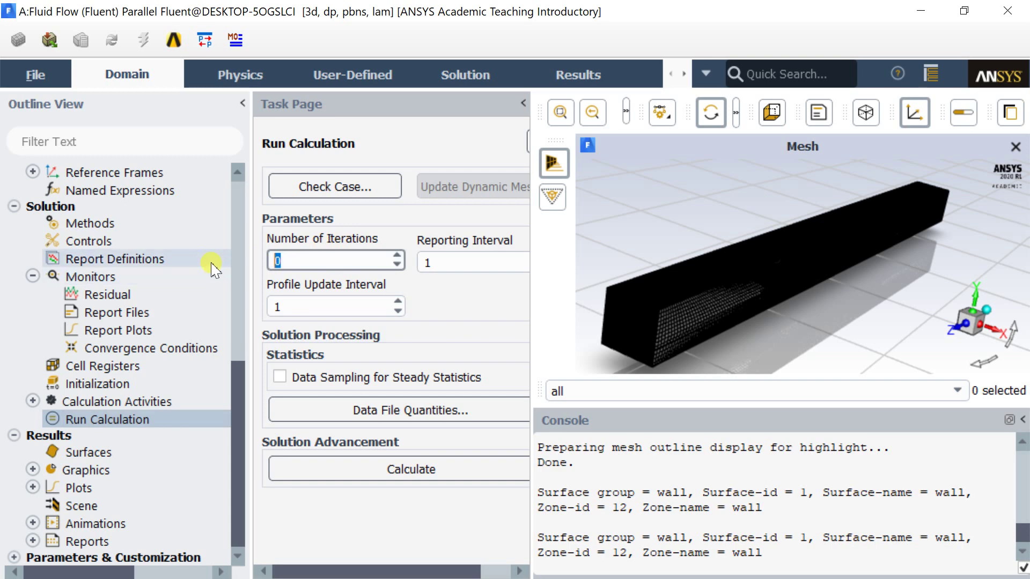
pyautogui.write('1000')
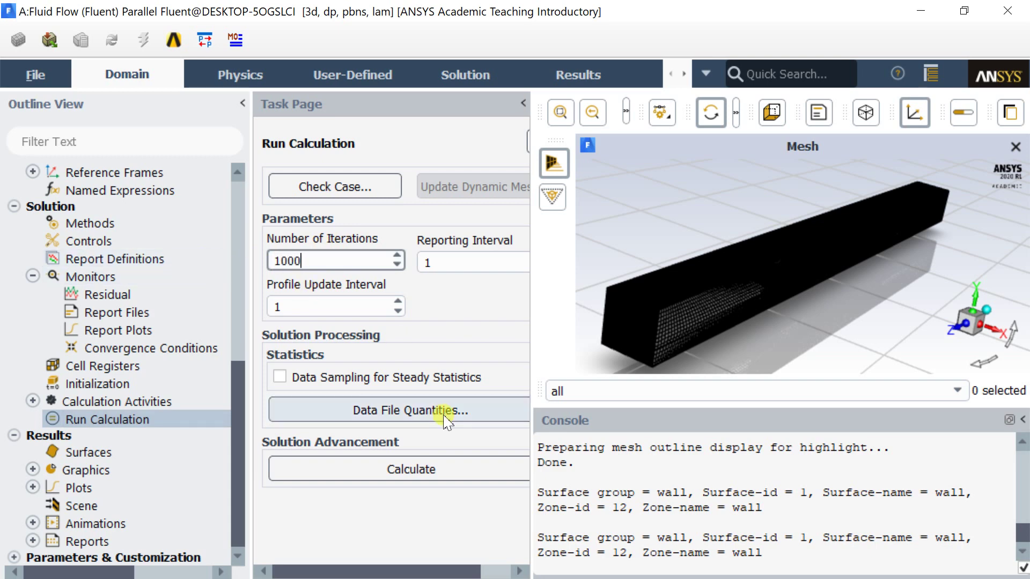
pyautogui.click(417, 471)
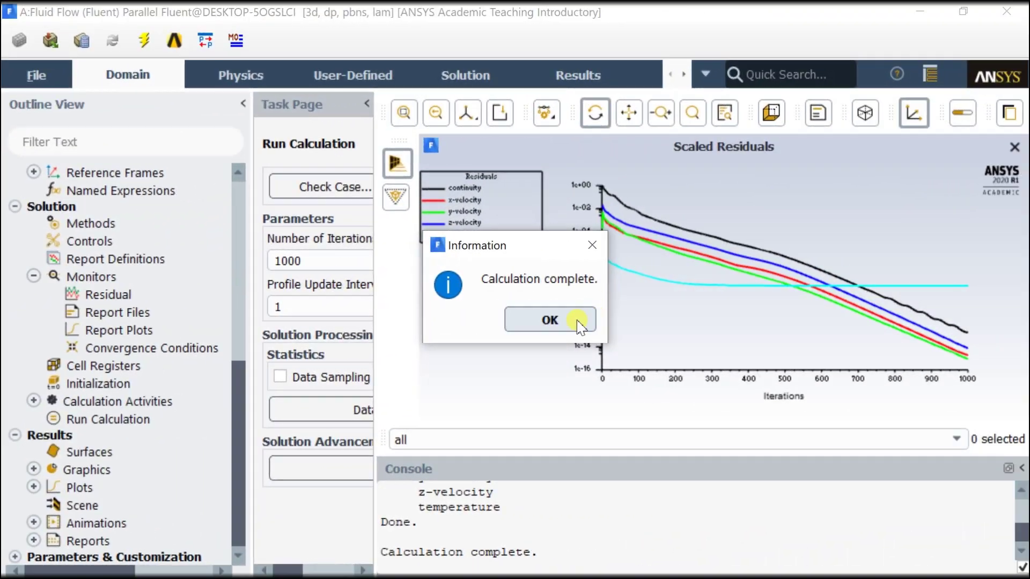
pyautogui.click(745, 320)
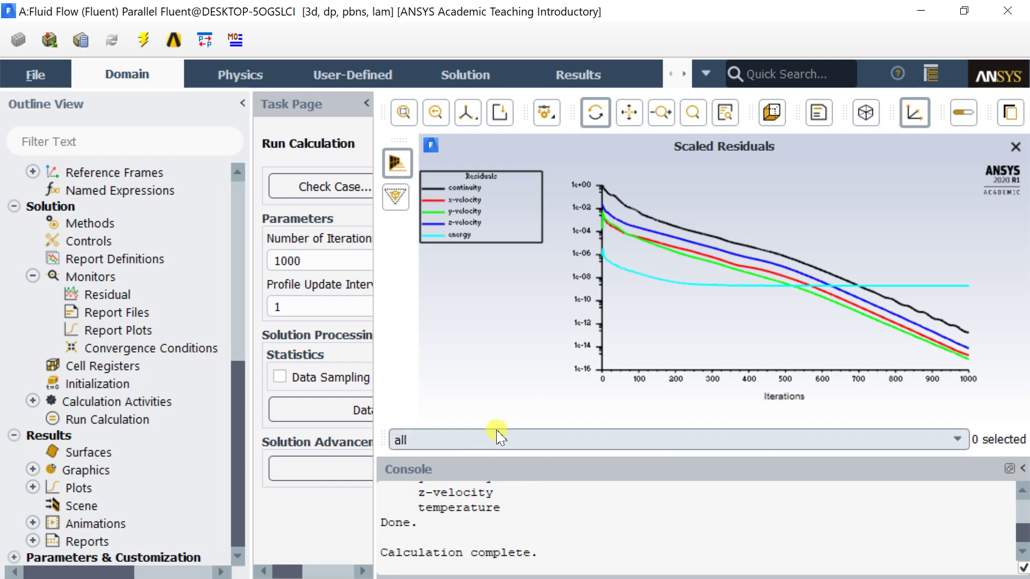
# Step: Save the project and quit Fluent, confirming the quit warning
pyautogui.moveTo(540, 554); pyautogui.dragTo(435, 546)
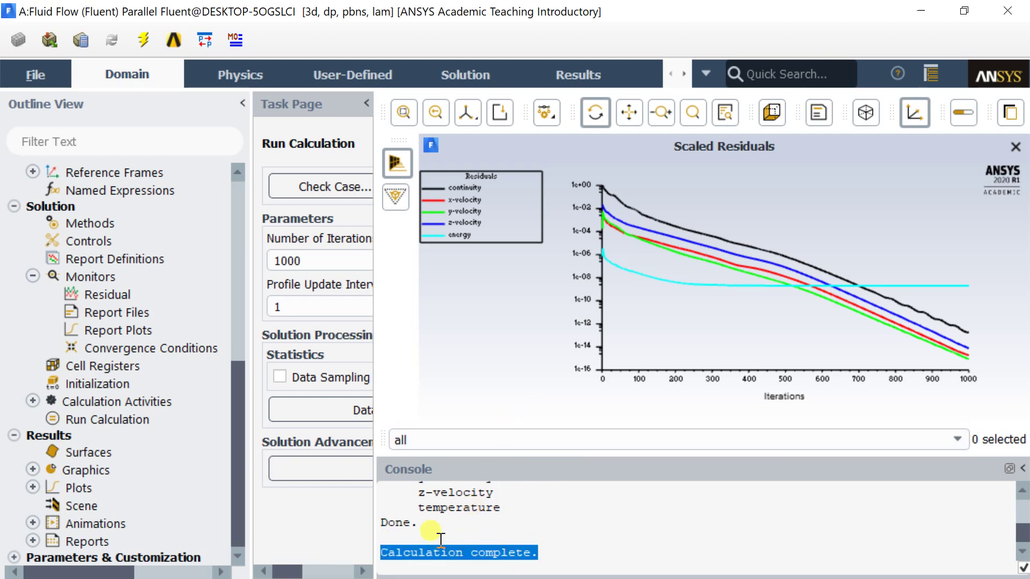
pyautogui.scroll(3, 436, 546)
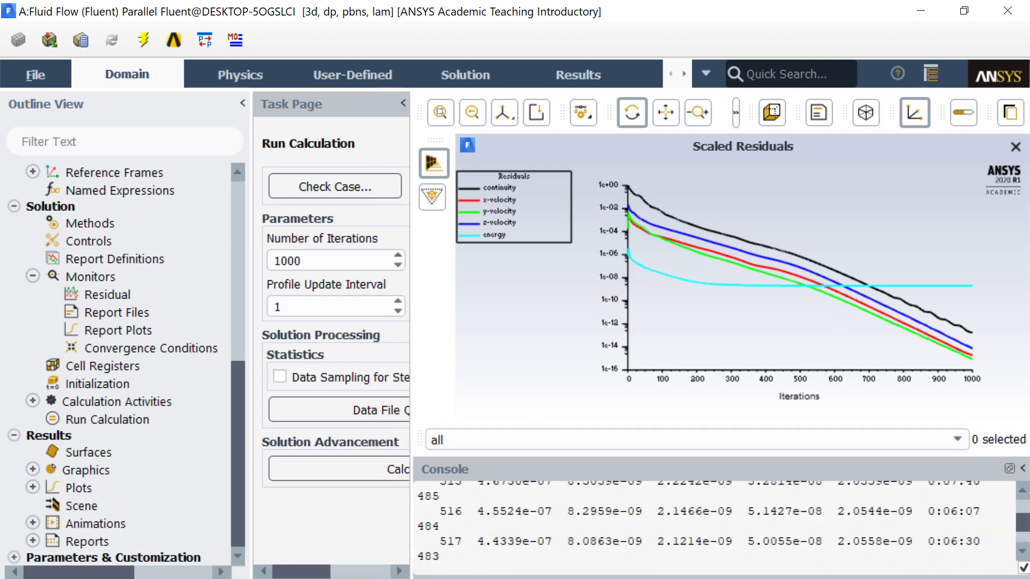
pyautogui.click(35, 74)
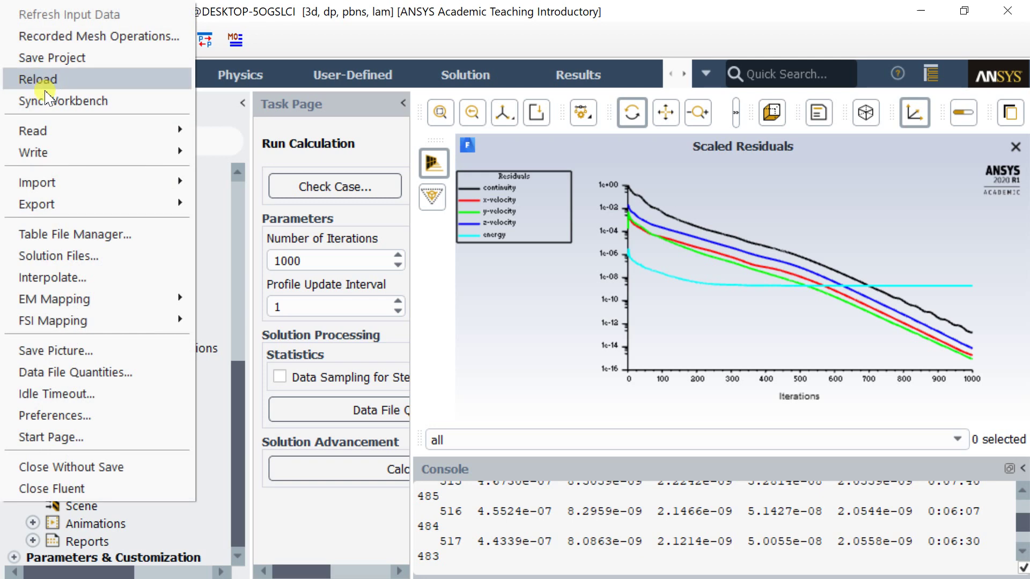
pyautogui.click(75, 58)
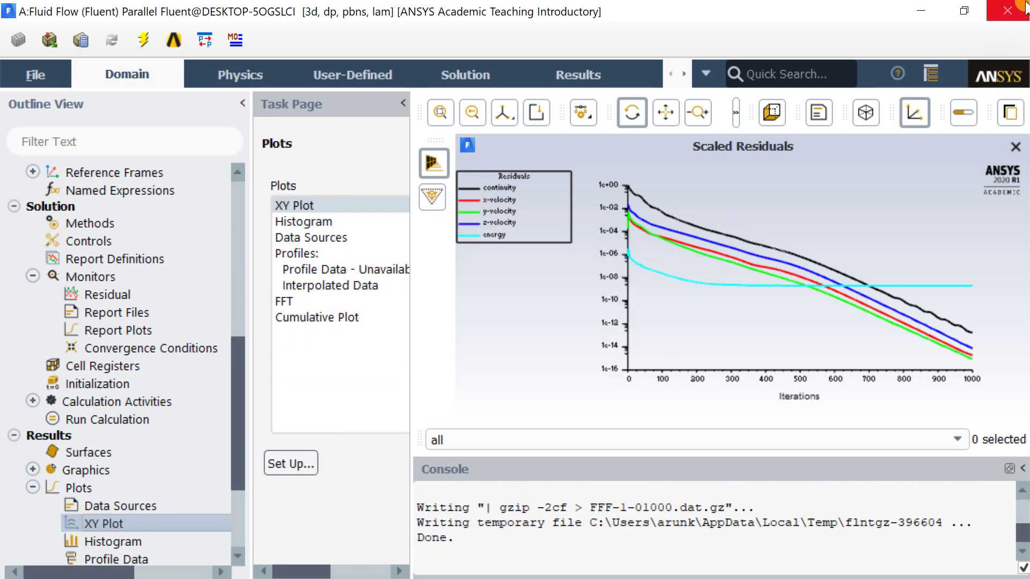
pyautogui.click(1007, 11)
pyautogui.click(536, 325)
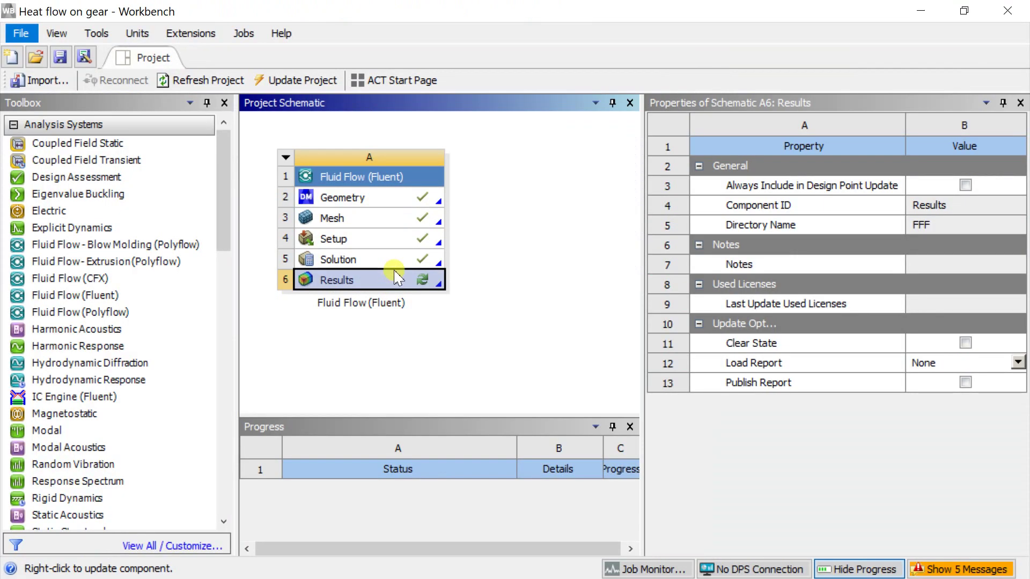
# Step: Launch CFD-Post from the Results cell (A6) of the Fluid Flow system
pyautogui.doubleClick(396, 281)
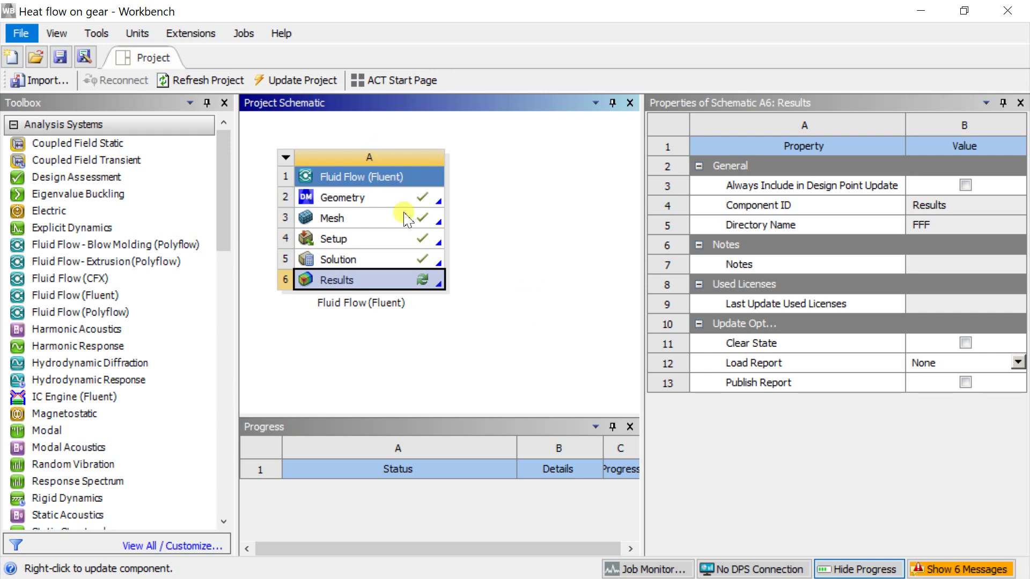
pyautogui.doubleClick(373, 281)
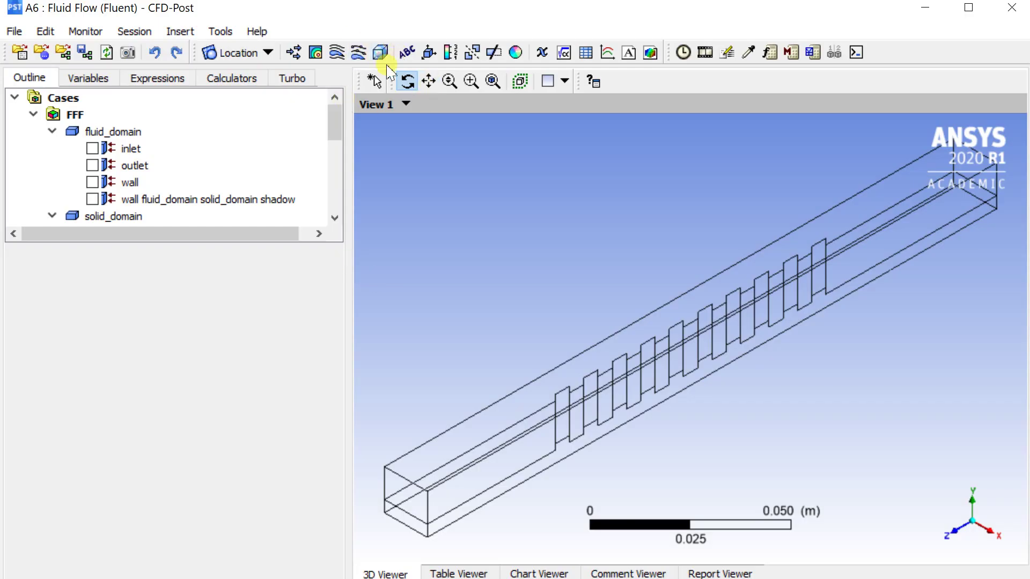
# Step: Insert Plane 1 as a YZ plane at X = 0.0075 m, then hide it
pyautogui.click(260, 56)
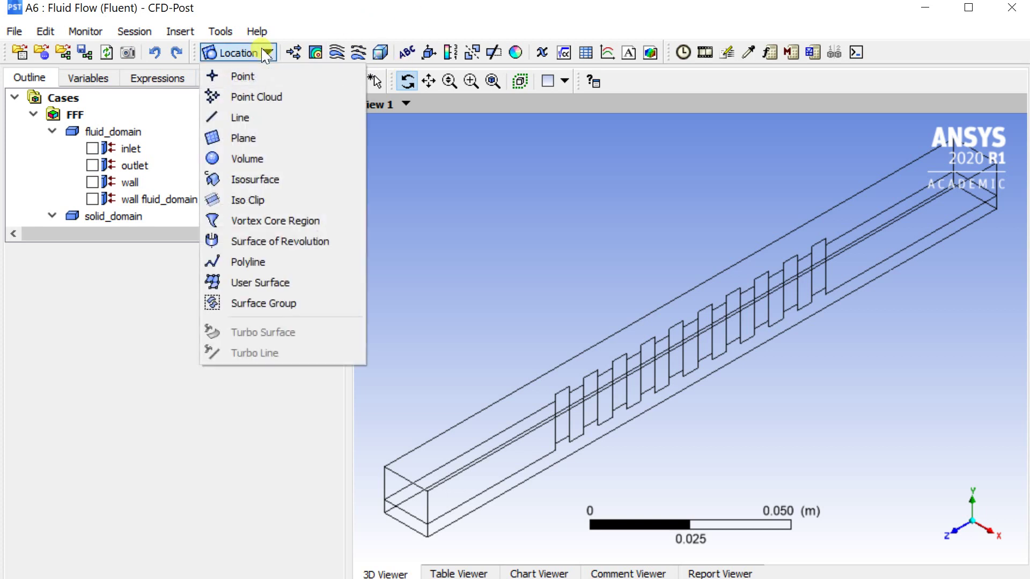
pyautogui.click(236, 136)
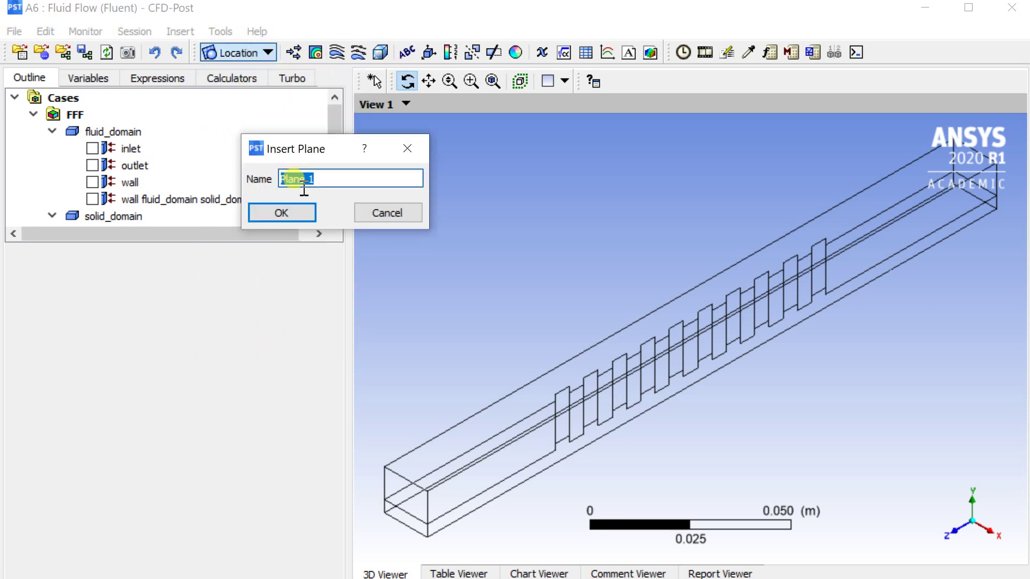
pyautogui.click(294, 212)
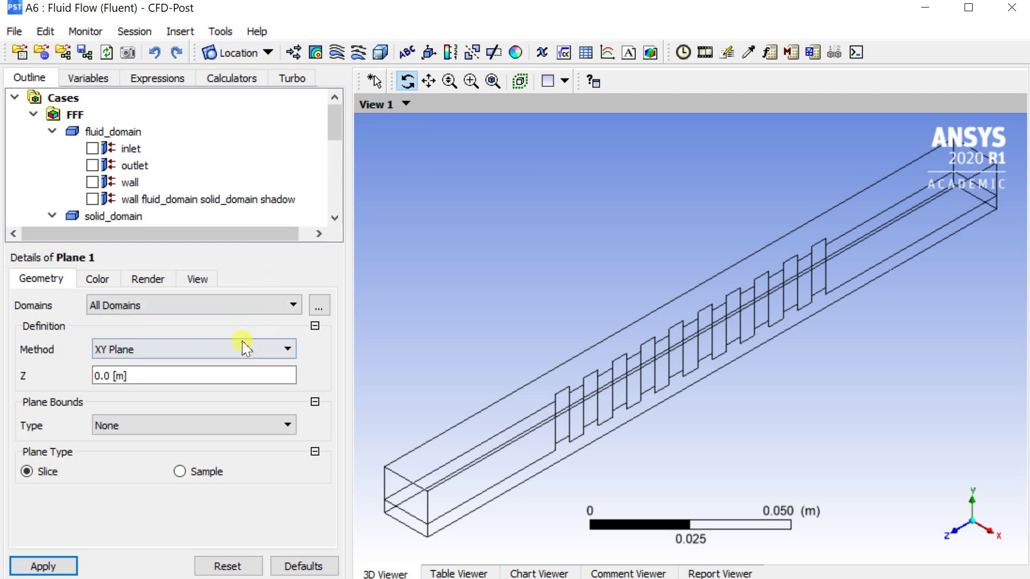
pyautogui.click(240, 350)
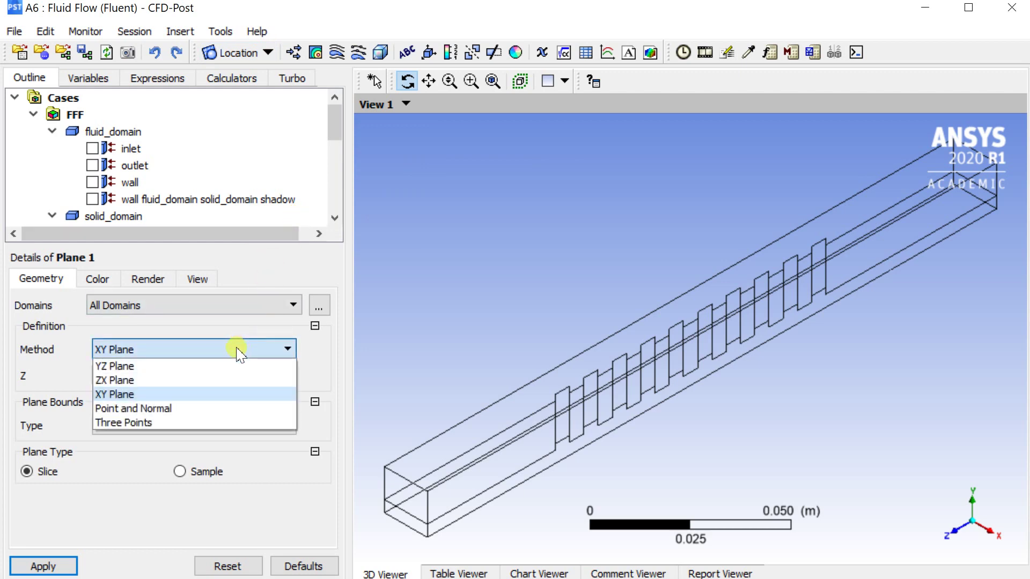
pyautogui.click(230, 366)
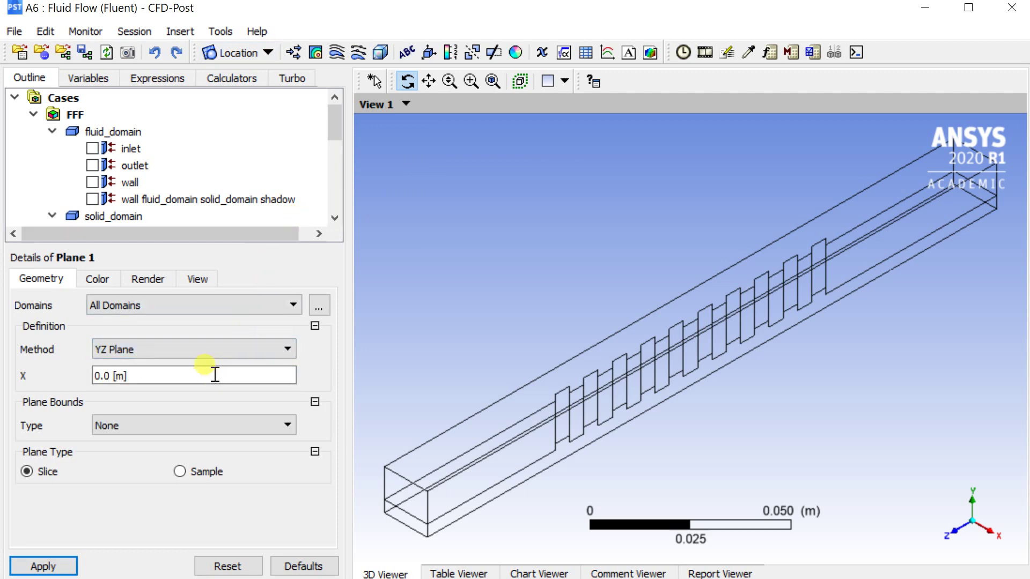
pyautogui.click(214, 377)
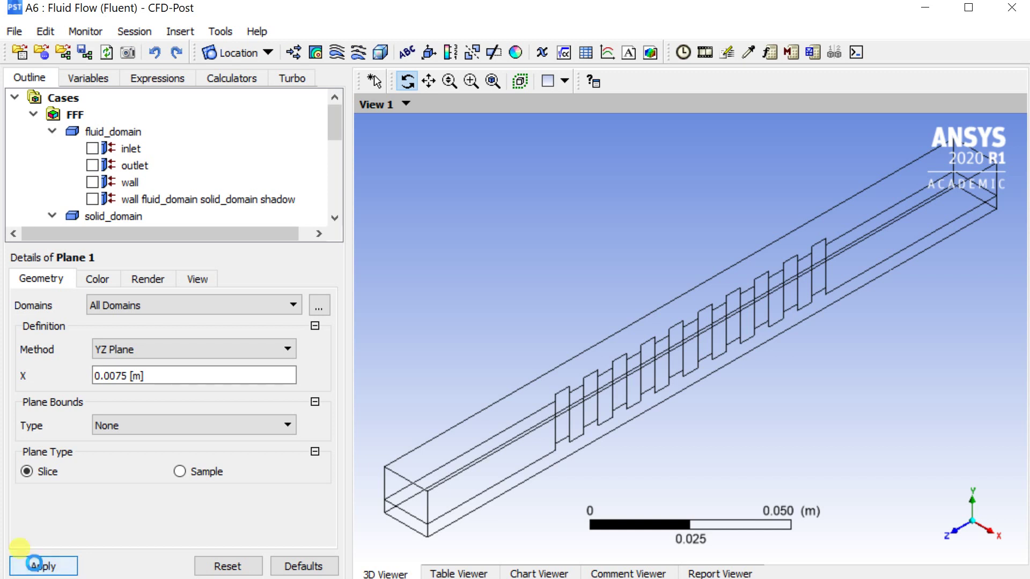
pyautogui.click(34, 563)
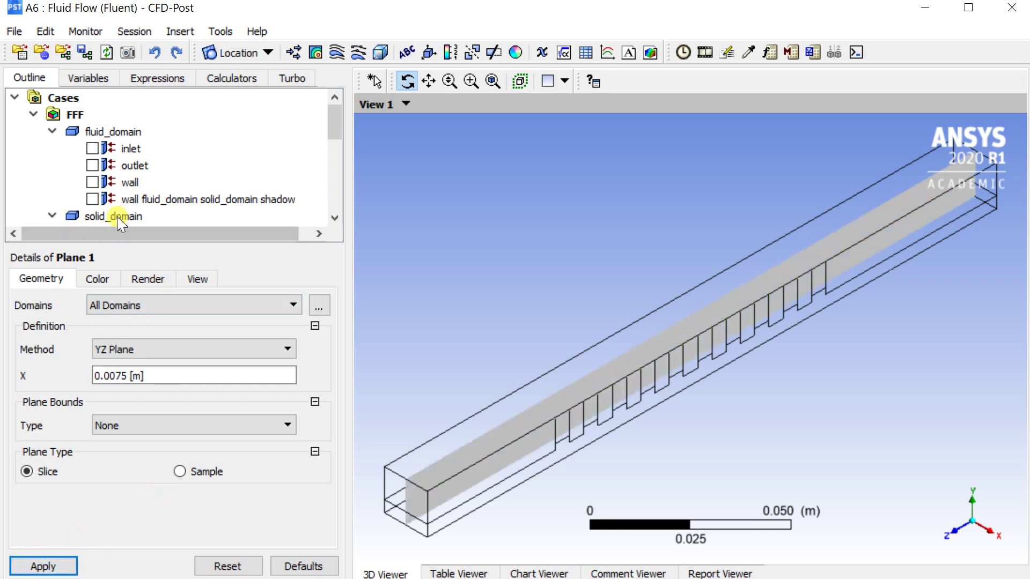
pyautogui.scroll(-4, 113, 209)
pyautogui.click(54, 131)
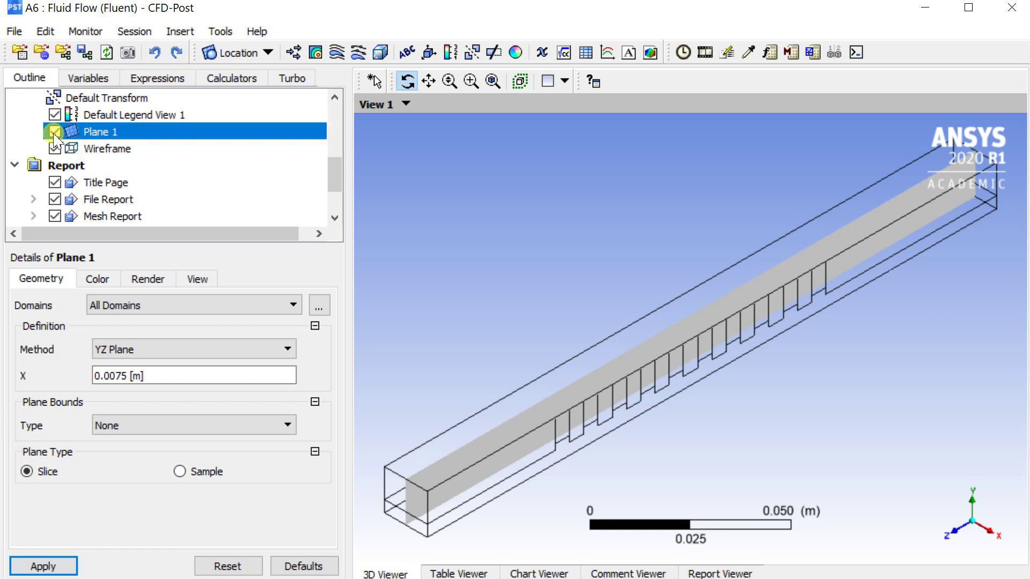
# Step: Insert Contour 1 on Plane 1 with Temperature as the variable
pyautogui.click(315, 52)
pyautogui.click(361, 131)
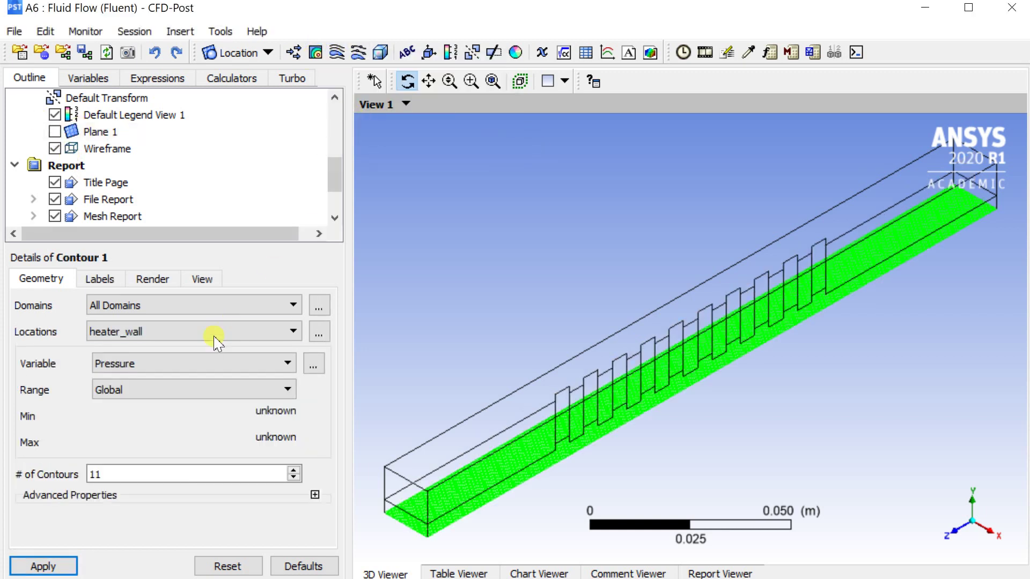
pyautogui.click(319, 332)
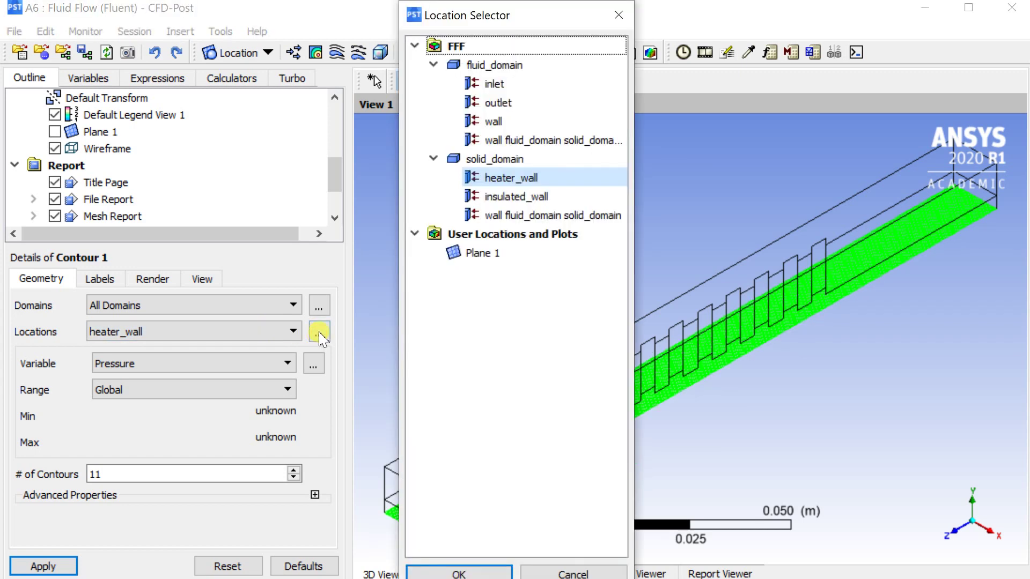
pyautogui.click(517, 255)
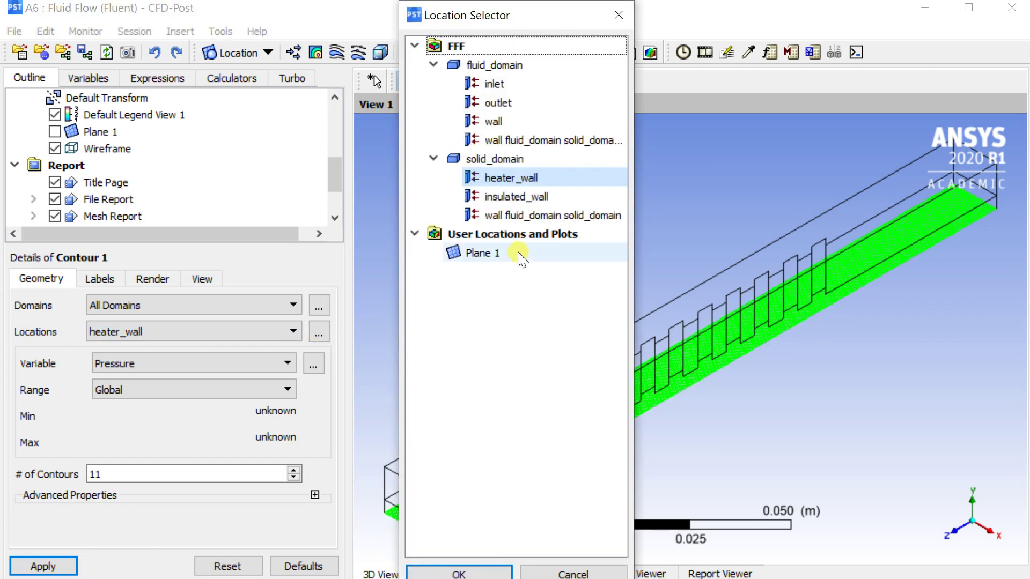
pyautogui.click(456, 571)
pyautogui.click(290, 364)
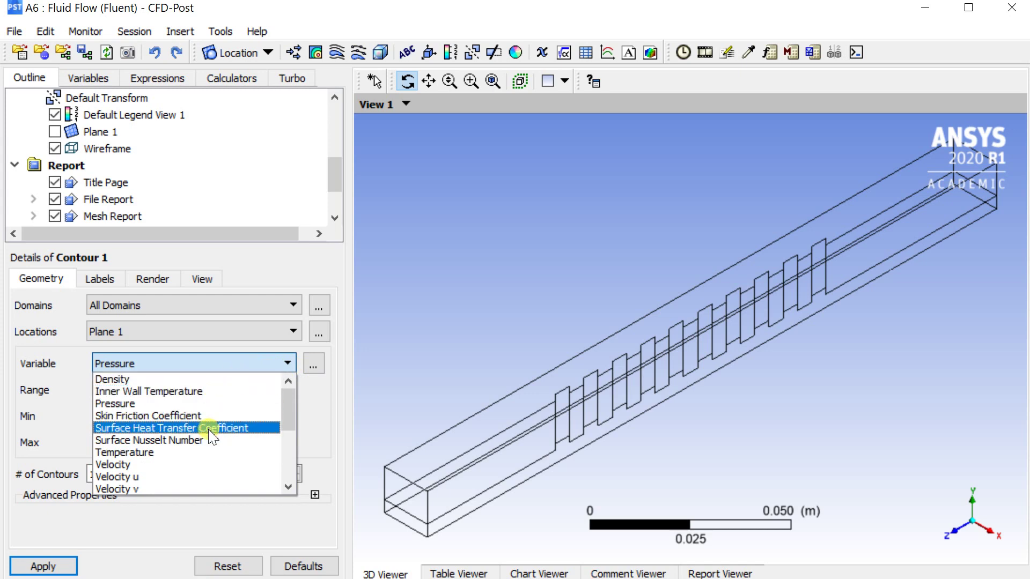
pyautogui.click(213, 453)
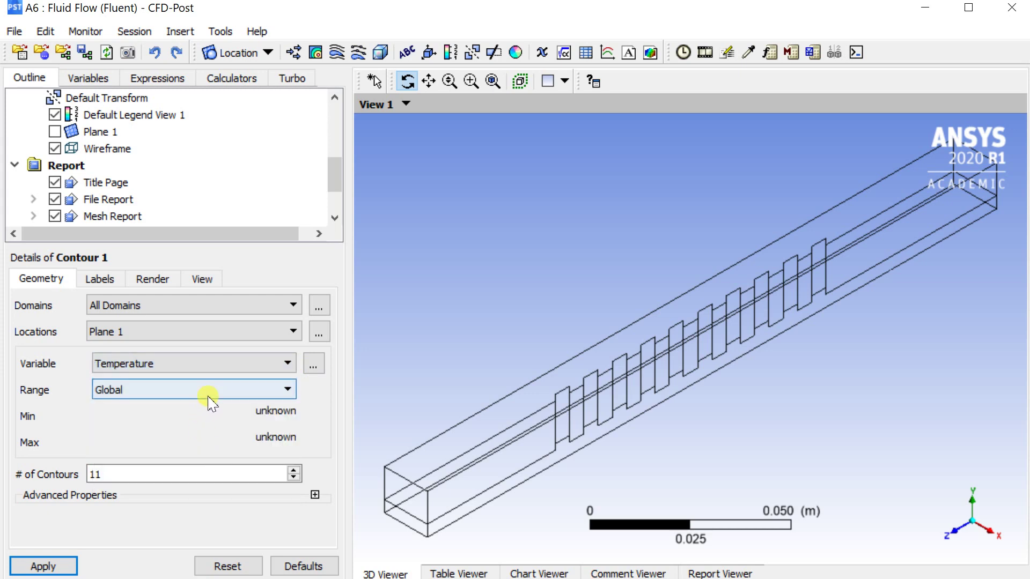
# Step: Use a Global range with 100 contour levels and apply the contour
pyautogui.scroll(-1, 271, 391)
pyautogui.moveTo(178, 475); pyautogui.dragTo(39, 472)
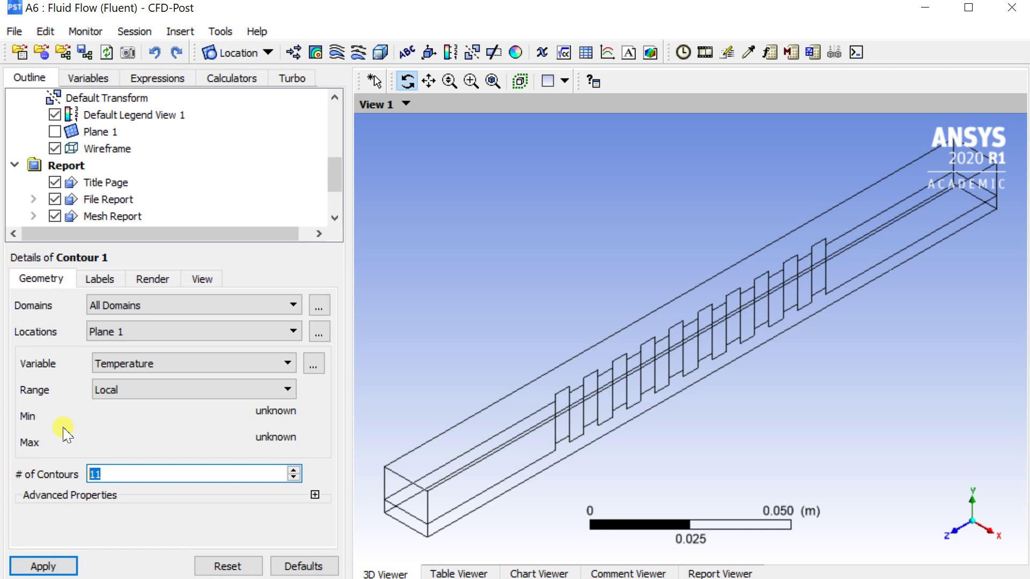
pyautogui.click(127, 390)
pyautogui.click(125, 406)
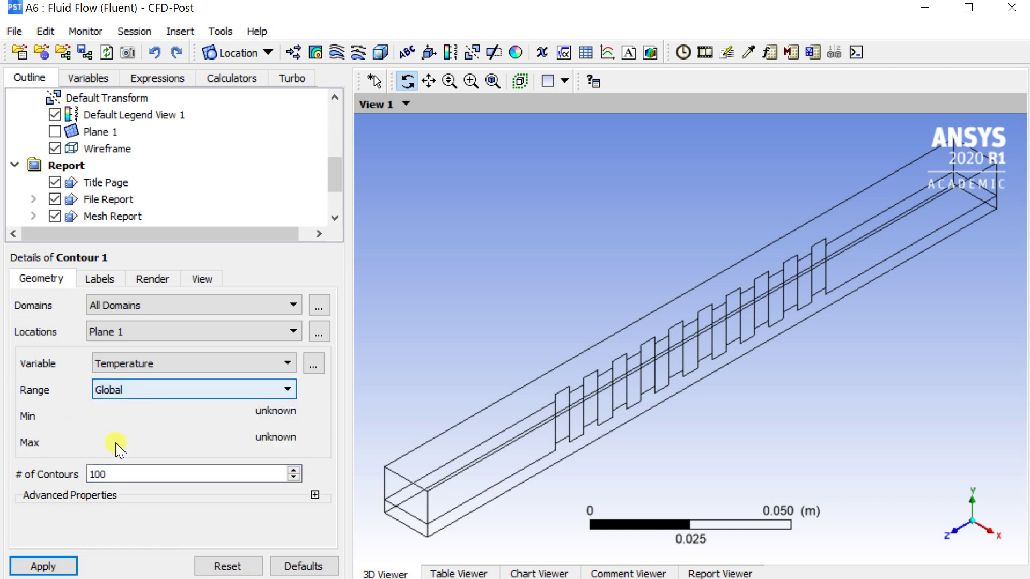
pyautogui.click(119, 474)
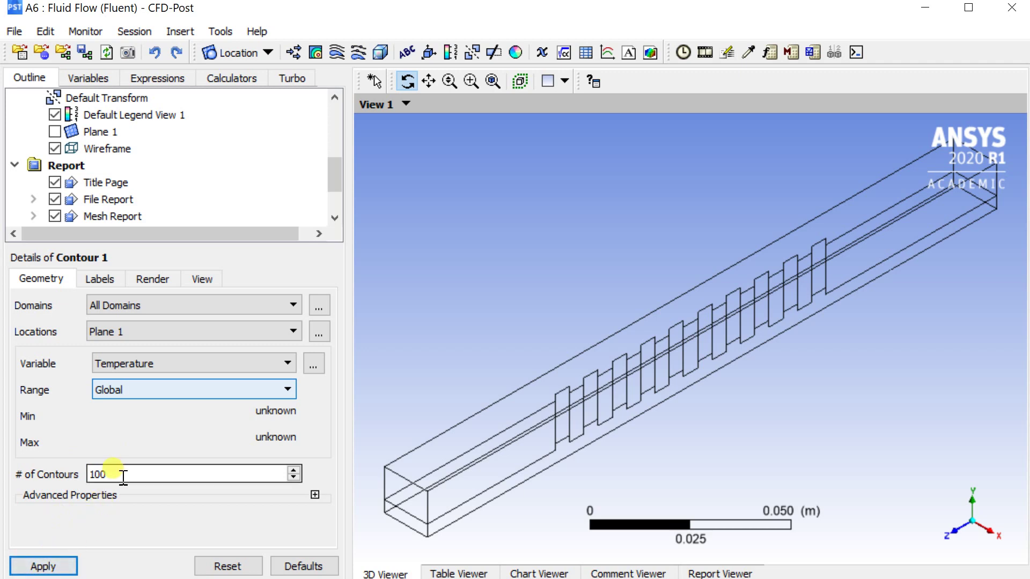
pyautogui.click(47, 564)
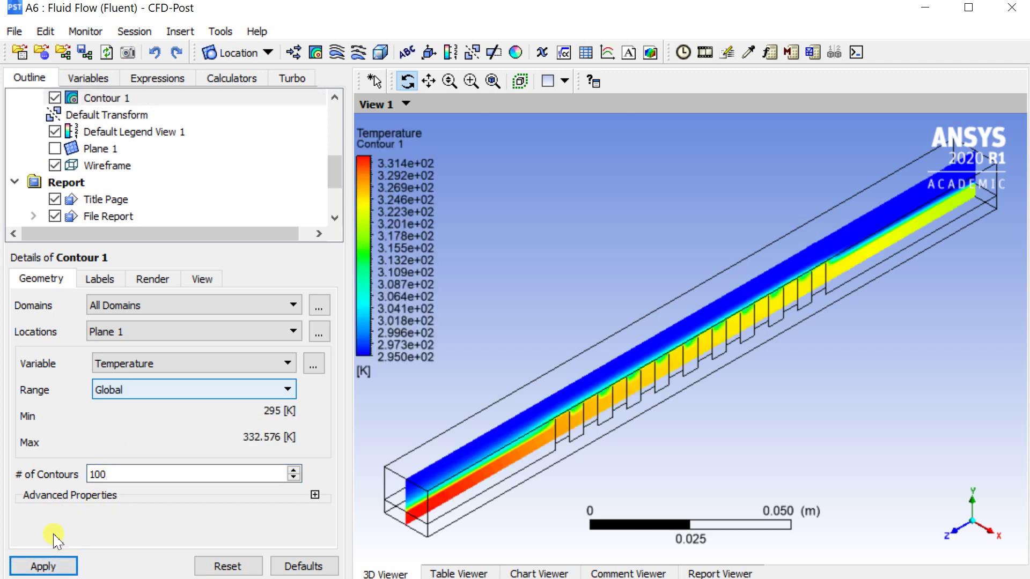
# Step: Orient the view to look at the channel side-on along X
pyautogui.click(984, 533)
pyautogui.moveTo(805, 395); pyautogui.dragTo(847, 439)
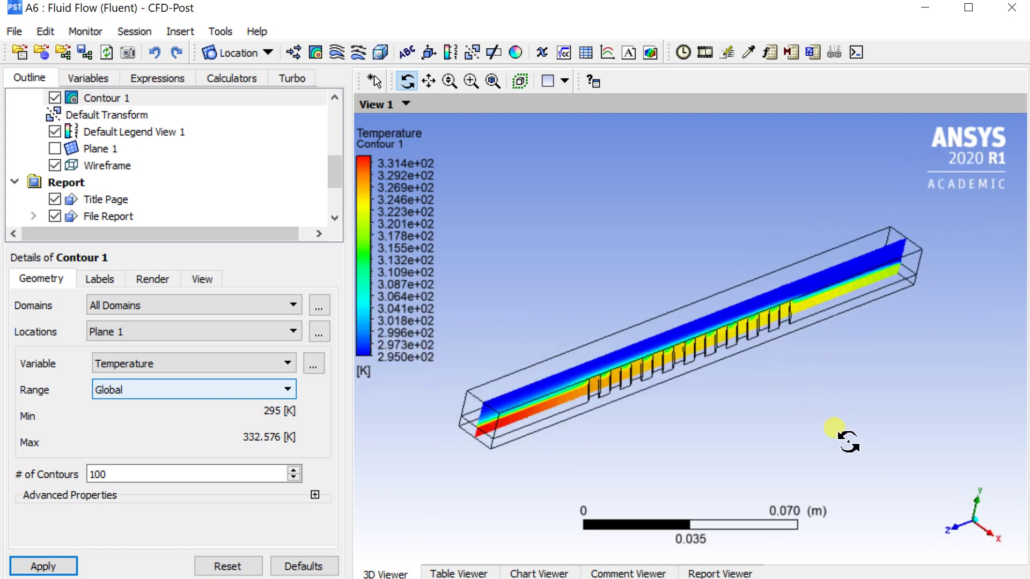
pyautogui.click(985, 534)
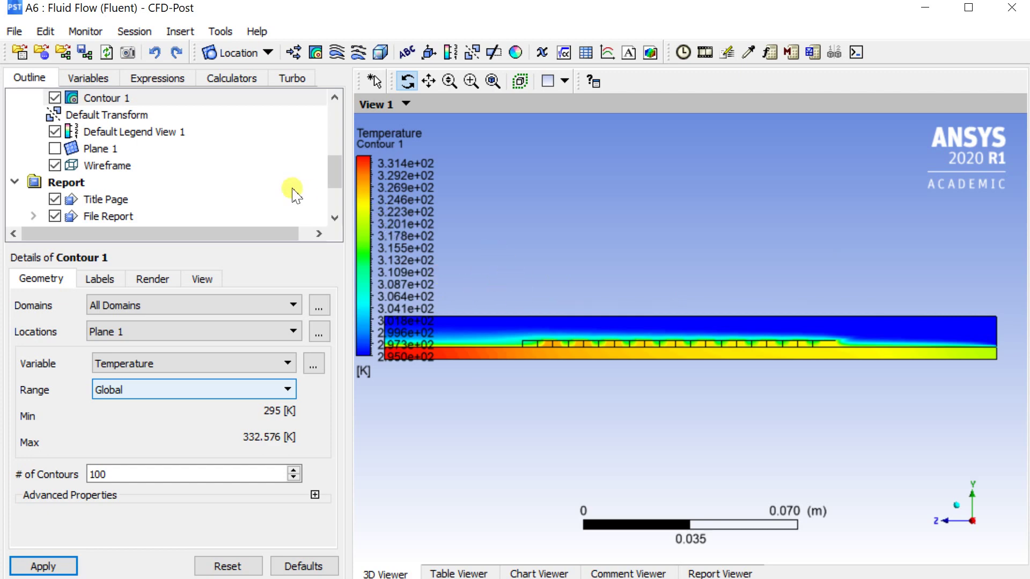
pyautogui.click(119, 132)
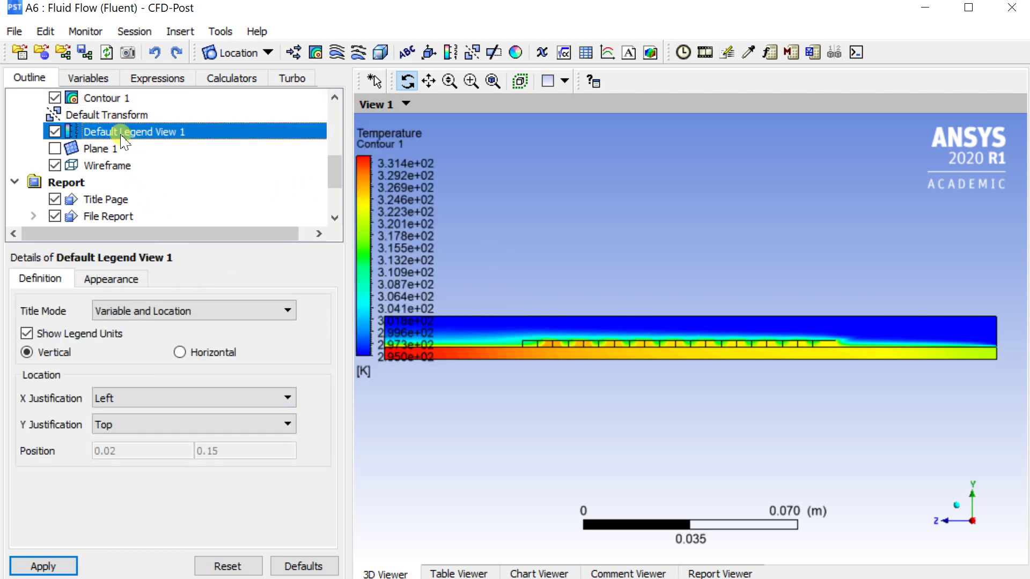
# Step: Show the temperature legend values in fixed notation
pyautogui.click(131, 280)
pyautogui.click(230, 397)
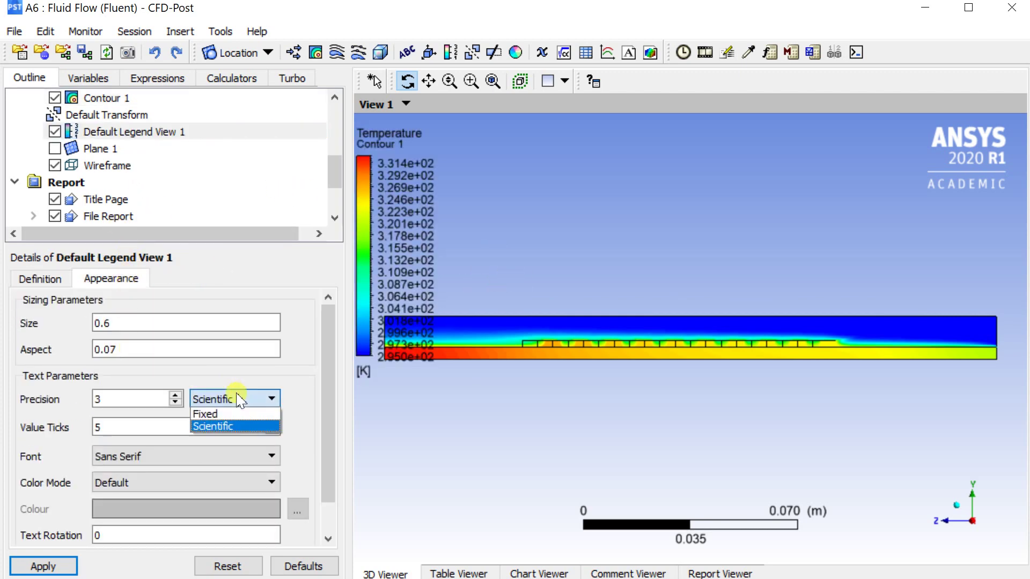
pyautogui.click(218, 411)
pyautogui.click(43, 566)
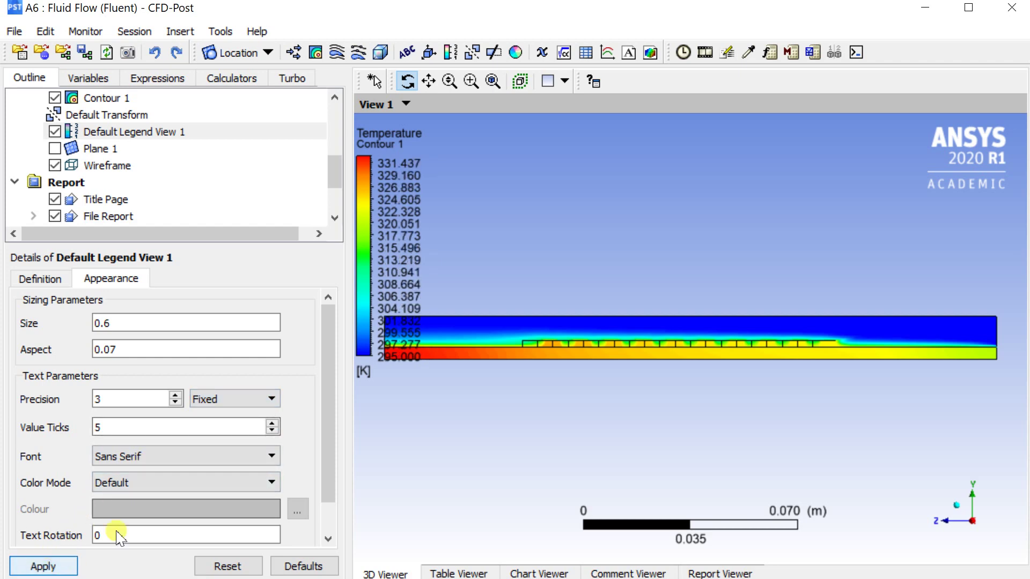
# Step: Switch to an isometric view and hide the domain wireframe outline
pyautogui.moveTo(569, 322); pyautogui.dragTo(572, 391)
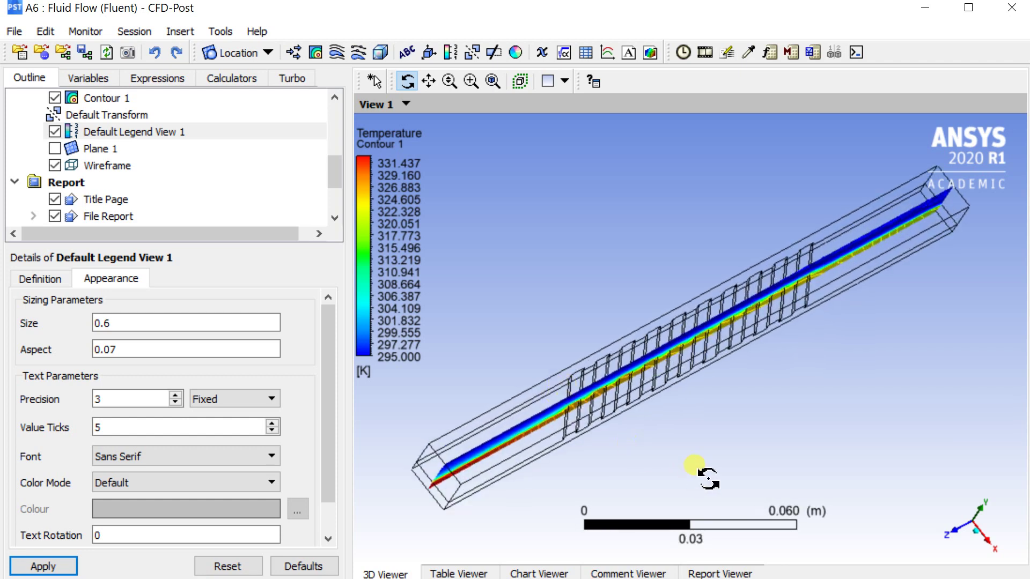
pyautogui.click(960, 536)
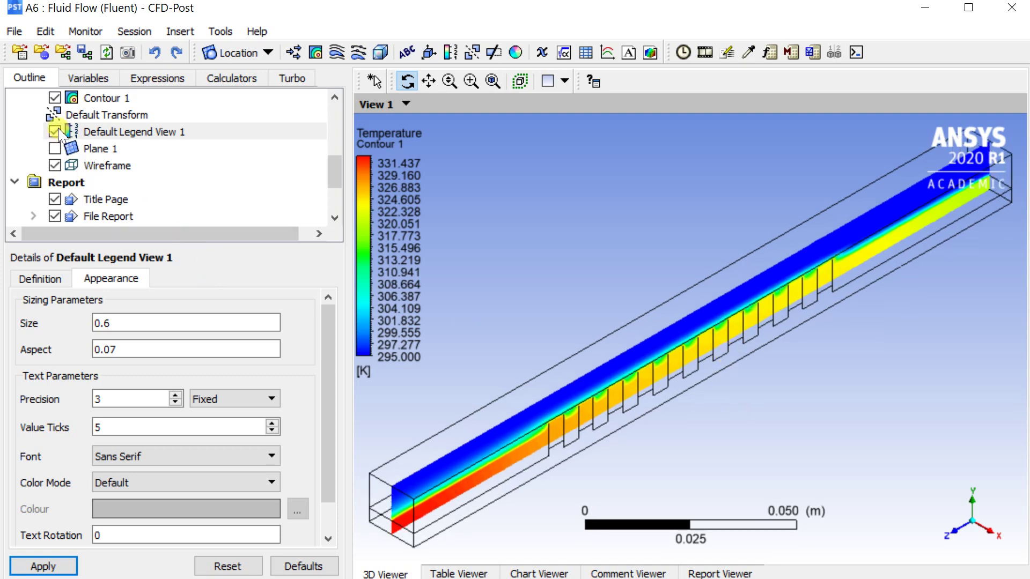
pyautogui.click(54, 166)
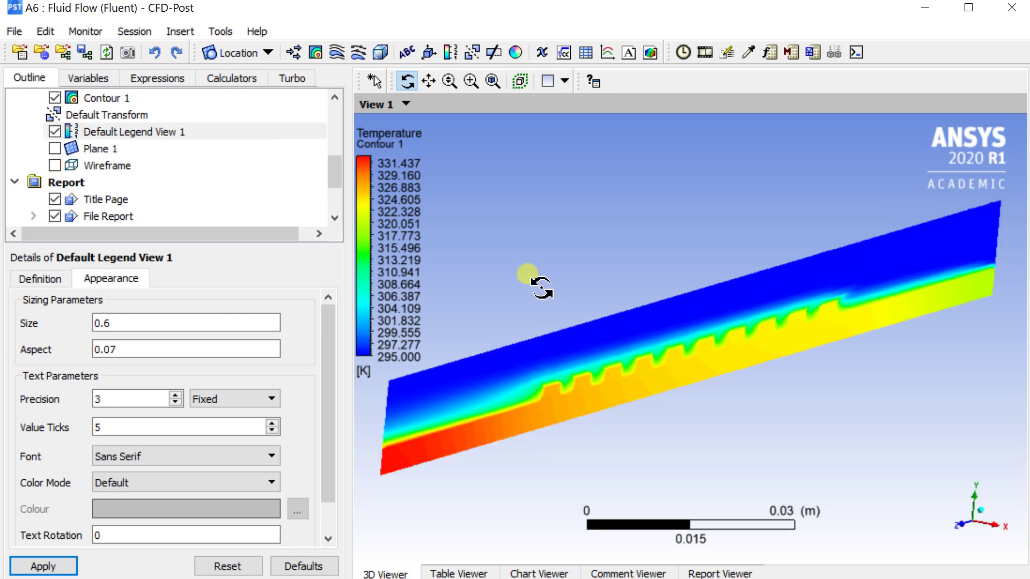
# Step: Save the temperature contour as E:/1.jpg: JPEG, white background, 3840×2160, quality 100
pyautogui.click(129, 52)
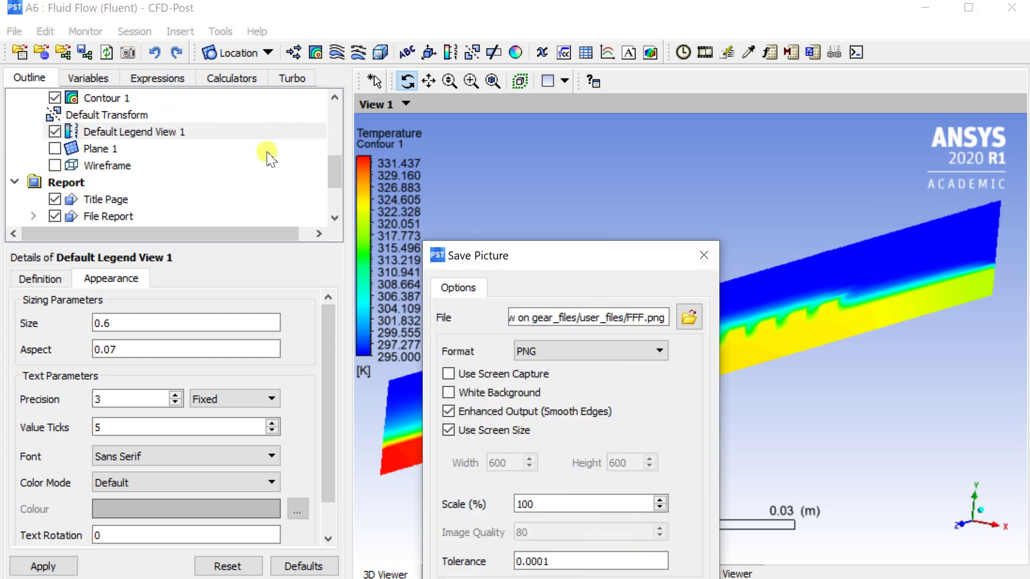
pyautogui.moveTo(499, 253); pyautogui.dragTo(170, 142)
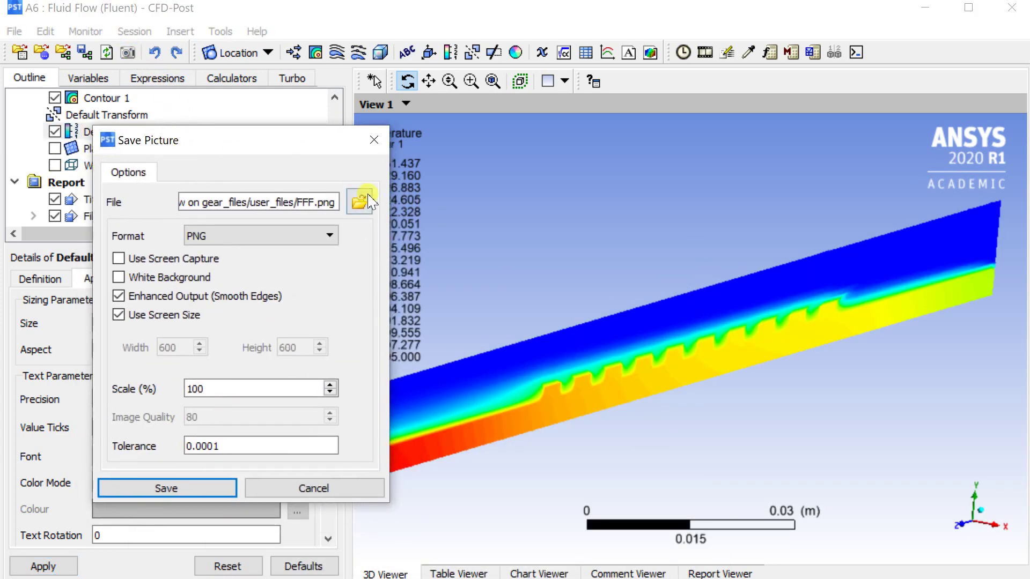
pyautogui.click(360, 202)
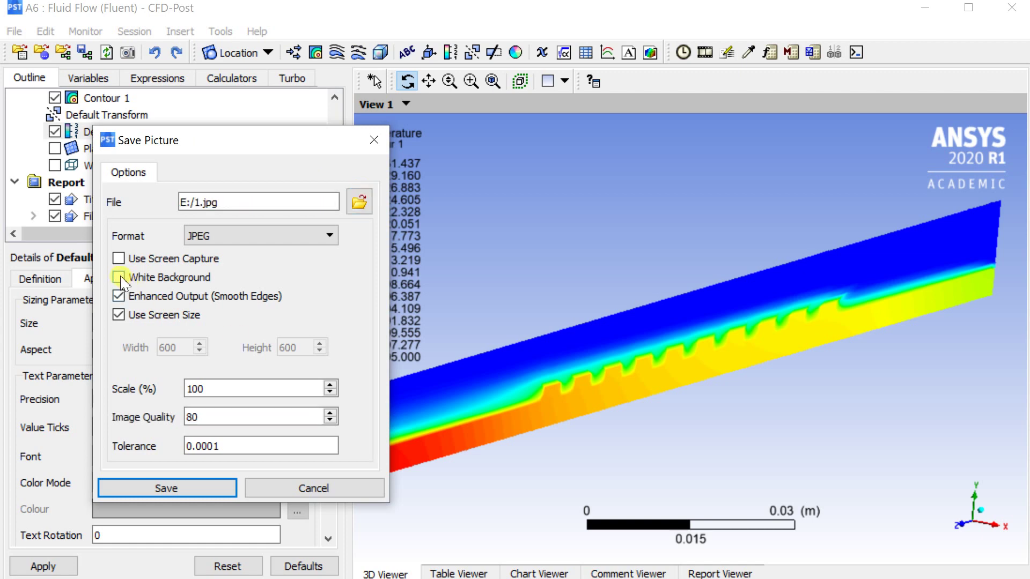
pyautogui.click(119, 277)
pyautogui.click(119, 315)
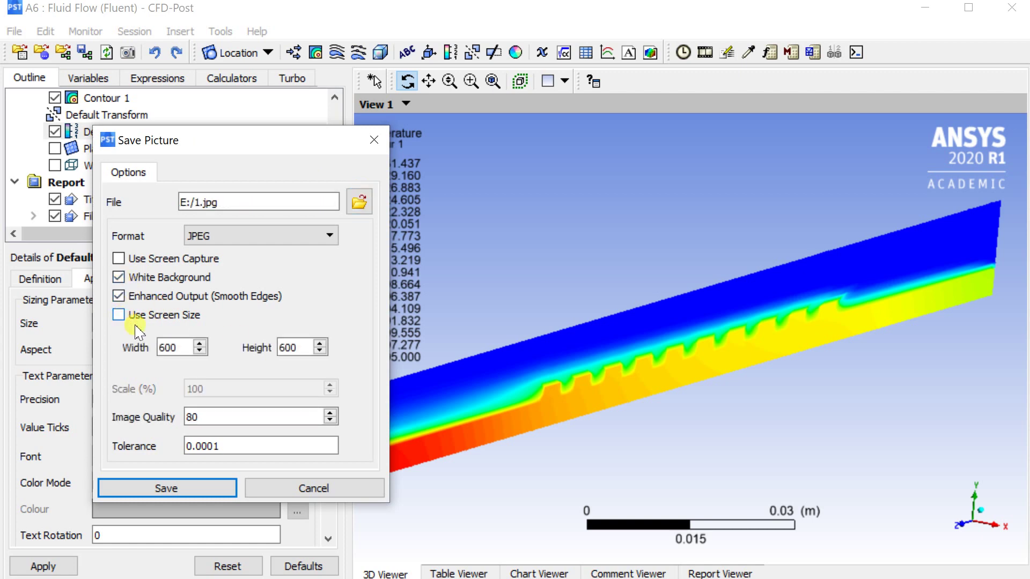
pyautogui.doubleClick(167, 348)
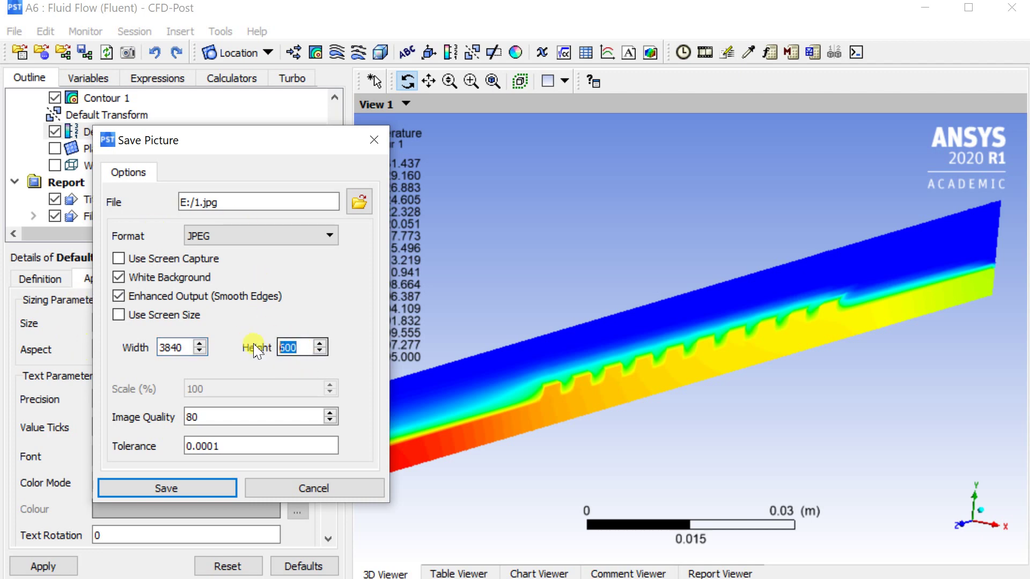
pyautogui.write('2160')
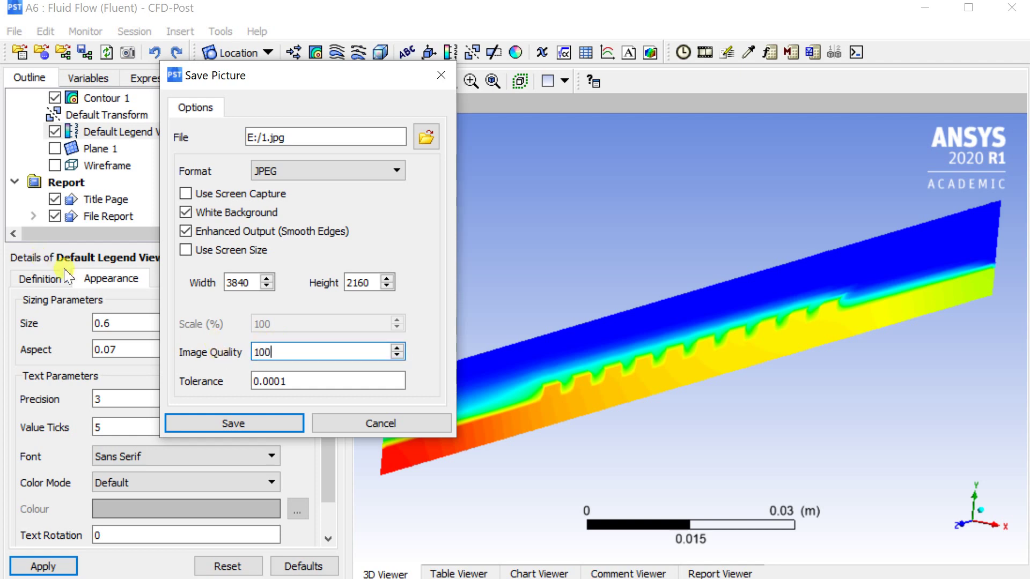
pyautogui.click(231, 421)
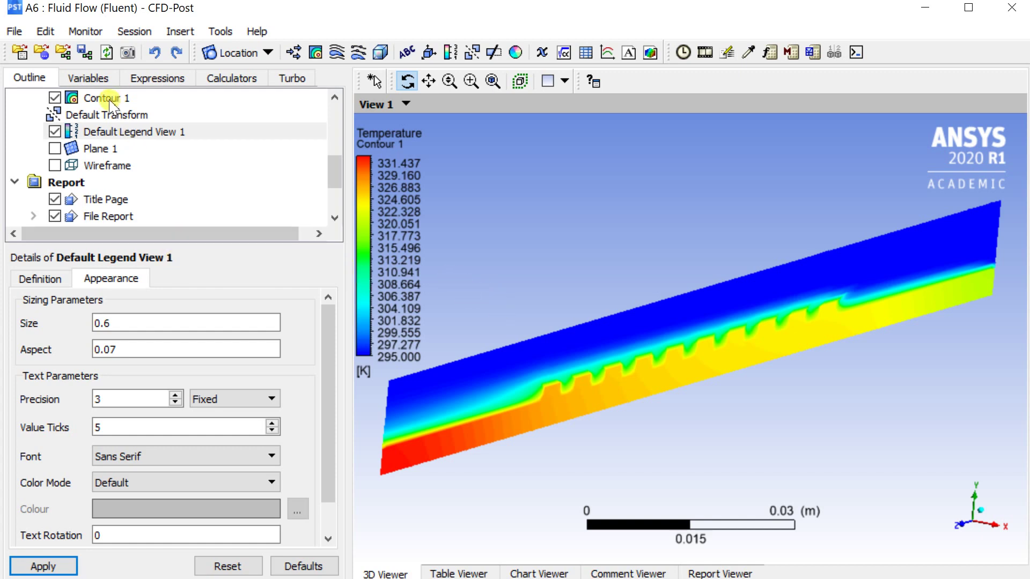
pyautogui.click(102, 98)
# Step: Switch Contour 1's variable from Temperature to Velocity and apply it
pyautogui.click(177, 370)
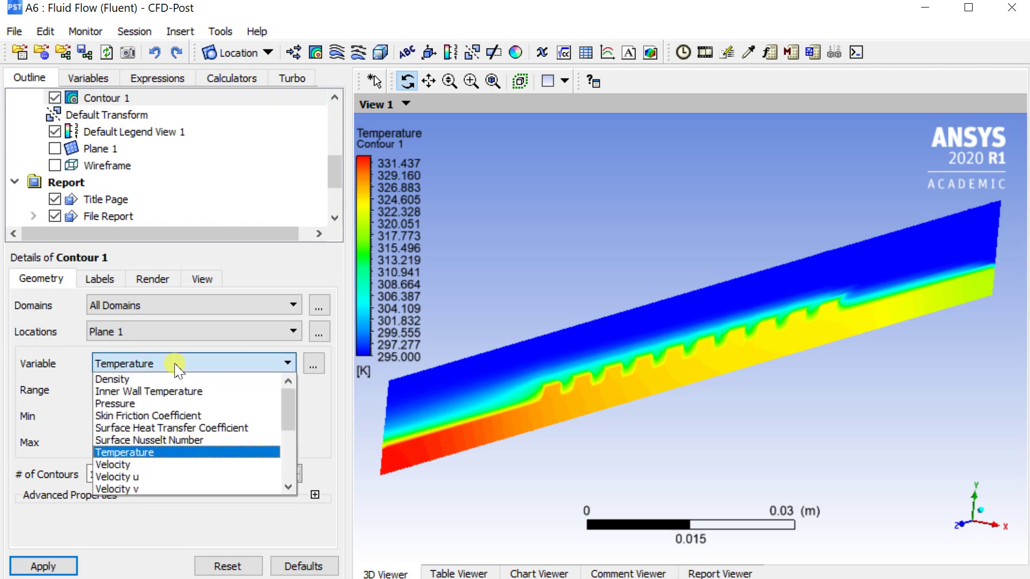
pyautogui.click(153, 464)
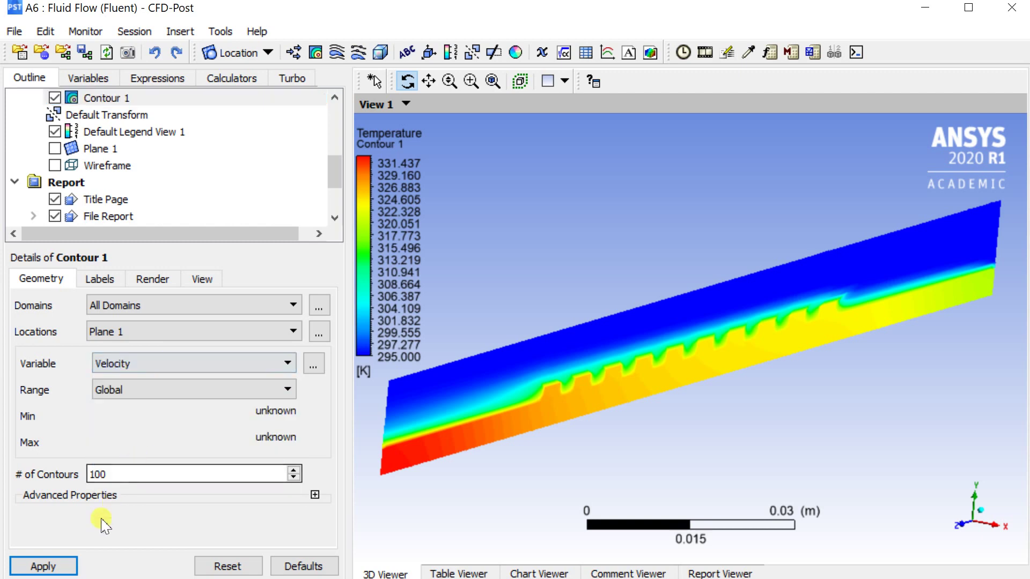
pyautogui.click(49, 566)
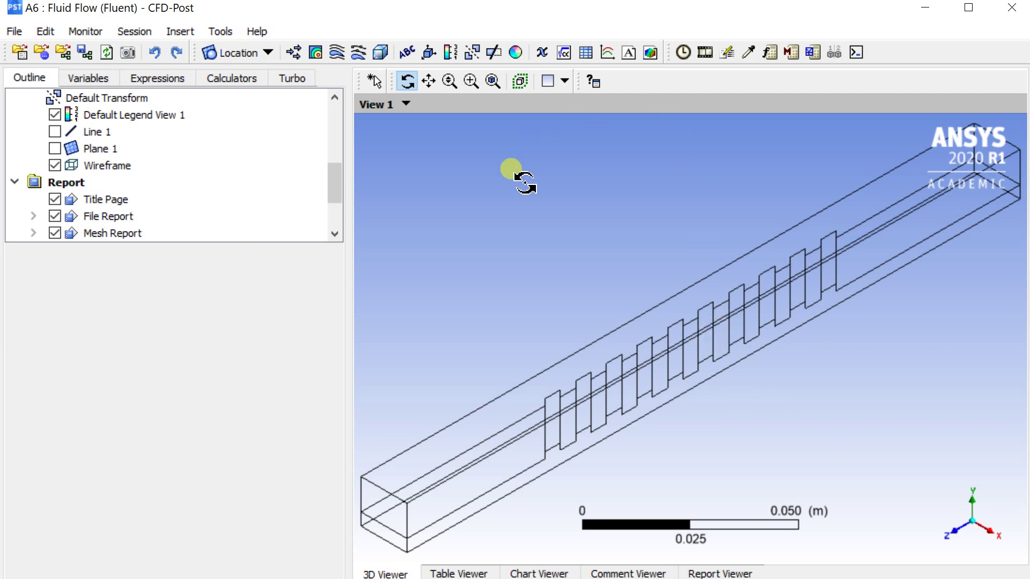
# Step: Insert Polyline 1 and set its method to Boundary Intersection
pyautogui.click(268, 52)
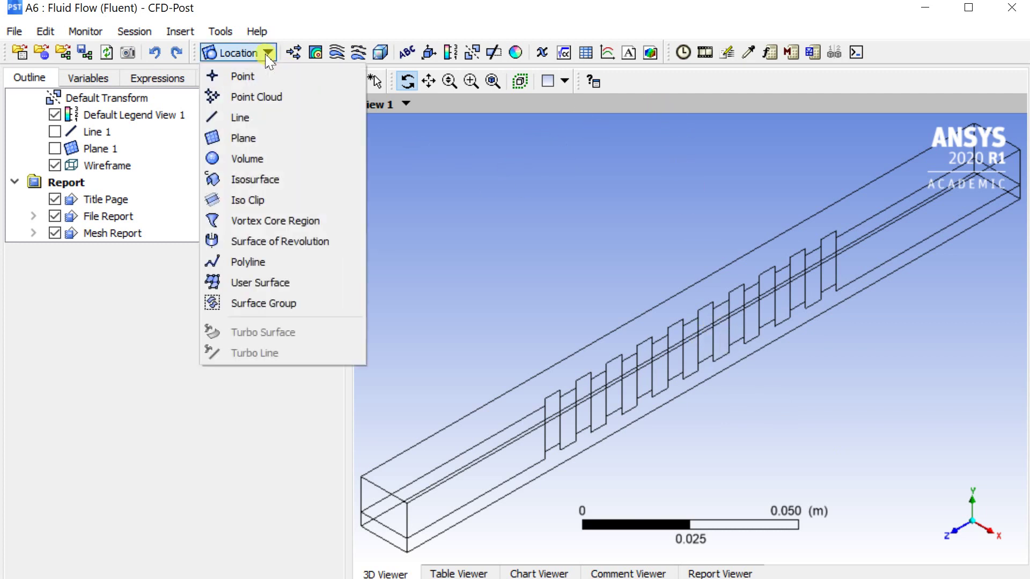
pyautogui.click(235, 264)
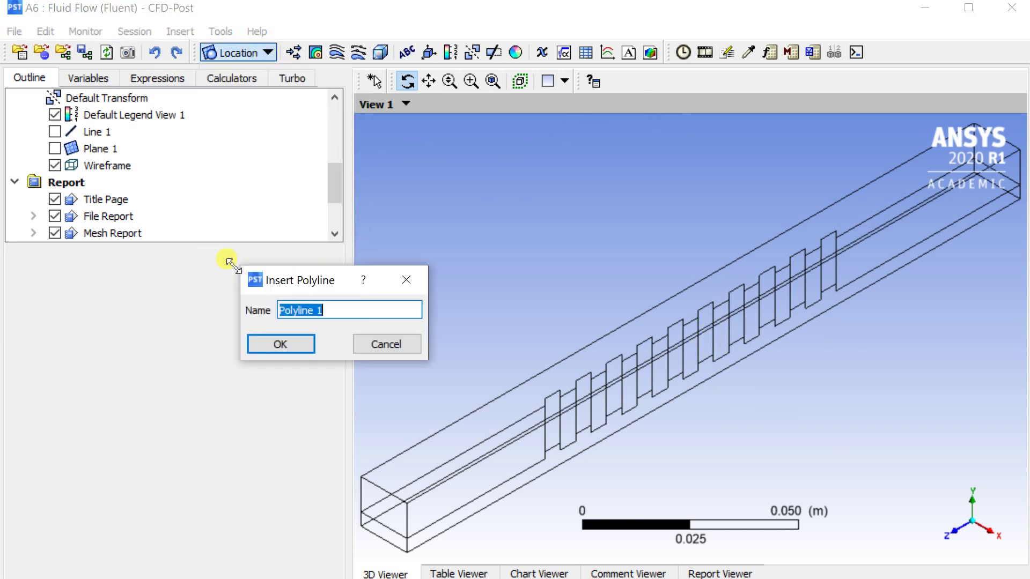
pyautogui.click(268, 329)
pyautogui.click(276, 331)
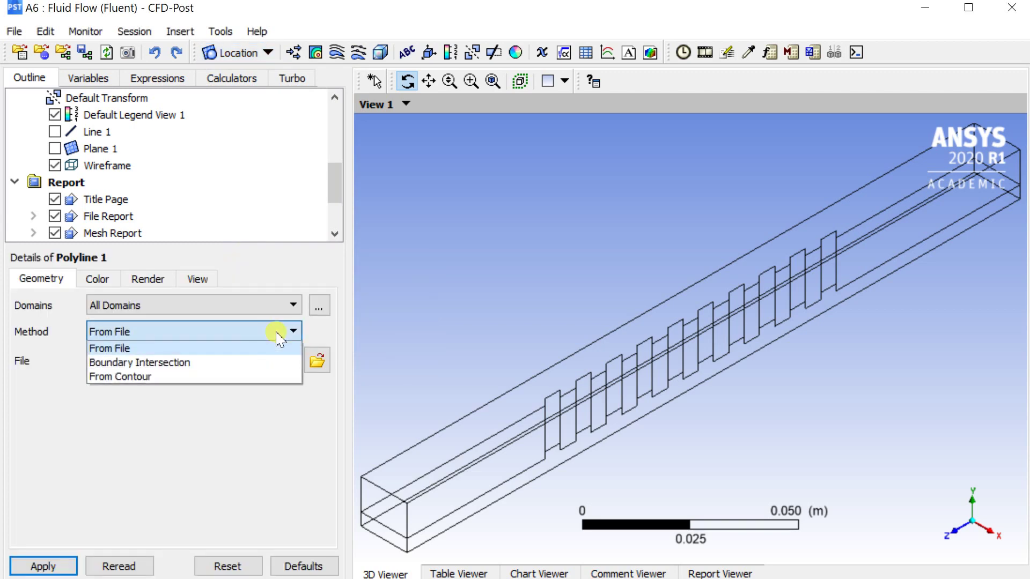
pyautogui.click(253, 362)
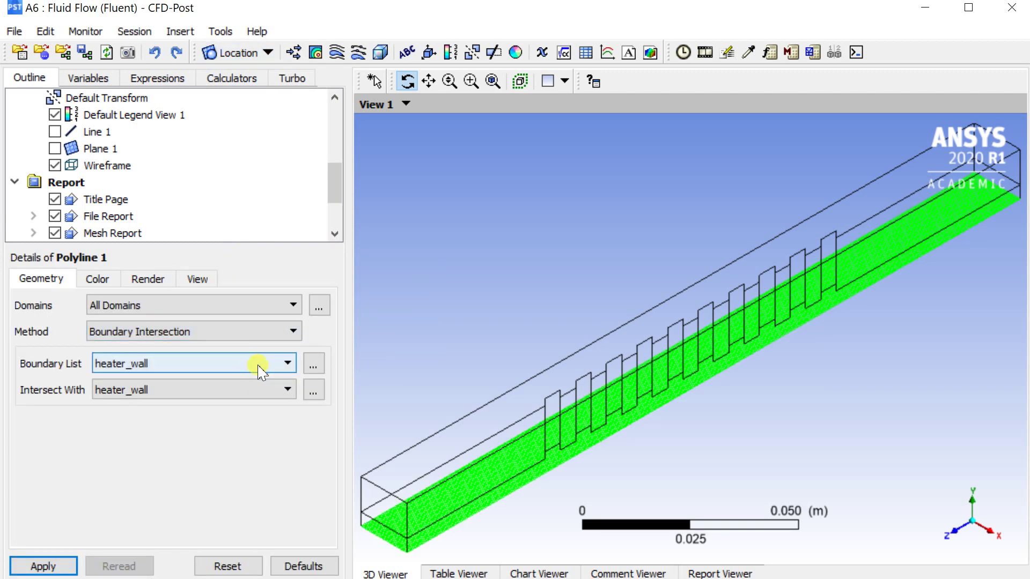
# Step: Intersect the fluid–solid interface wall shadow with Plane 1 and apply Polyline 1
pyautogui.click(314, 364)
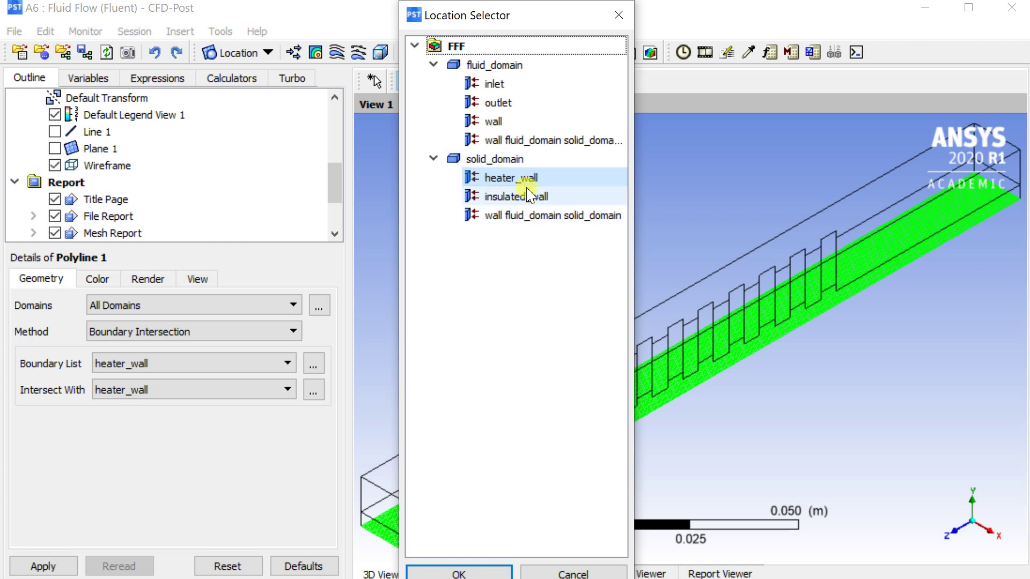
pyautogui.click(542, 142)
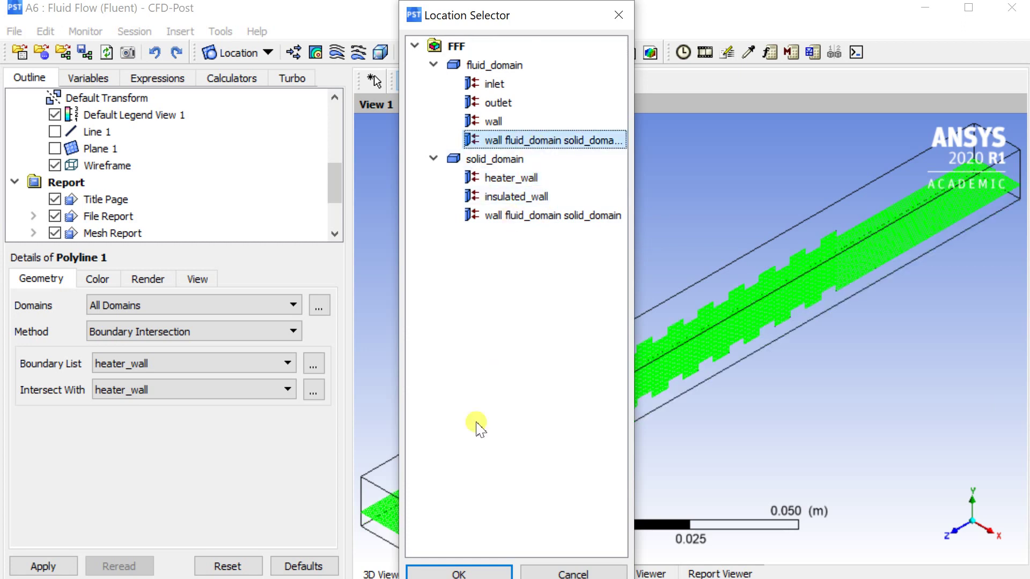
pyautogui.click(457, 573)
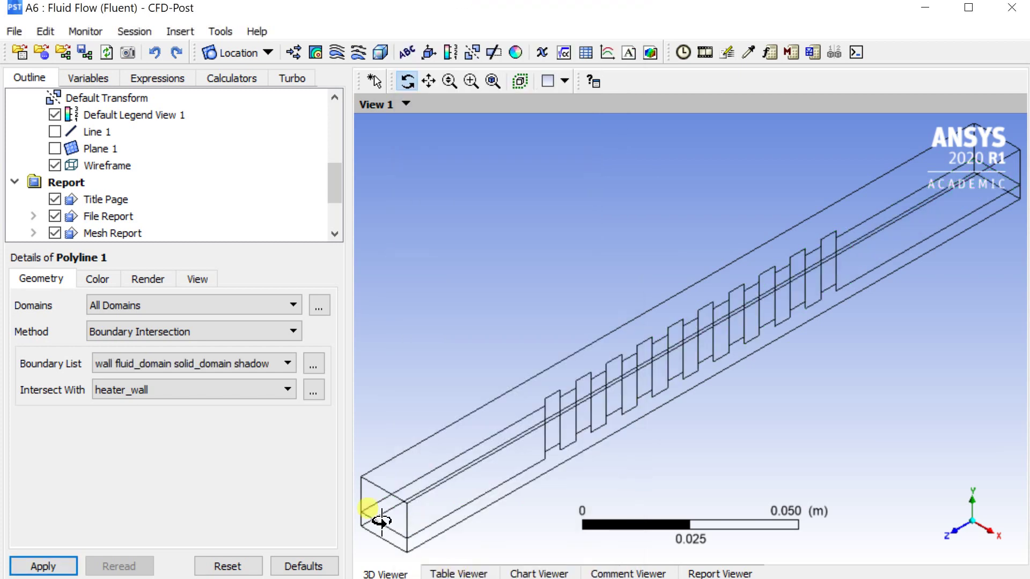
pyautogui.click(313, 390)
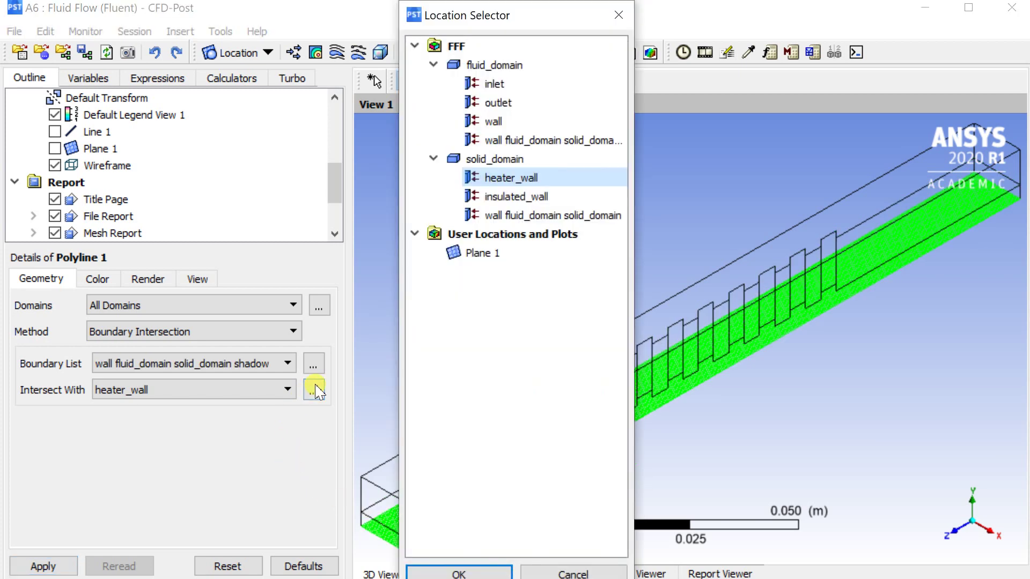
pyautogui.click(471, 254)
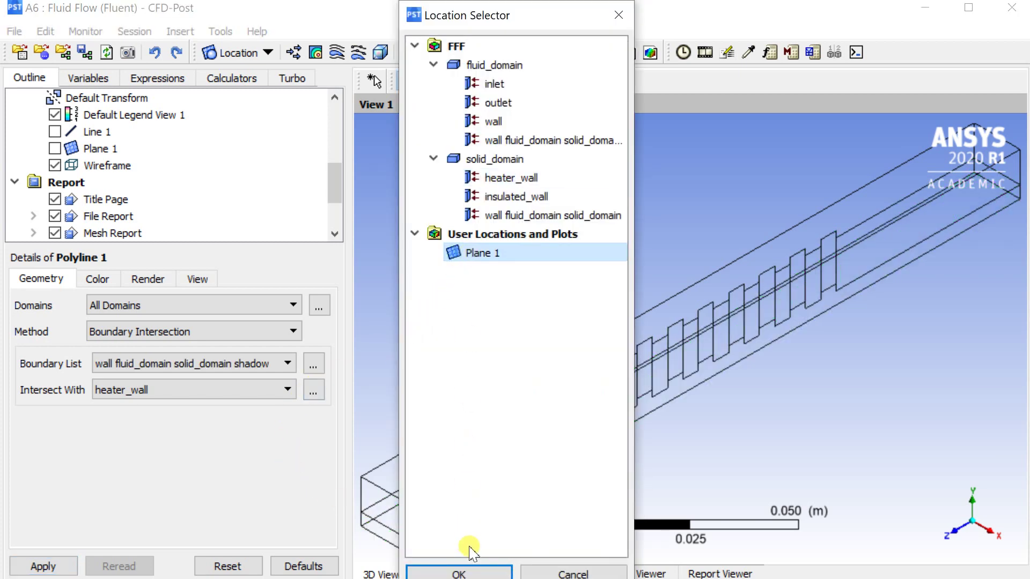
pyautogui.click(460, 573)
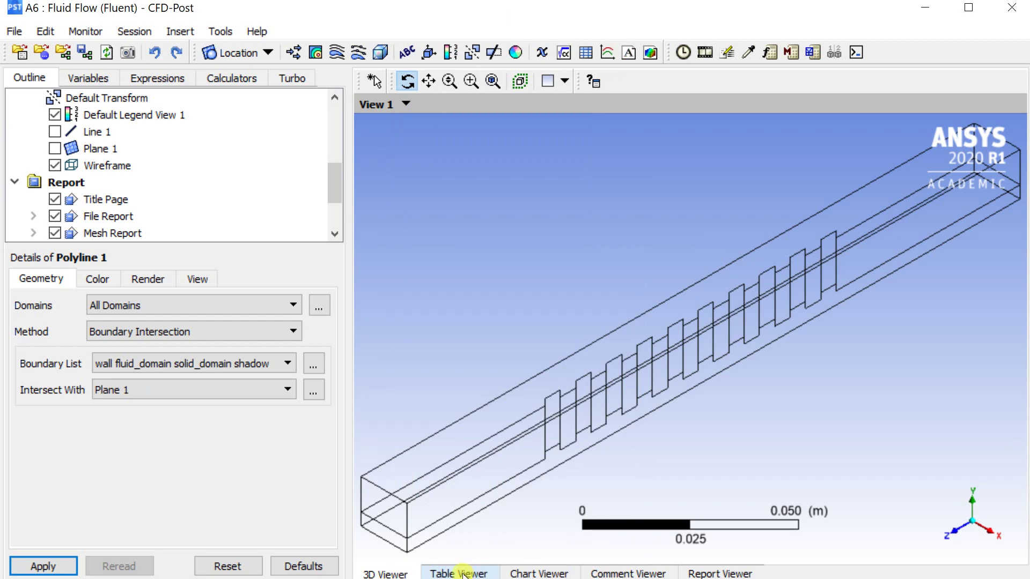
pyautogui.click(49, 566)
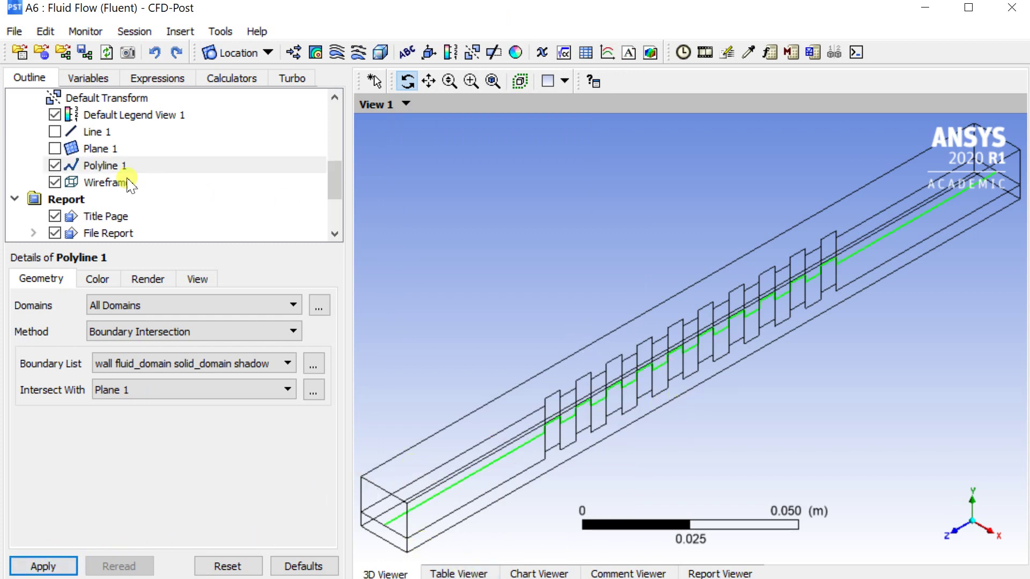
# Step: Hide the wireframe and inspect Polyline 1 from side and isometric views
pyautogui.click(56, 183)
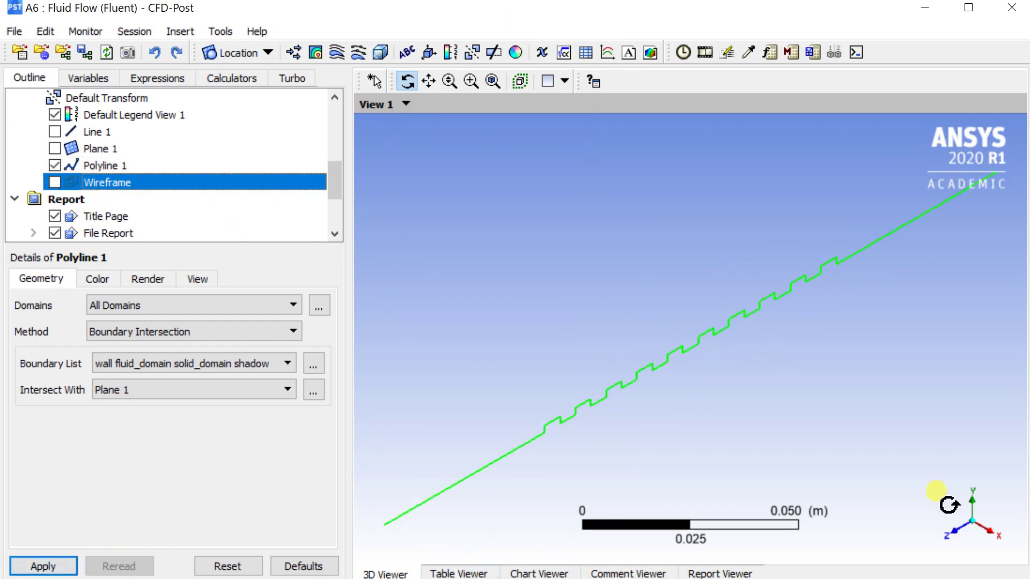
pyautogui.click(999, 535)
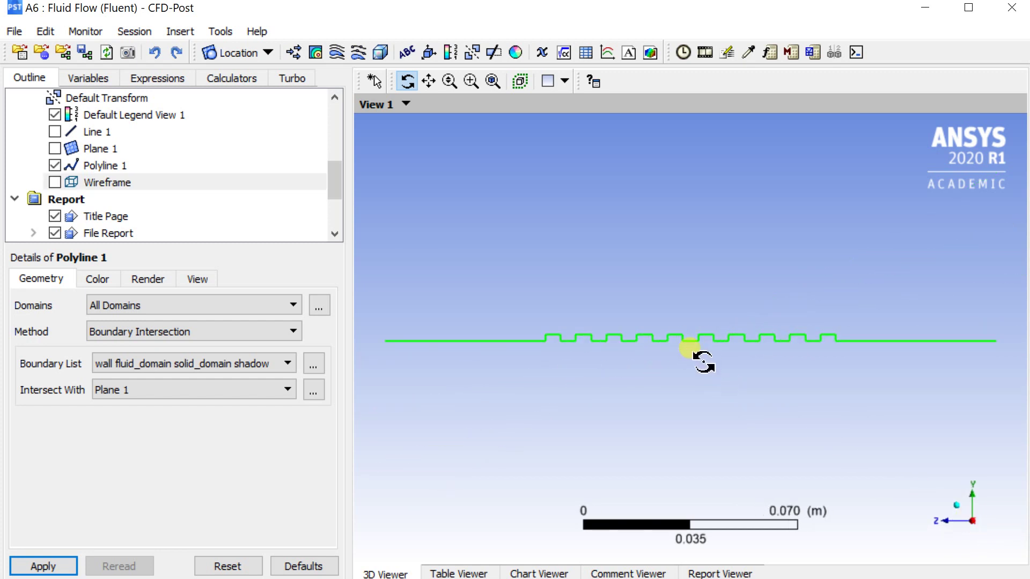
pyautogui.moveTo(688, 347); pyautogui.dragTo(682, 336)
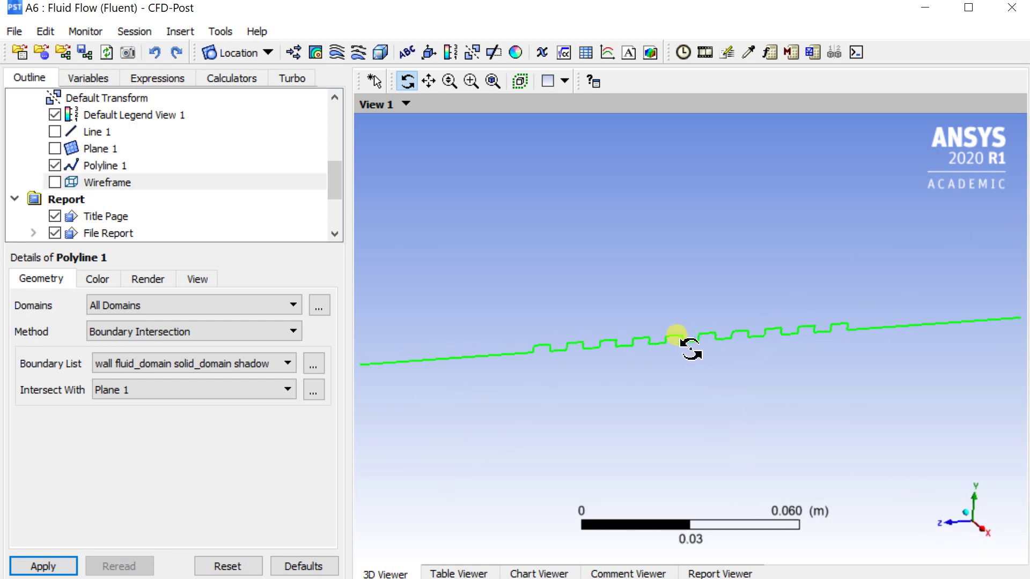
pyautogui.click(984, 531)
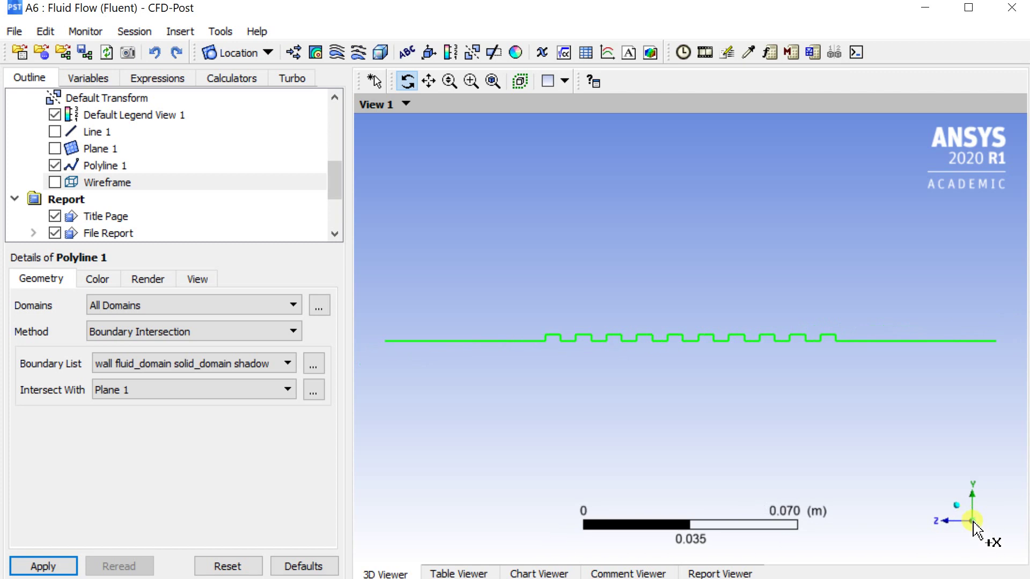
pyautogui.click(971, 520)
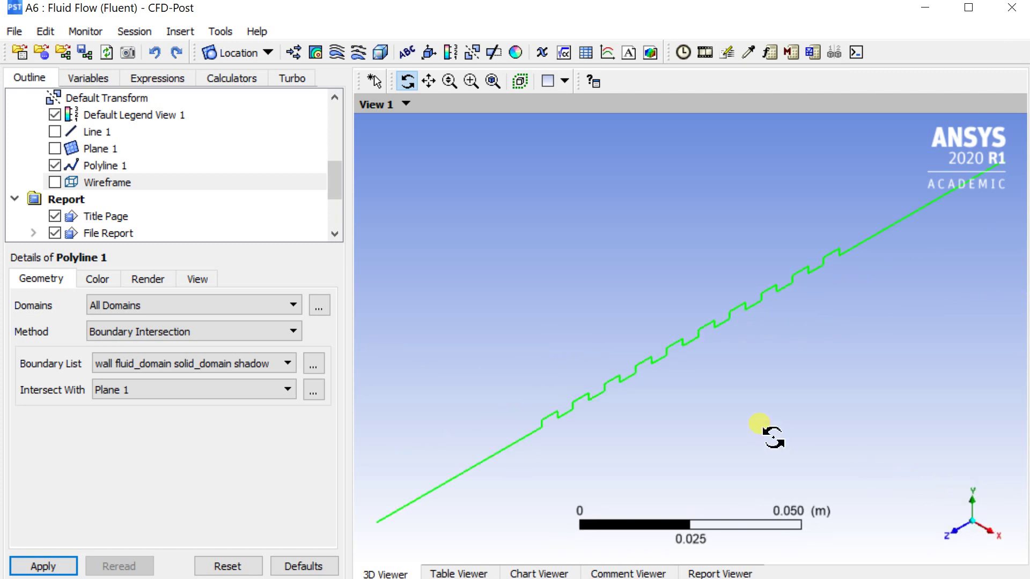
# Step: Show the wireframe again and inspect the stepped wall line along the fins
pyautogui.click(55, 183)
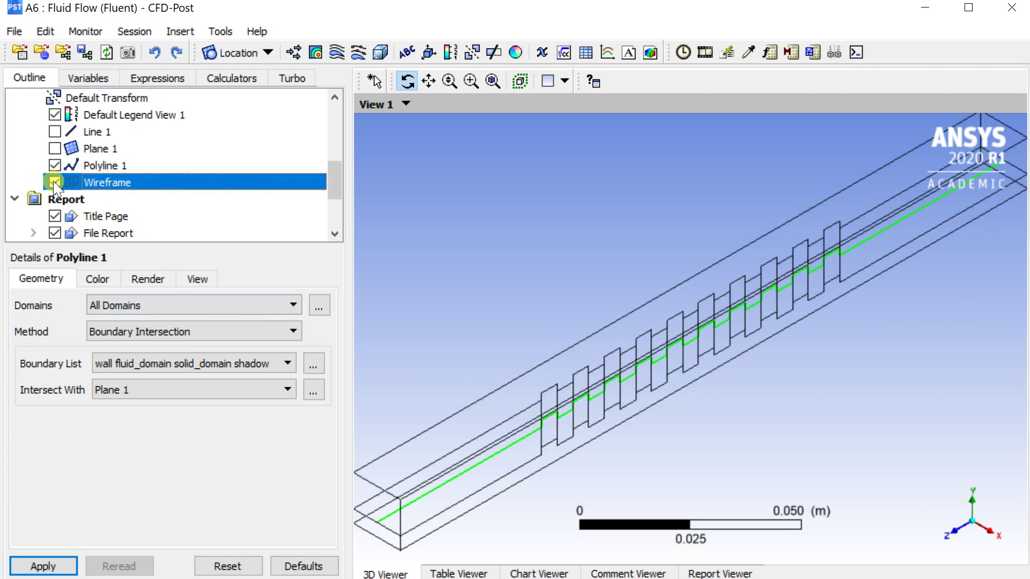
pyautogui.moveTo(524, 409); pyautogui.dragTo(546, 386)
pyautogui.scroll(6, 546, 386)
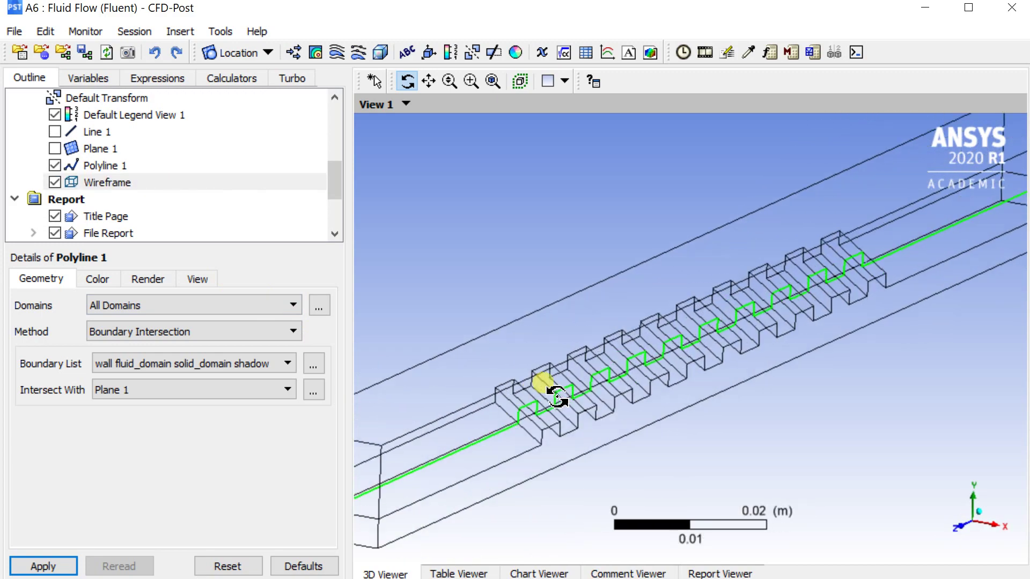
pyautogui.moveTo(556, 396)
pyautogui.mouseDown()
pyautogui.moveTo(604, 437)
pyautogui.moveTo(597, 400)
pyautogui.moveTo(620, 413)
pyautogui.moveTo(662, 414)
pyautogui.moveTo(594, 403)
pyautogui.moveTo(581, 391)
pyautogui.moveTo(533, 397)
pyautogui.moveTo(520, 423)
pyautogui.moveTo(626, 446)
pyautogui.moveTo(611, 480)
pyautogui.moveTo(607, 442)
pyautogui.moveTo(575, 417)
pyautogui.moveTo(700, 426)
pyautogui.mouseUp()
pyautogui.scroll(3, 595, 407)
pyautogui.click(985, 511)
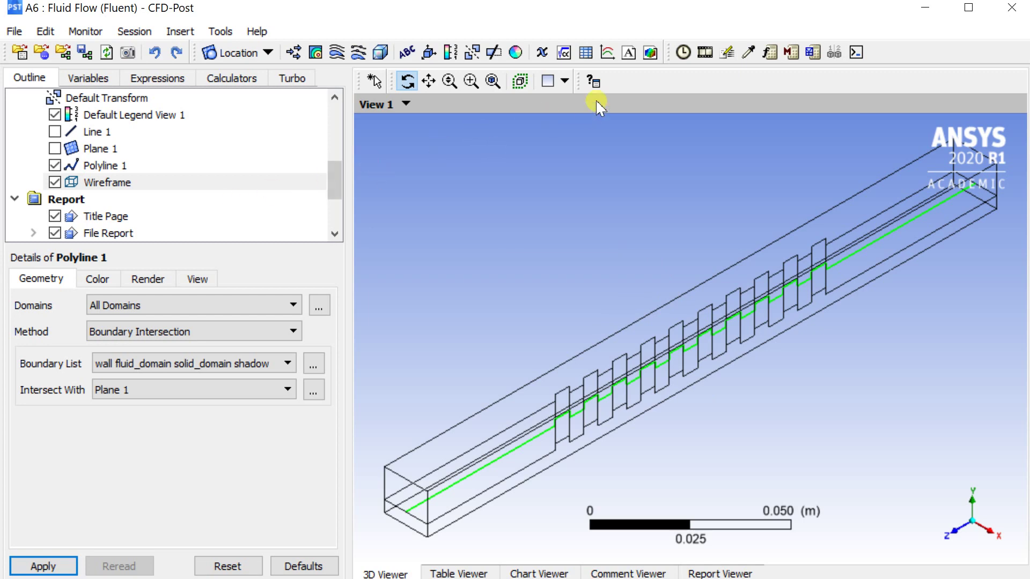
# Step: Insert Chart 2 with Polyline 1 as its data series location
pyautogui.click(609, 56)
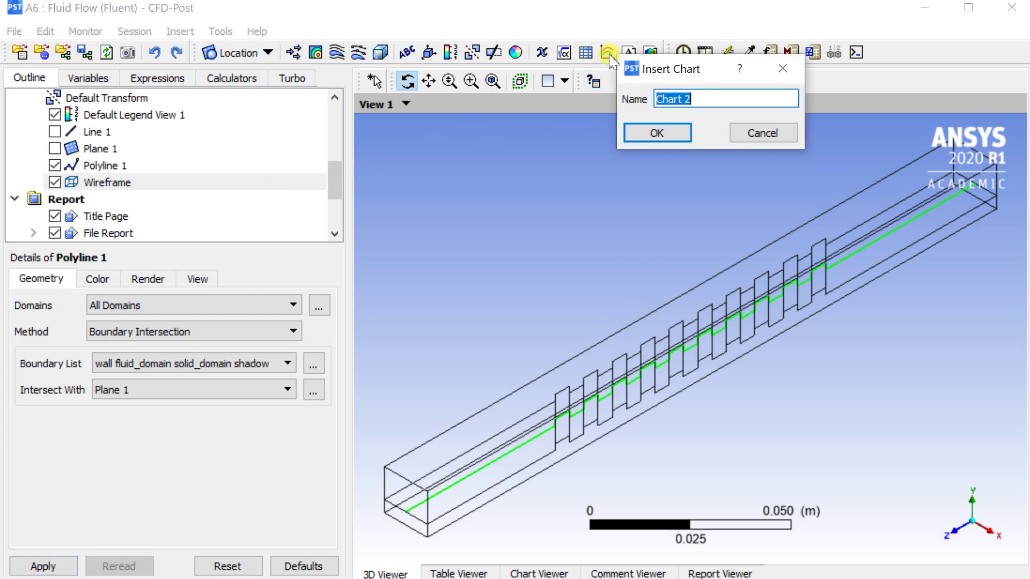
pyautogui.click(646, 131)
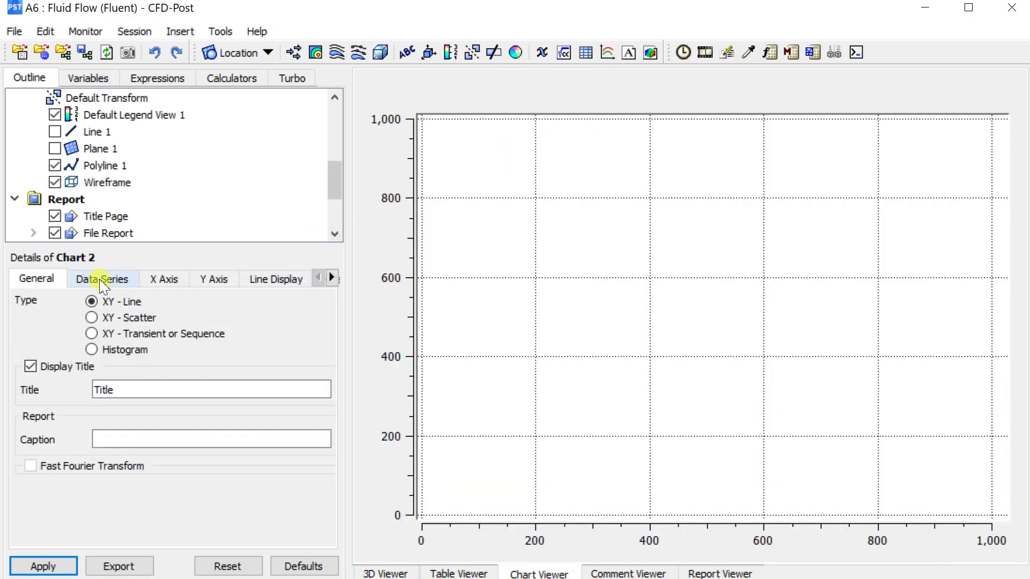
pyautogui.click(102, 279)
pyautogui.click(252, 504)
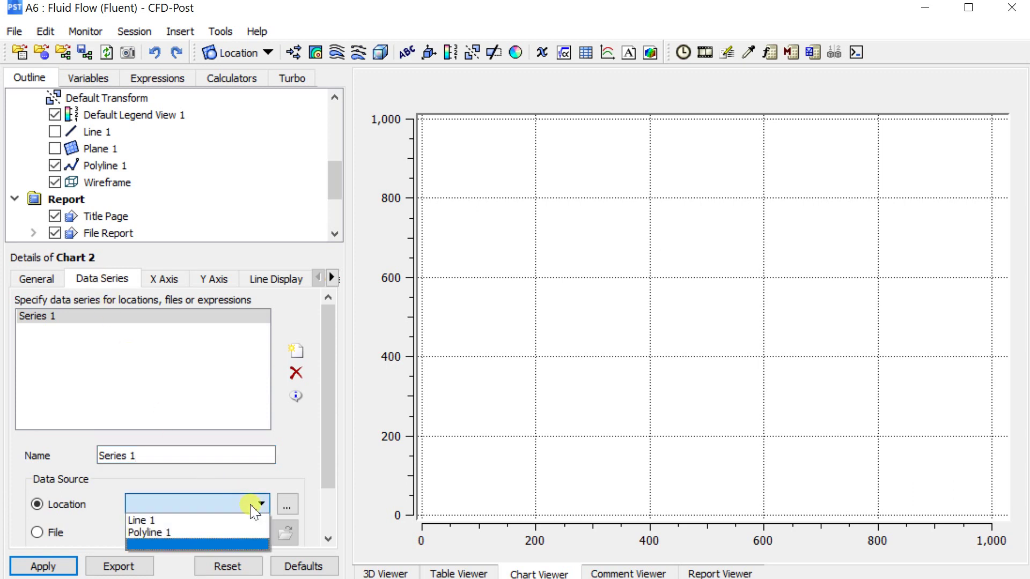
pyautogui.click(215, 532)
# Step: Plot Surface Heat Transfer Coefficient on the Y axis against Z on the X axis
pyautogui.click(170, 280)
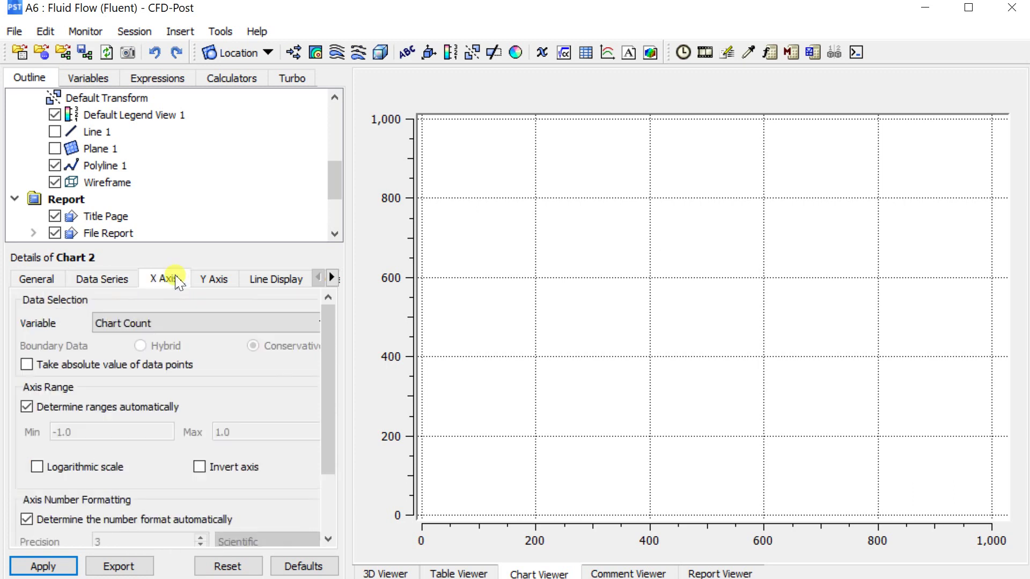
pyautogui.click(179, 325)
pyautogui.scroll(-15, 179, 386)
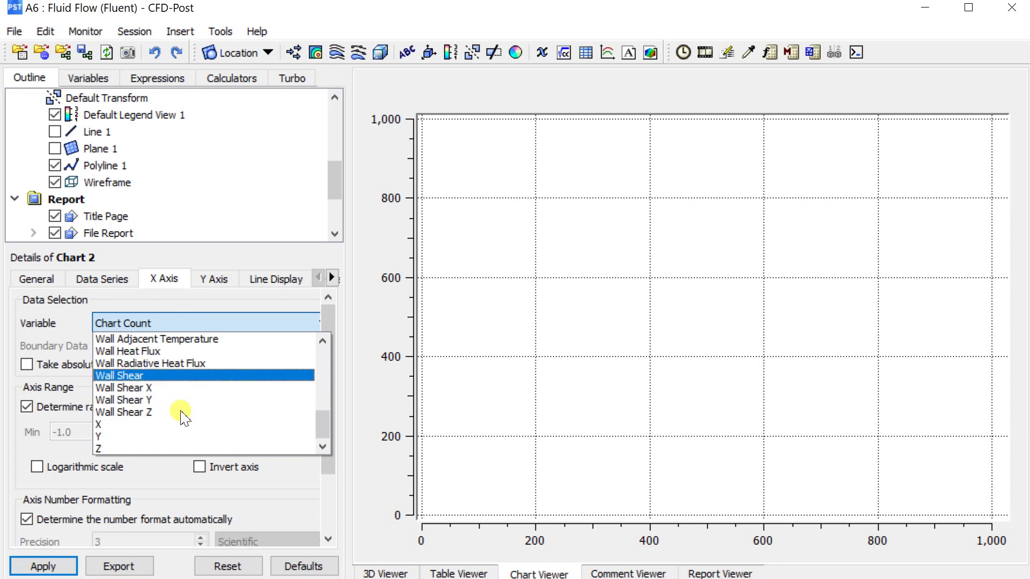
pyautogui.click(173, 438)
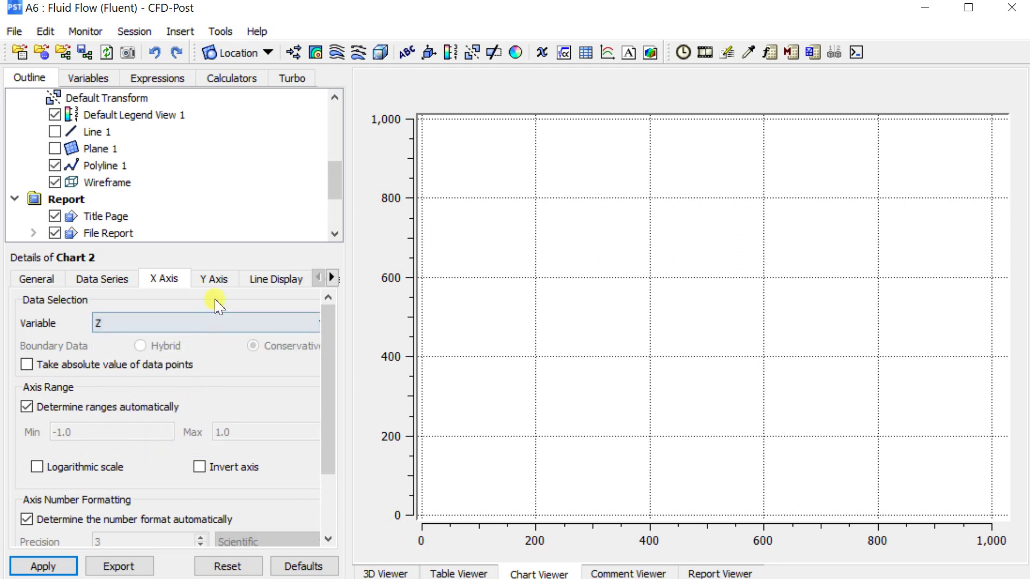
pyautogui.click(216, 280)
pyautogui.click(207, 324)
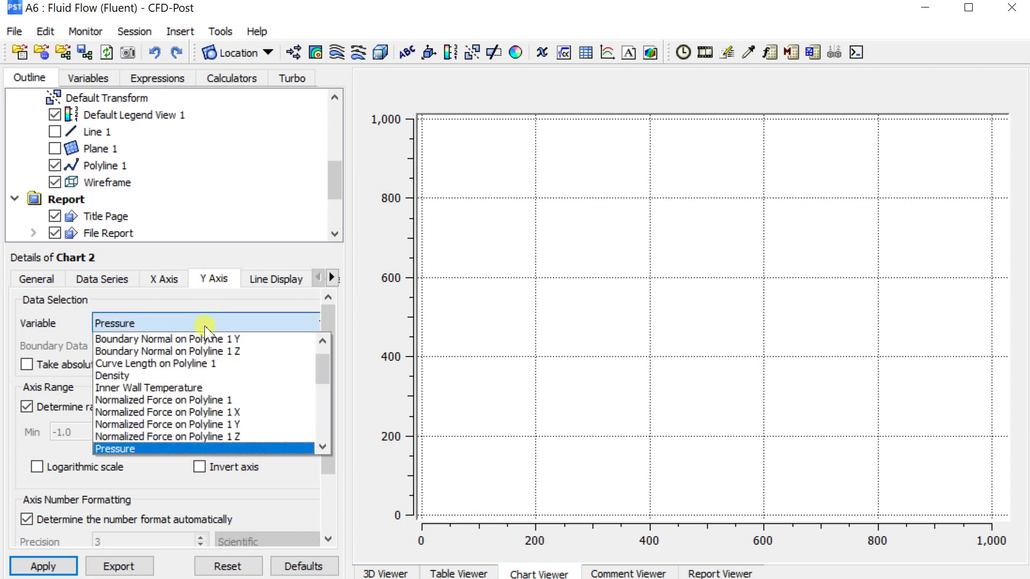
pyautogui.scroll(-8, 199, 375)
pyautogui.scroll(1, 195, 402)
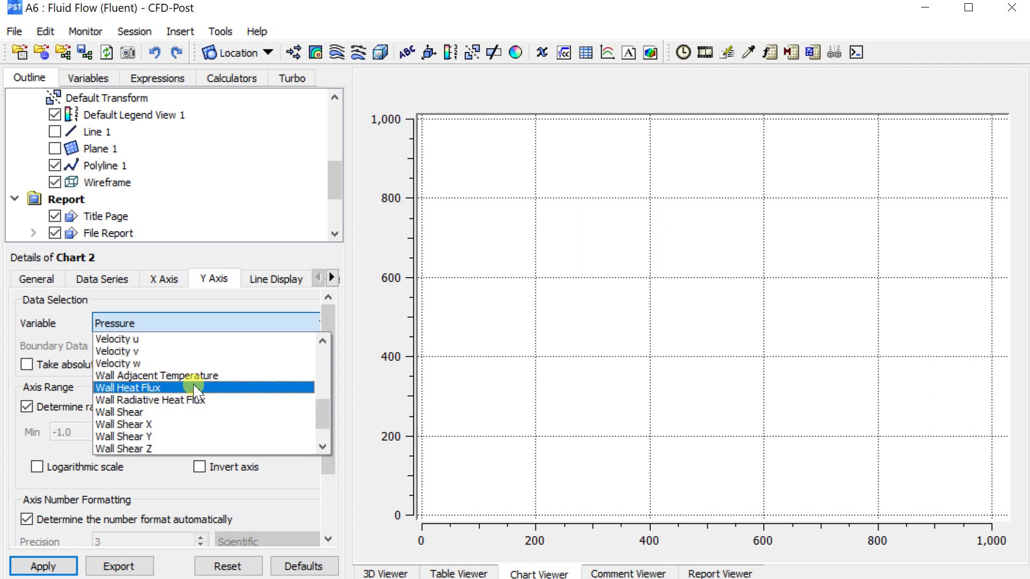
pyautogui.scroll(2, 196, 387)
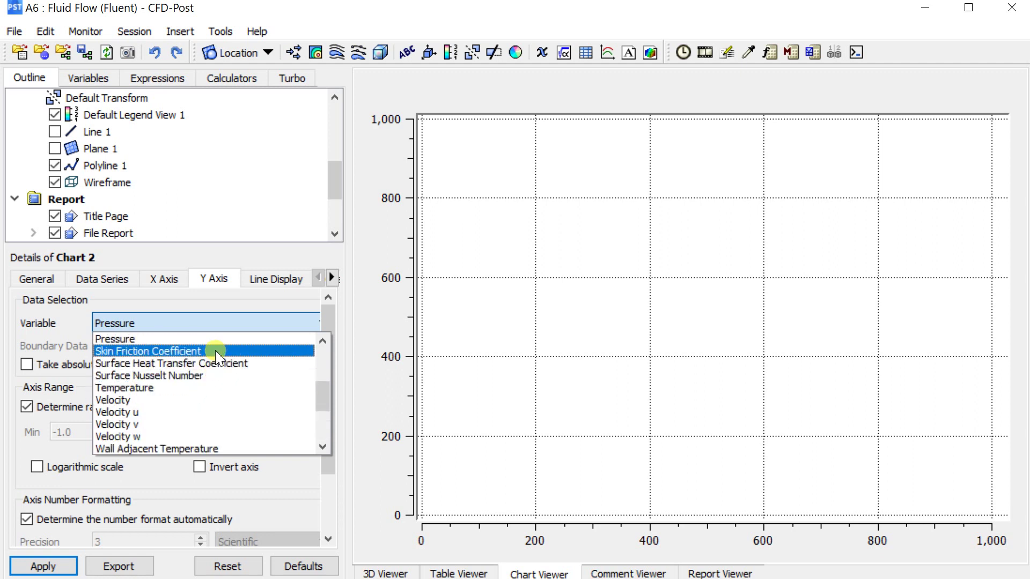
pyautogui.click(218, 369)
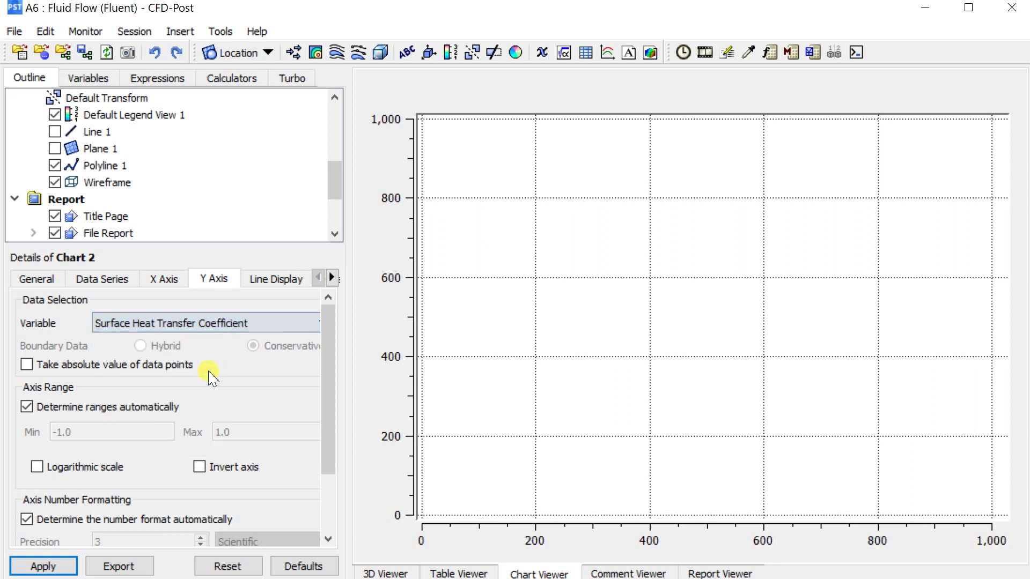
pyautogui.click(47, 567)
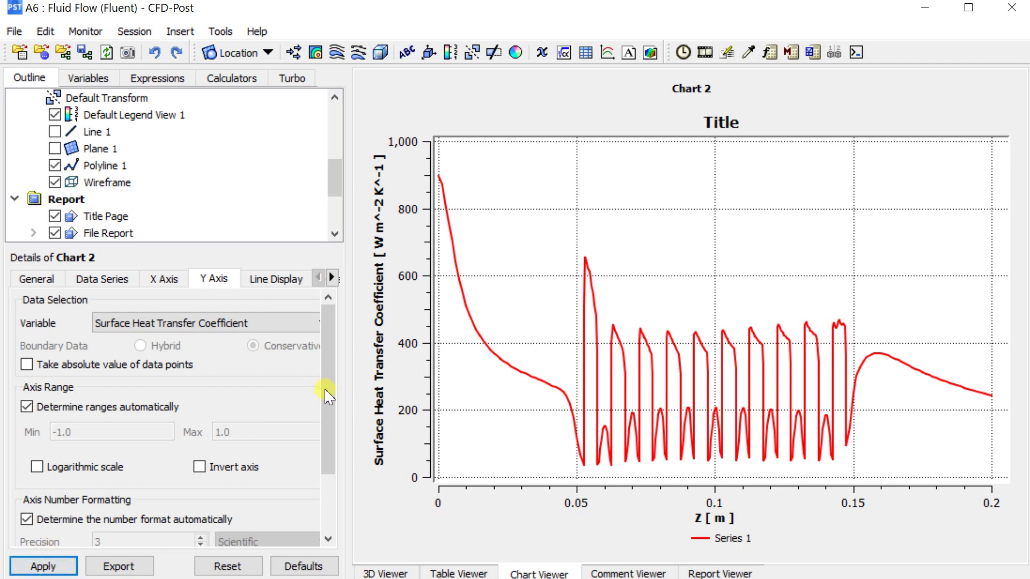
# Step: Replot Chart 2 with Surface Nusselt Number versus Z
pyautogui.click(259, 324)
pyautogui.click(230, 375)
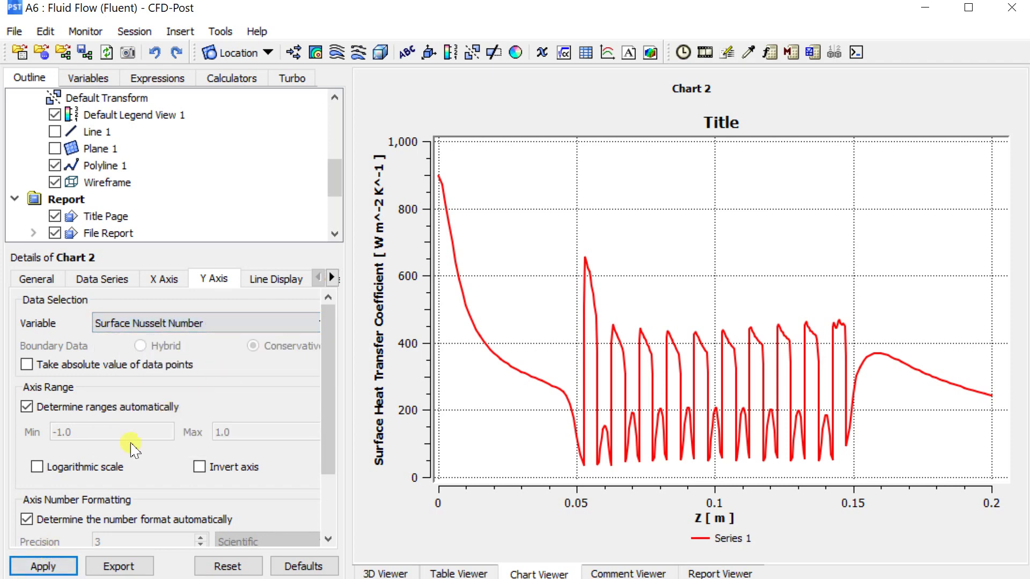
pyautogui.click(57, 566)
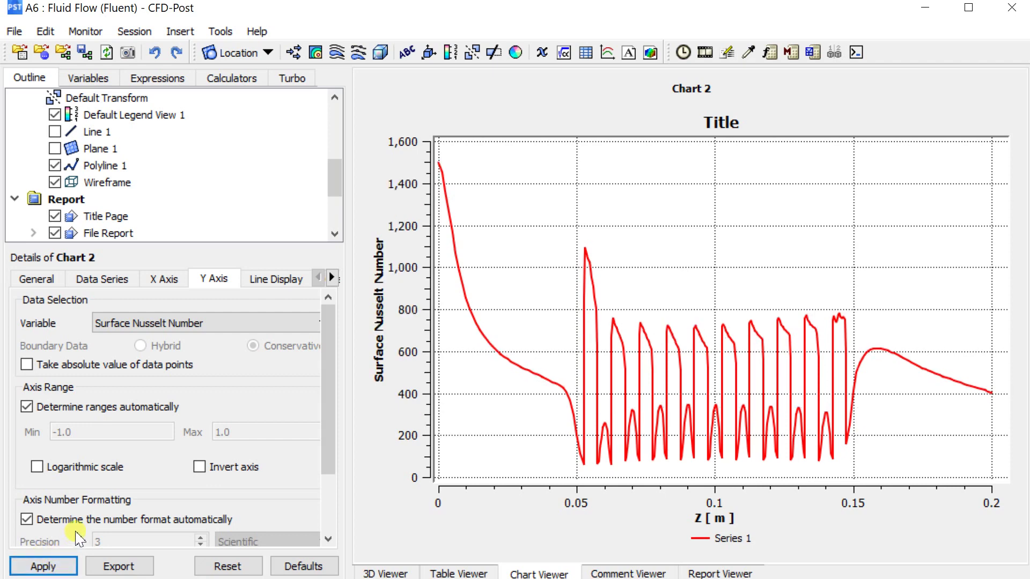
# Step: Replot Chart 2 with Skin Friction Coefficient, then open Polyline 1's boundary picker
pyautogui.click(311, 323)
pyautogui.click(267, 352)
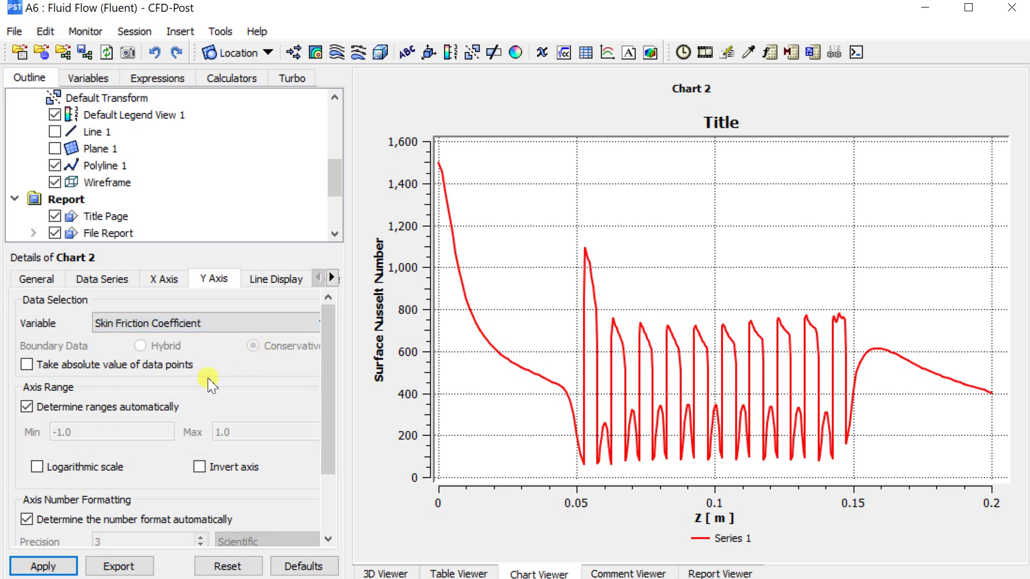
pyautogui.click(52, 566)
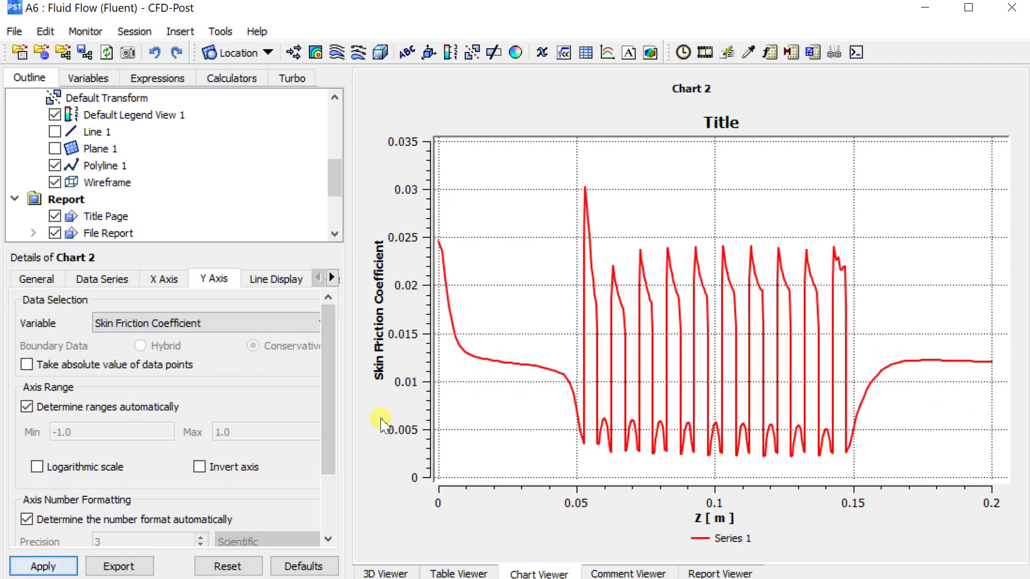
pyautogui.click(104, 167)
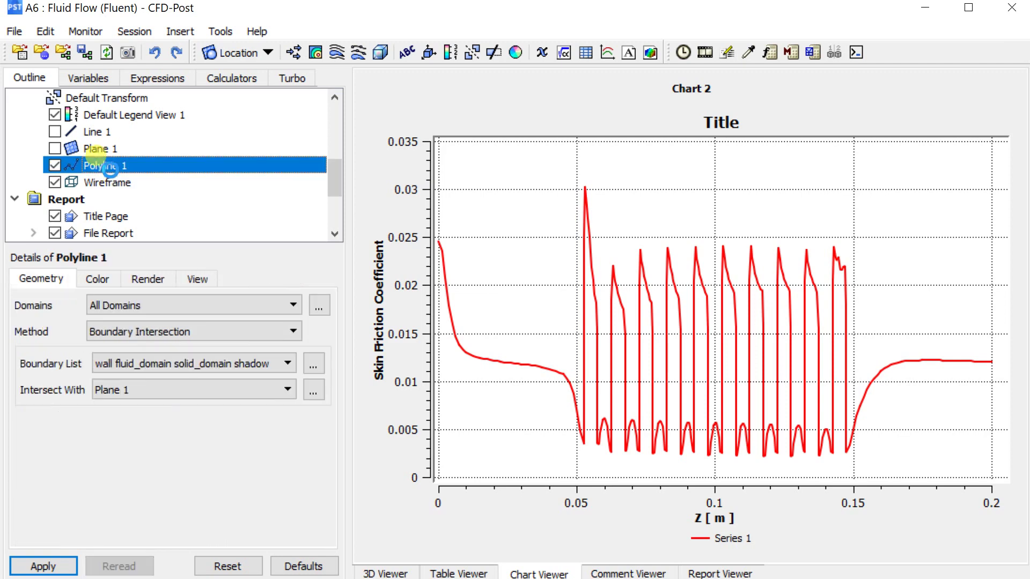
pyautogui.click(314, 363)
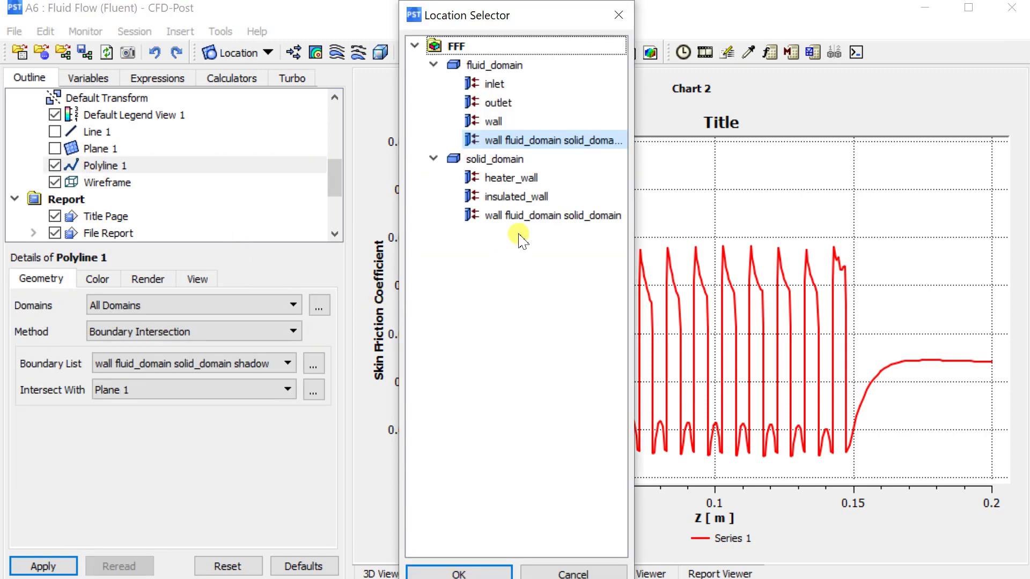
# Step: Change Polyline 1's boundary to the solid-domain side of the wall interface
pyautogui.click(523, 216)
pyautogui.click(460, 572)
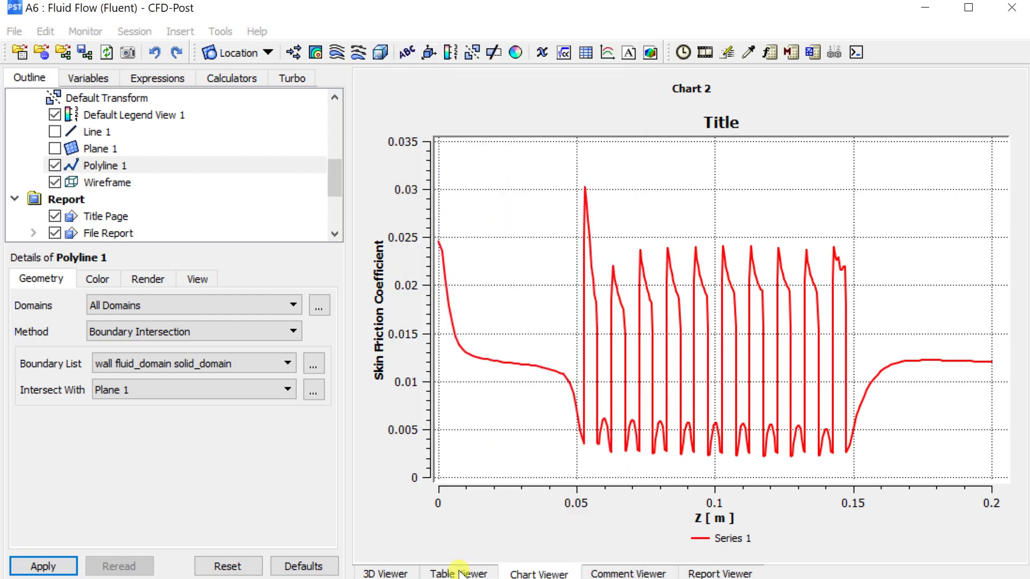
pyautogui.click(48, 562)
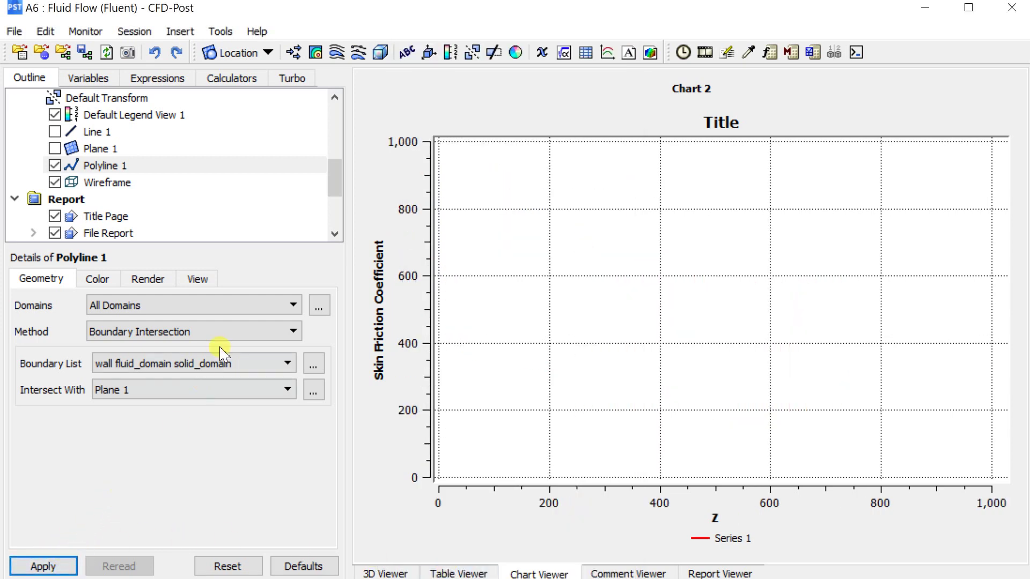
pyautogui.scroll(-3, 203, 191)
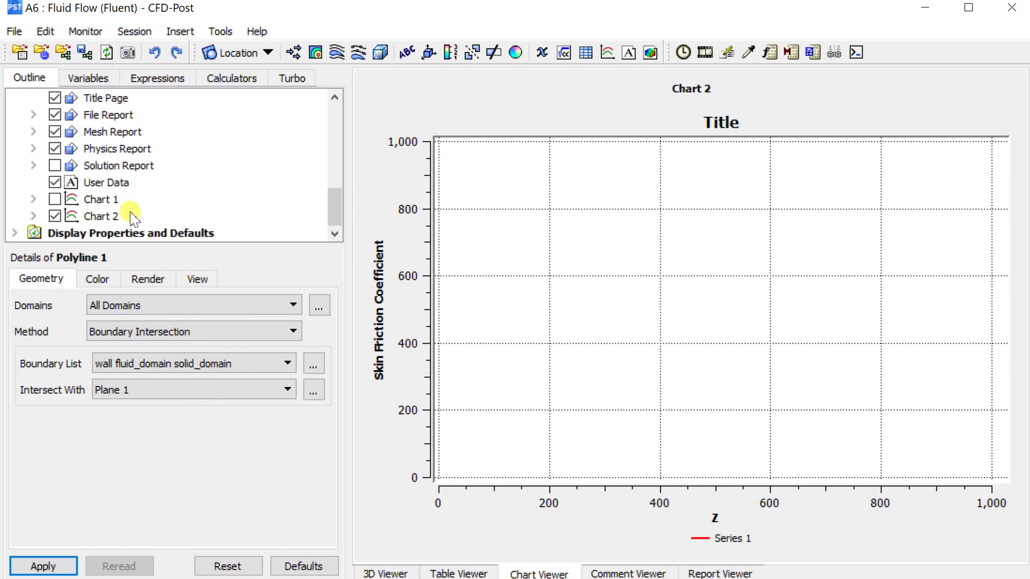
# Step: Set Chart 2's Y axis variable to Temperature and redraw it along Z
pyautogui.click(134, 217)
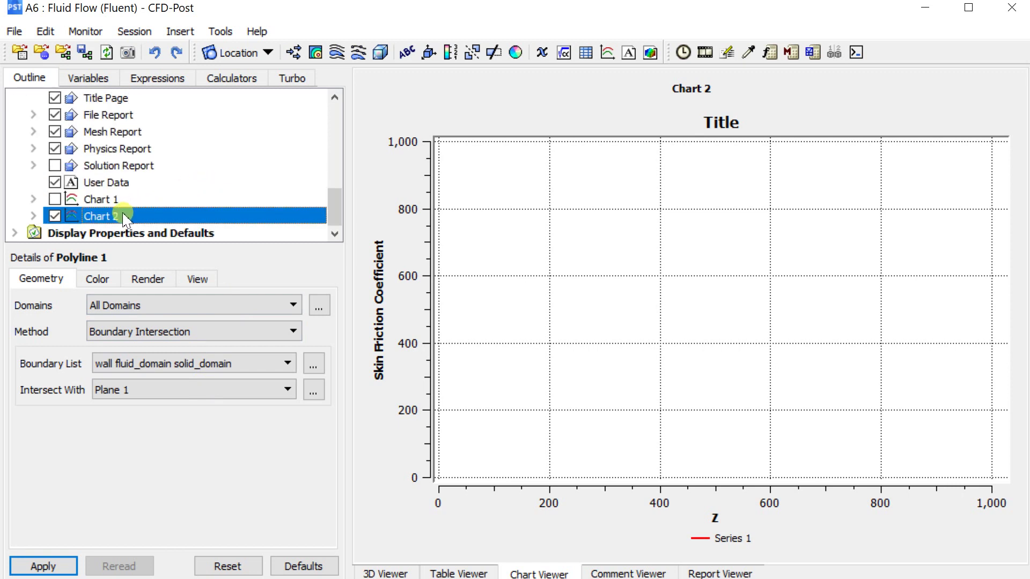
pyautogui.click(214, 279)
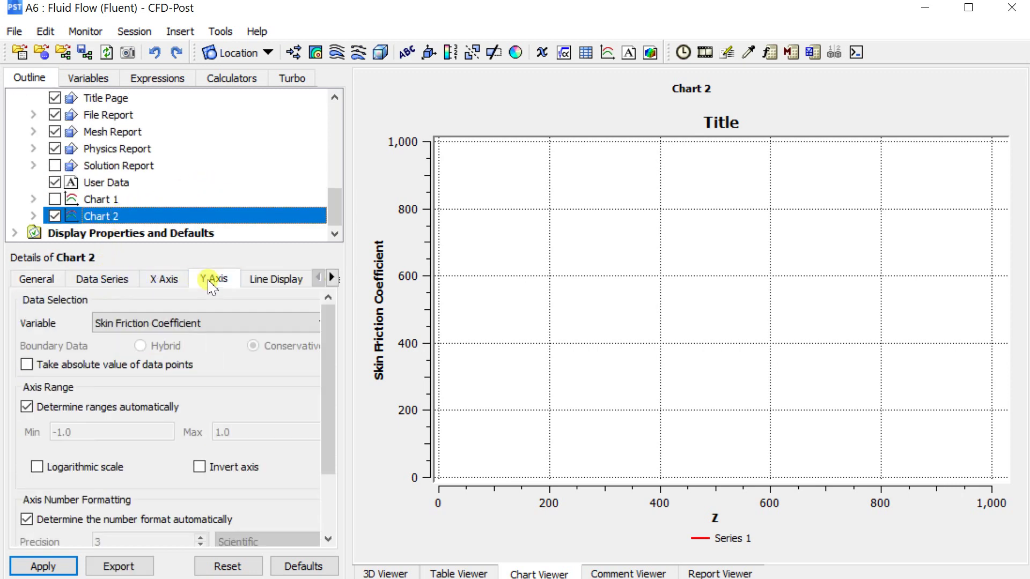
pyautogui.click(213, 321)
pyautogui.scroll(-3, 198, 375)
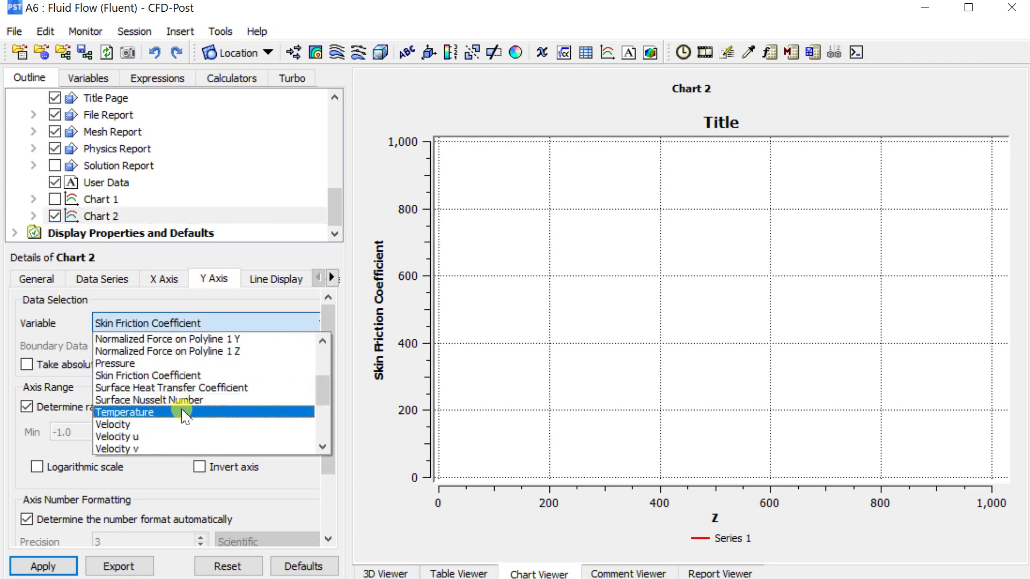
pyautogui.click(187, 412)
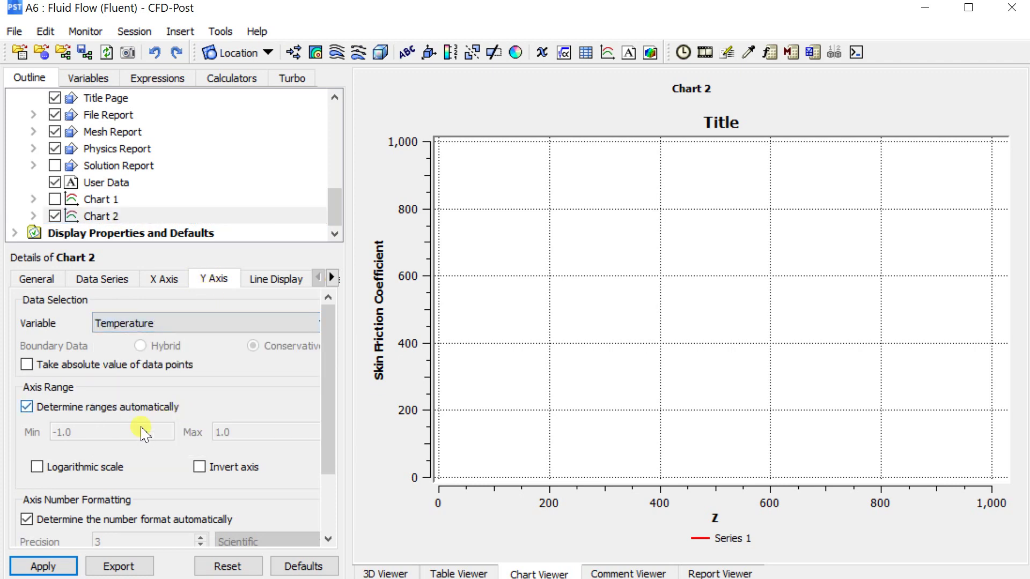
pyautogui.click(58, 566)
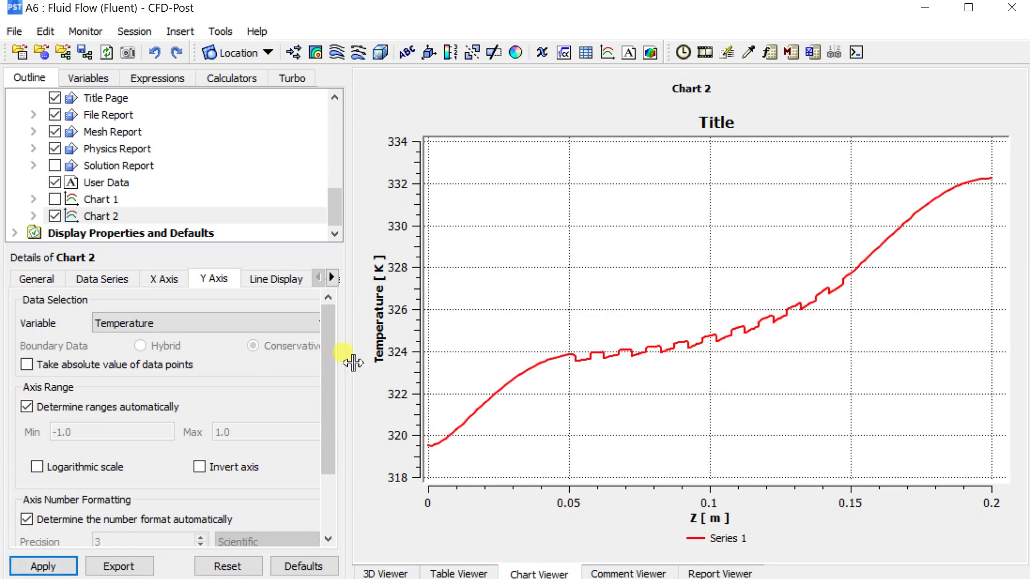